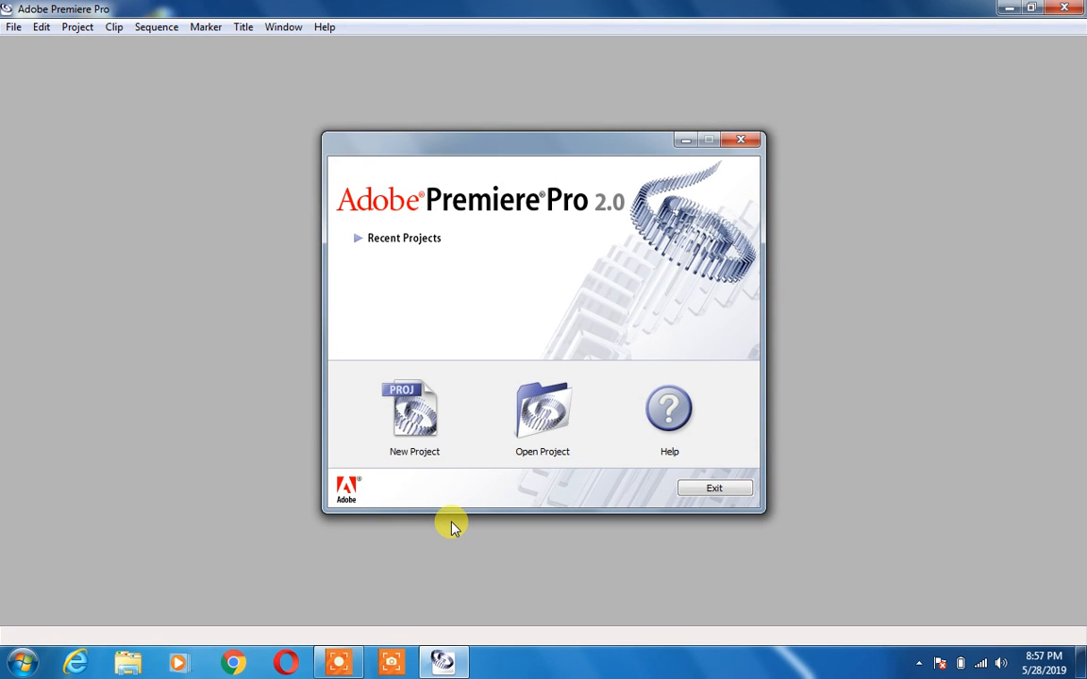
# Step: Start a new project with the DV - PAL Standard 48kHz preset
pyautogui.click(412, 439)
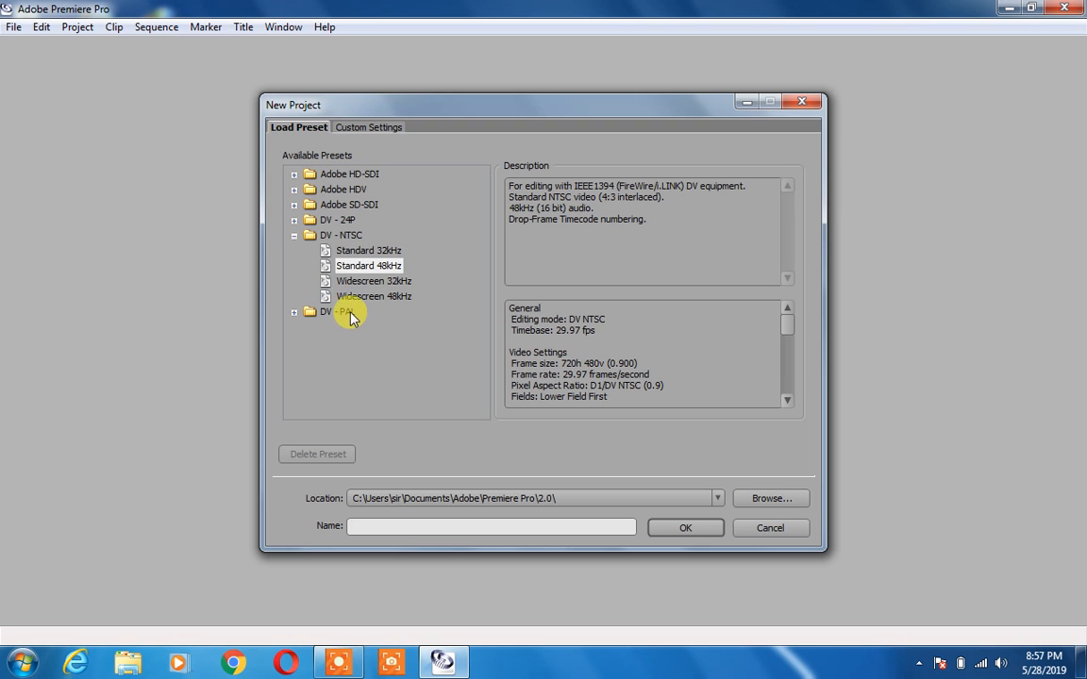
pyautogui.click(294, 312)
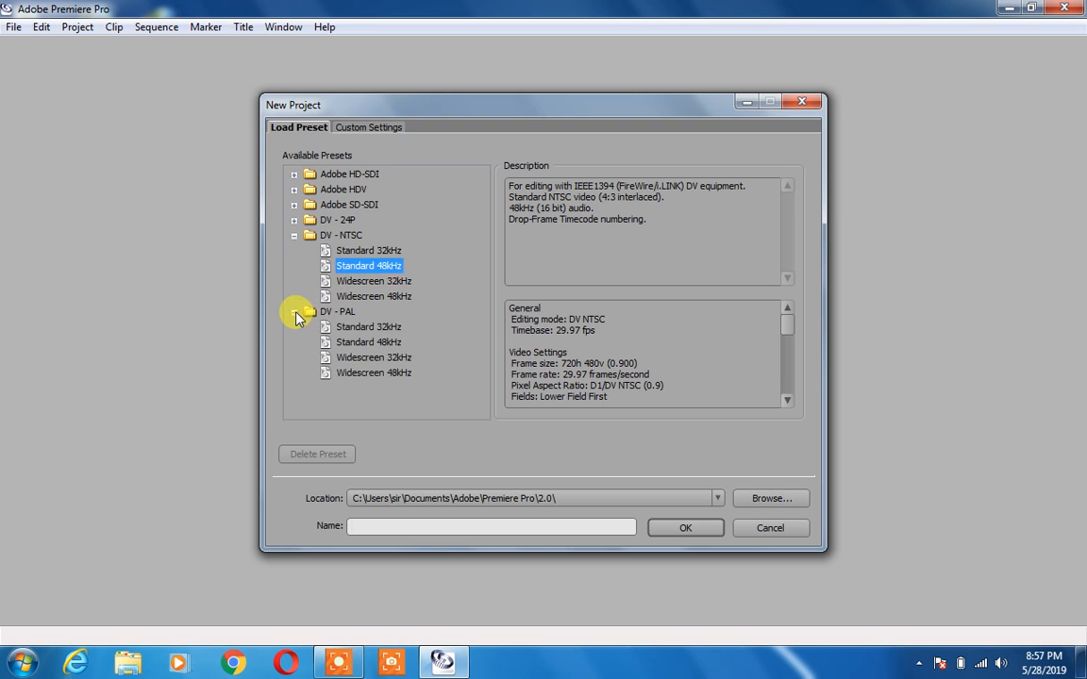
pyautogui.click(294, 235)
pyautogui.click(366, 283)
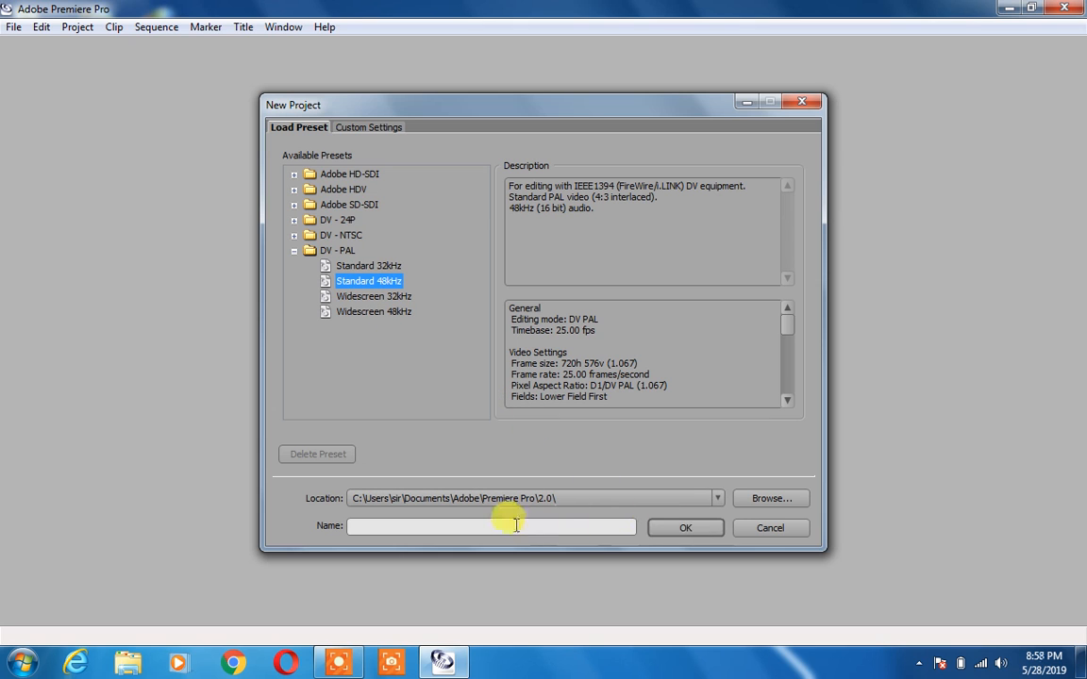
# Step: Set the project location to the Desktop, name the project abc and create it
pyautogui.click(769, 498)
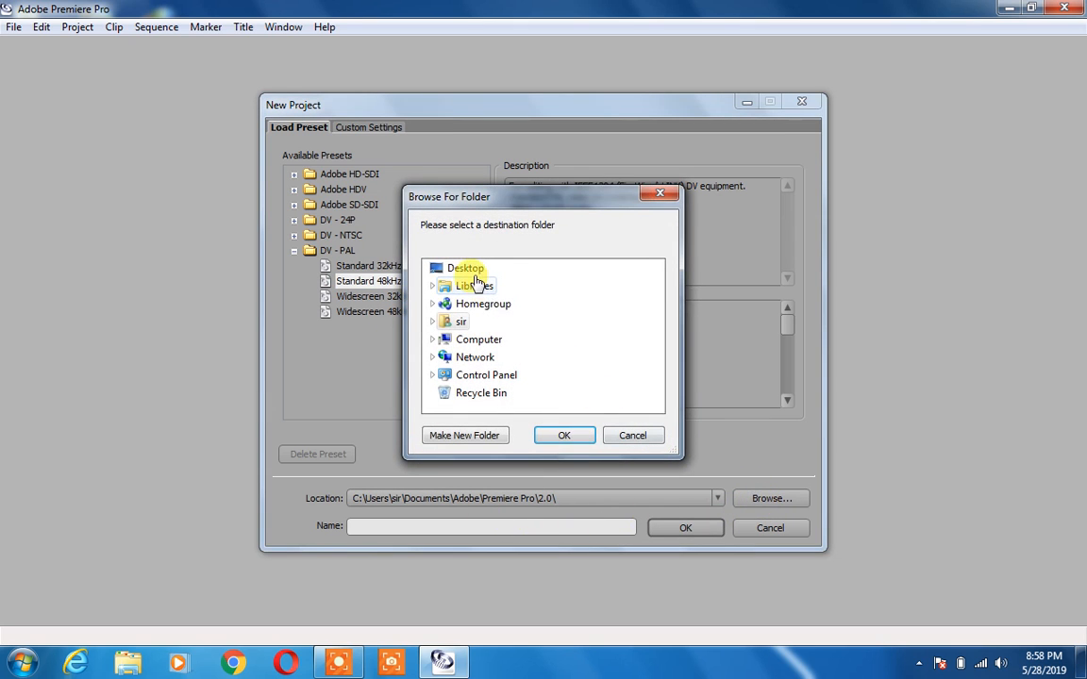
pyautogui.click(564, 435)
pyautogui.click(550, 526)
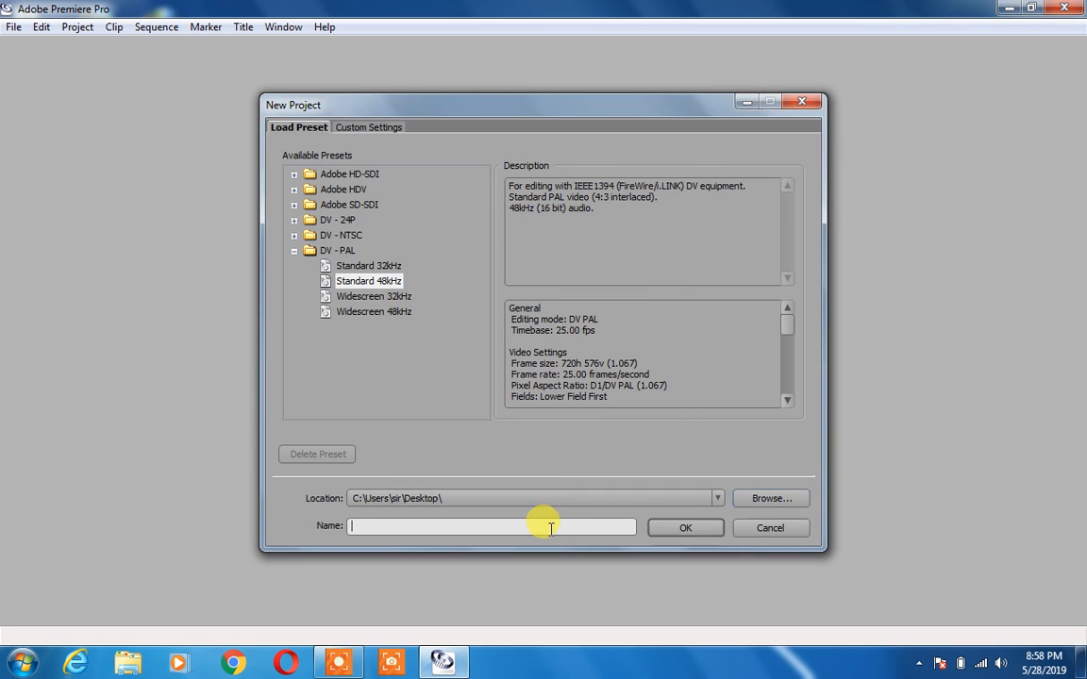
pyautogui.write('abc')
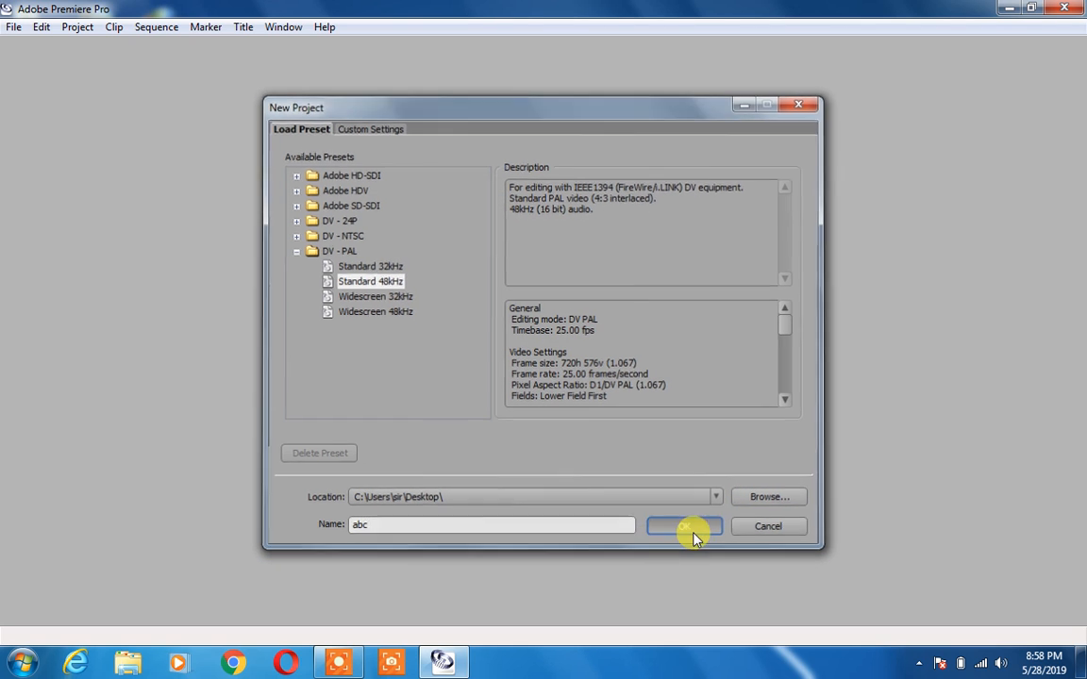
pyautogui.click(687, 527)
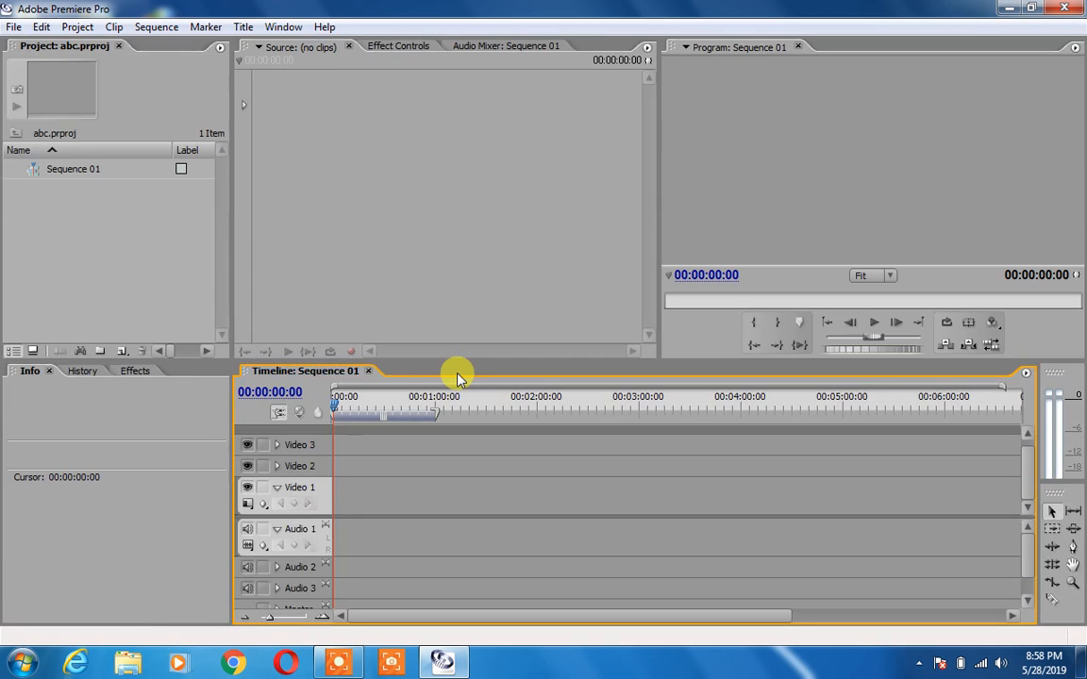
pyautogui.click(73, 224)
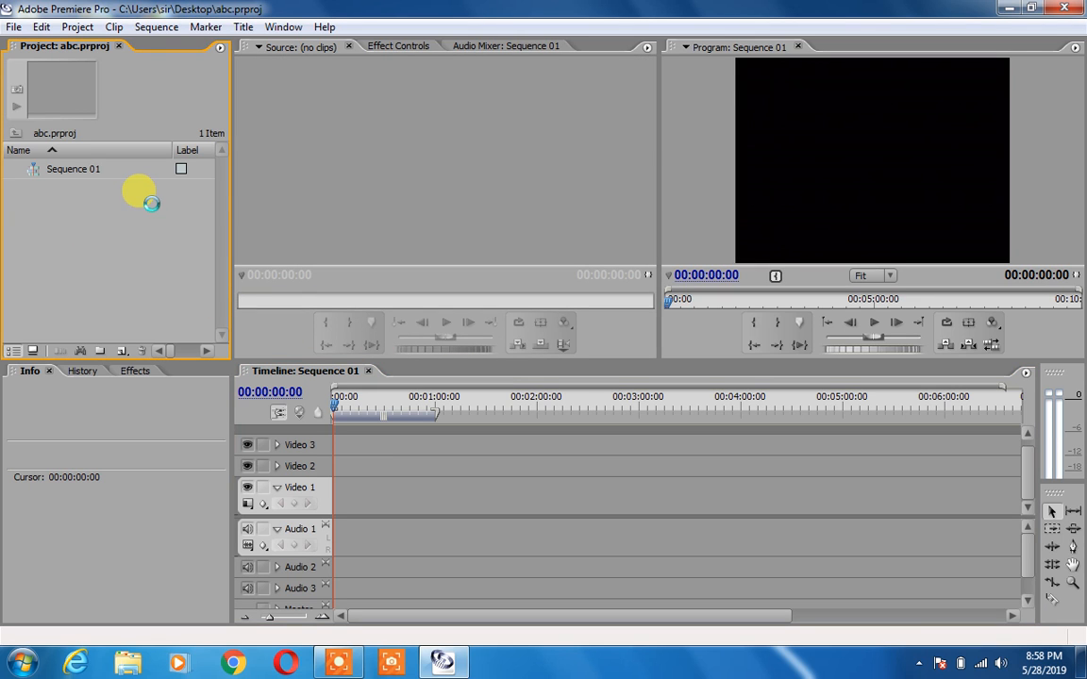
pyautogui.doubleClick(104, 227)
pyautogui.click(760, 135)
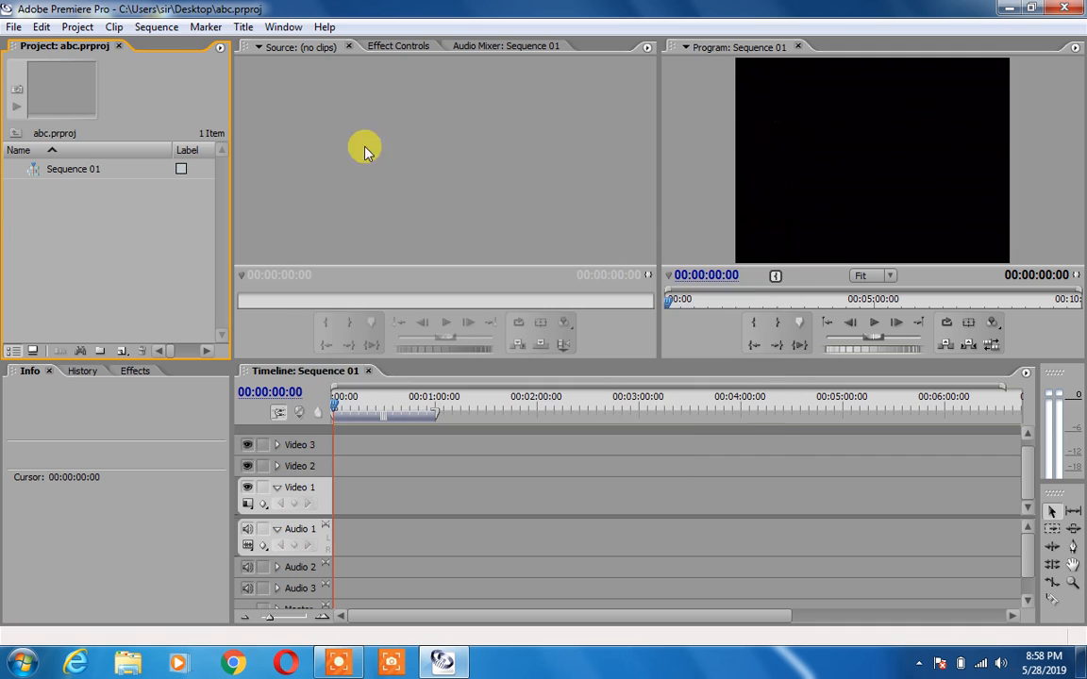
# Step: Try to import the video 180301_05_A_CBDCommuters_02 from the Desktop into the project
pyautogui.rightClick(80, 210)
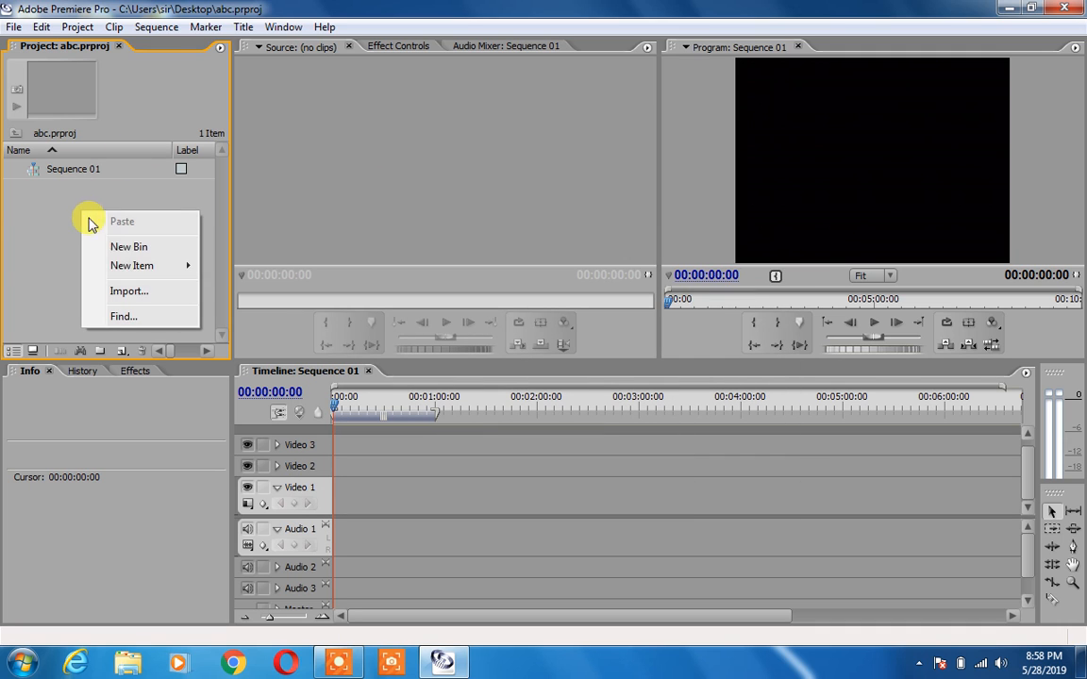
pyautogui.click(144, 300)
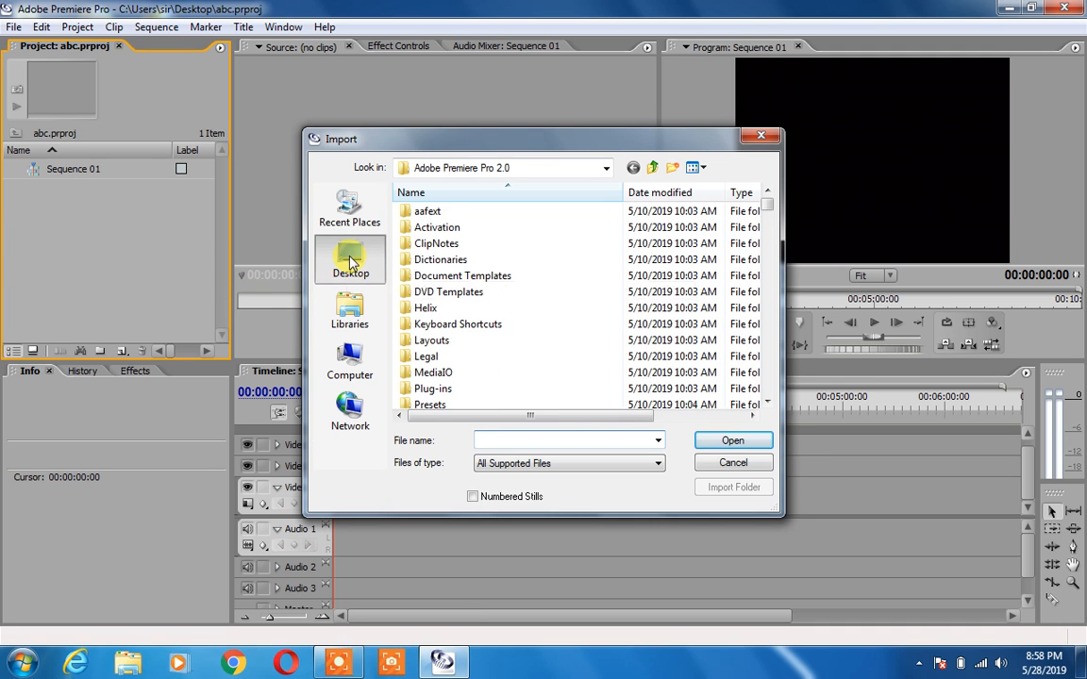
pyautogui.click(350, 263)
pyautogui.moveTo(767, 231); pyautogui.dragTo(768, 358)
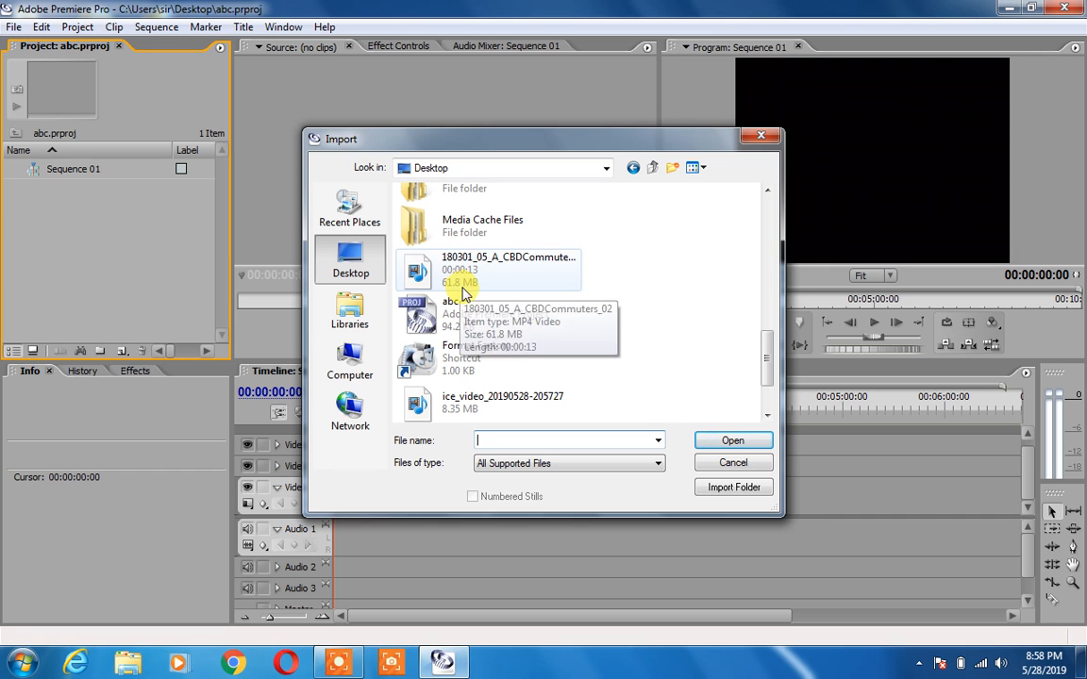
pyautogui.click(465, 288)
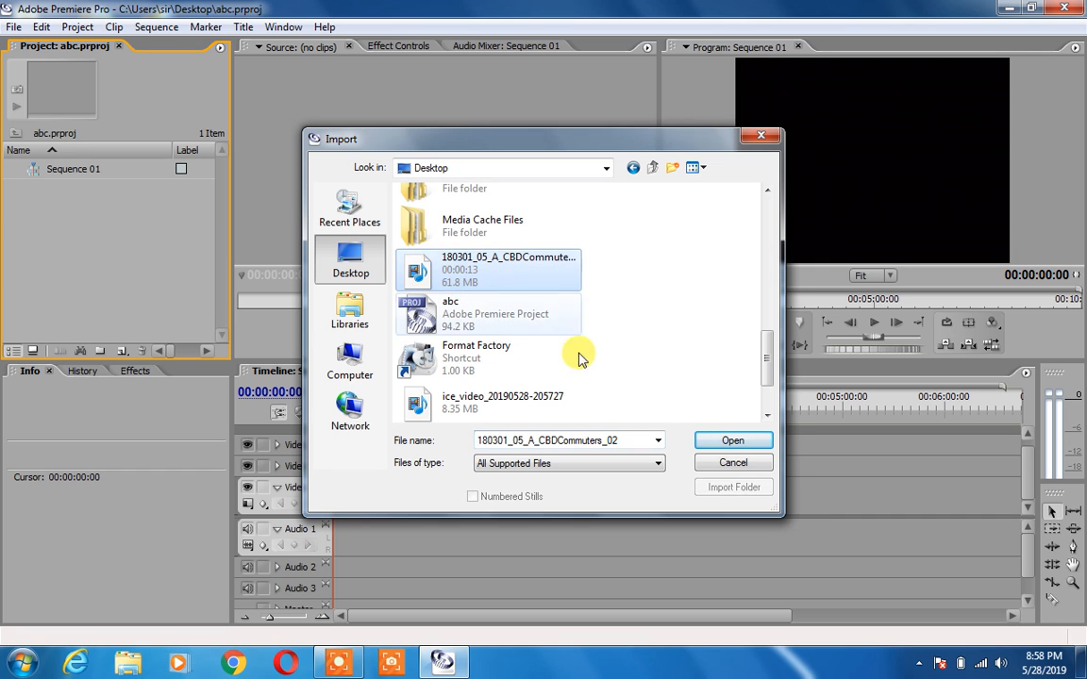
pyautogui.click(715, 440)
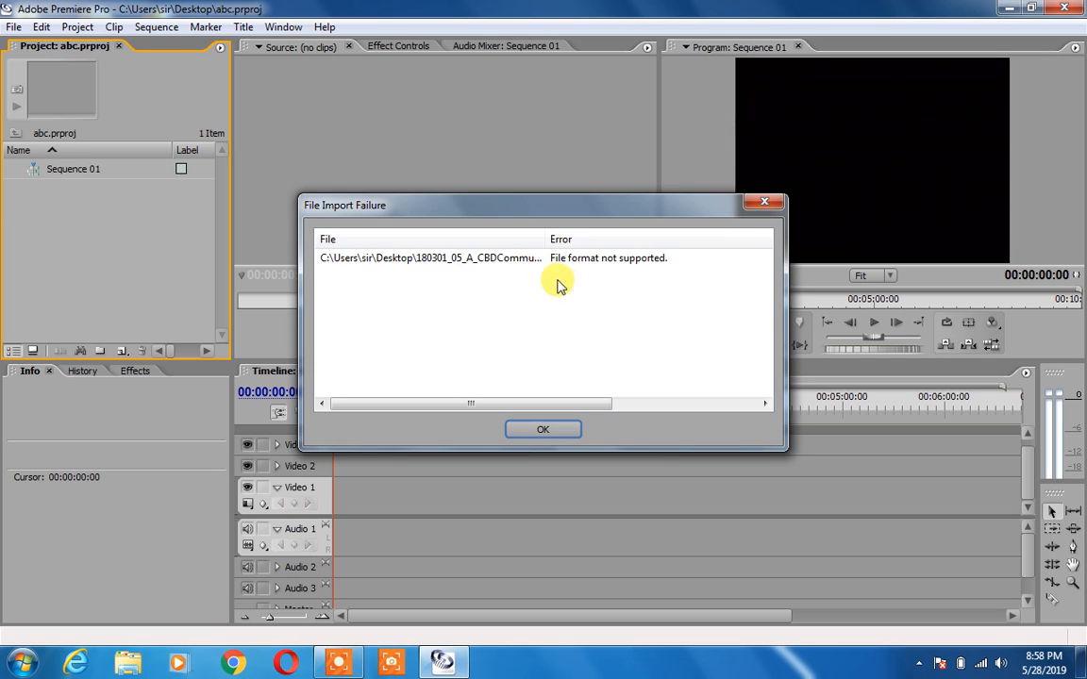
pyautogui.click(541, 430)
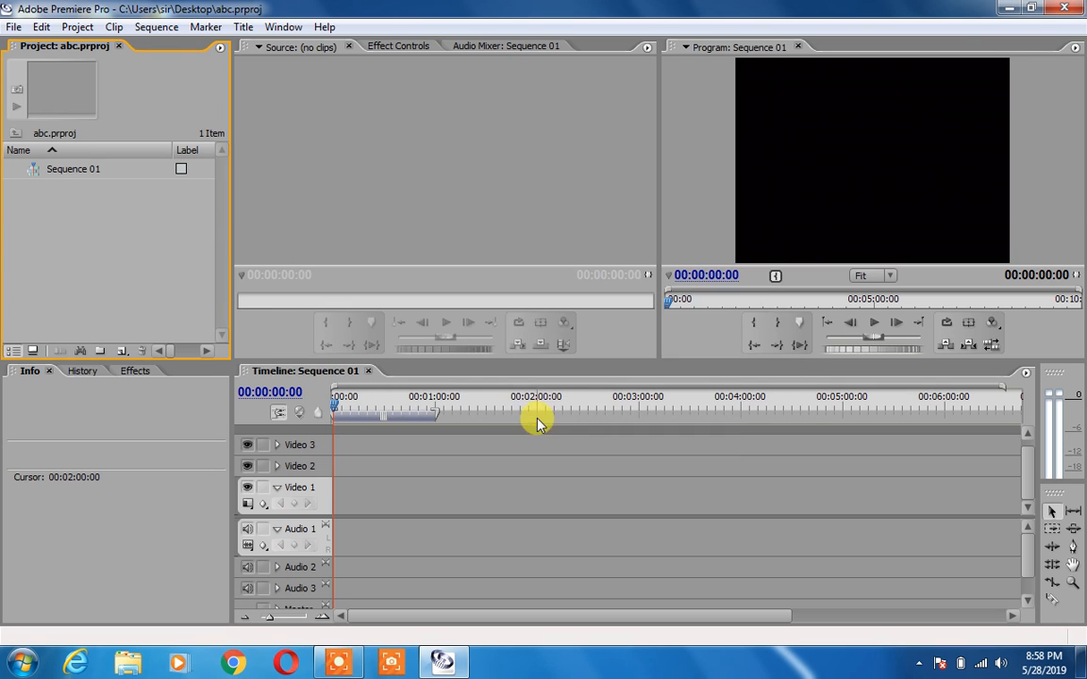
# Step: Switch to the Windows desktop, move the Format Factory shortcut to an empty area and launch Format Factory
pyautogui.click(1008, 8)
pyautogui.moveTo(94, 495); pyautogui.dragTo(808, 332)
pyautogui.doubleClick(804, 328)
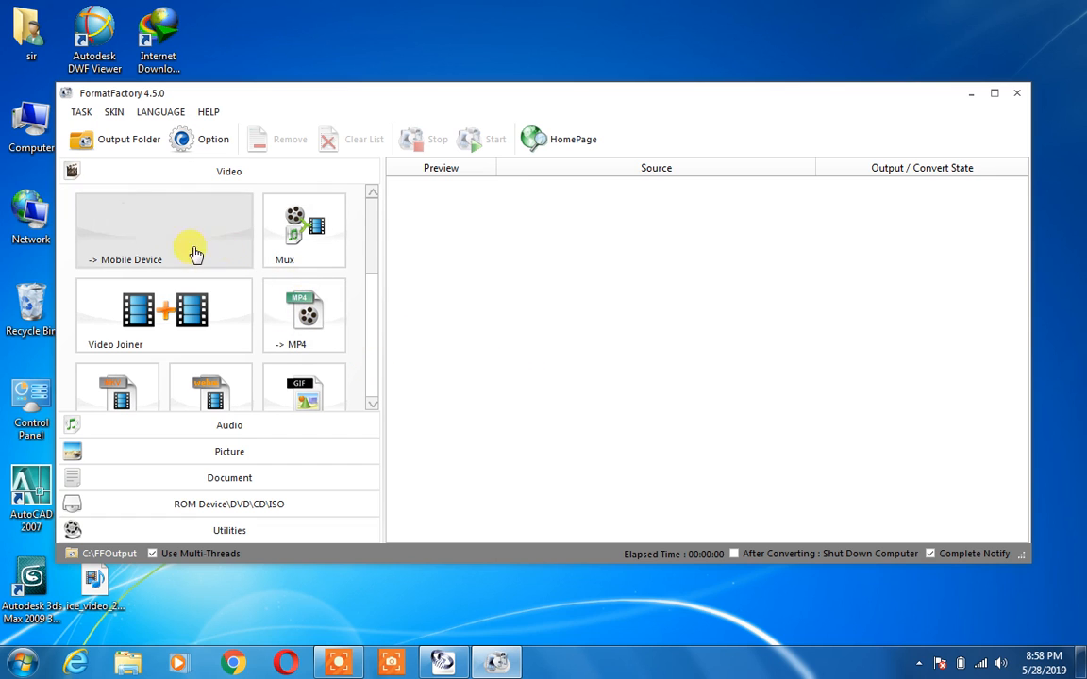
# Step: Examine the conversion options in the Video, Audio, Picture, Document and ROM Device categories, ending with the video formats
pyautogui.moveTo(371, 247); pyautogui.dragTo(375, 267)
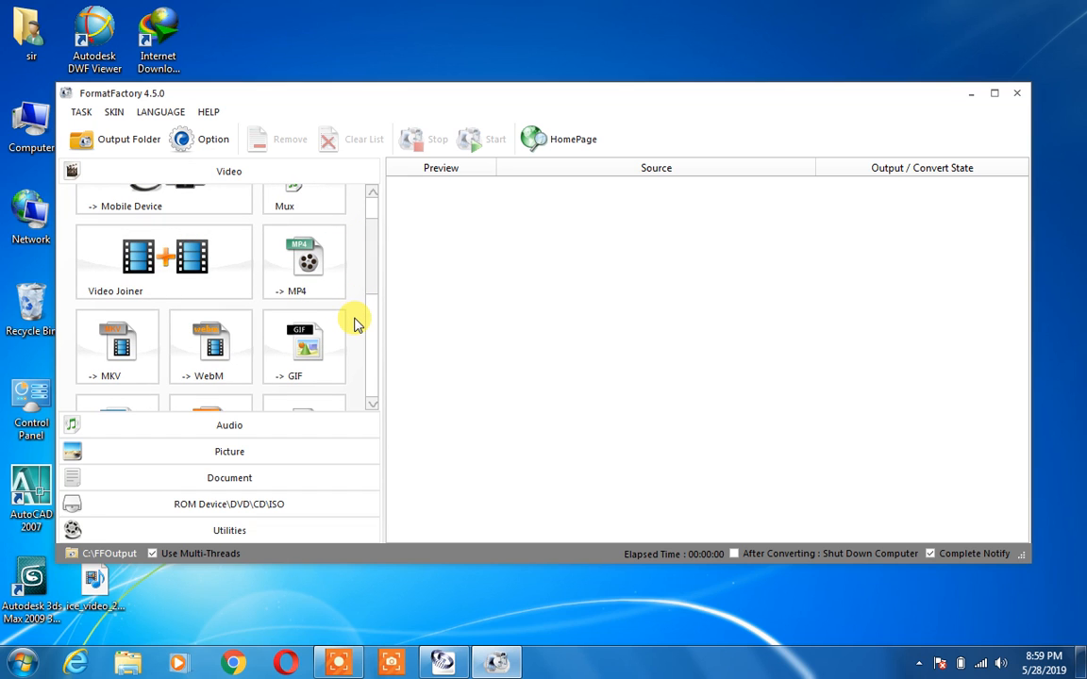
pyautogui.click(233, 430)
pyautogui.click(235, 455)
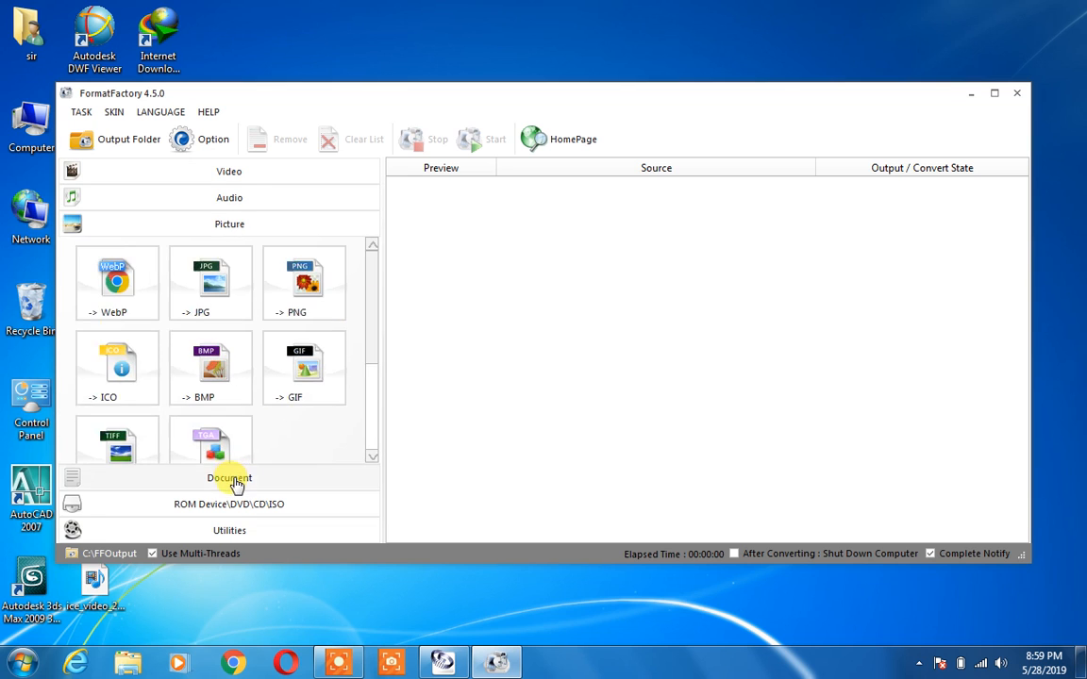
pyautogui.click(235, 481)
pyautogui.click(235, 503)
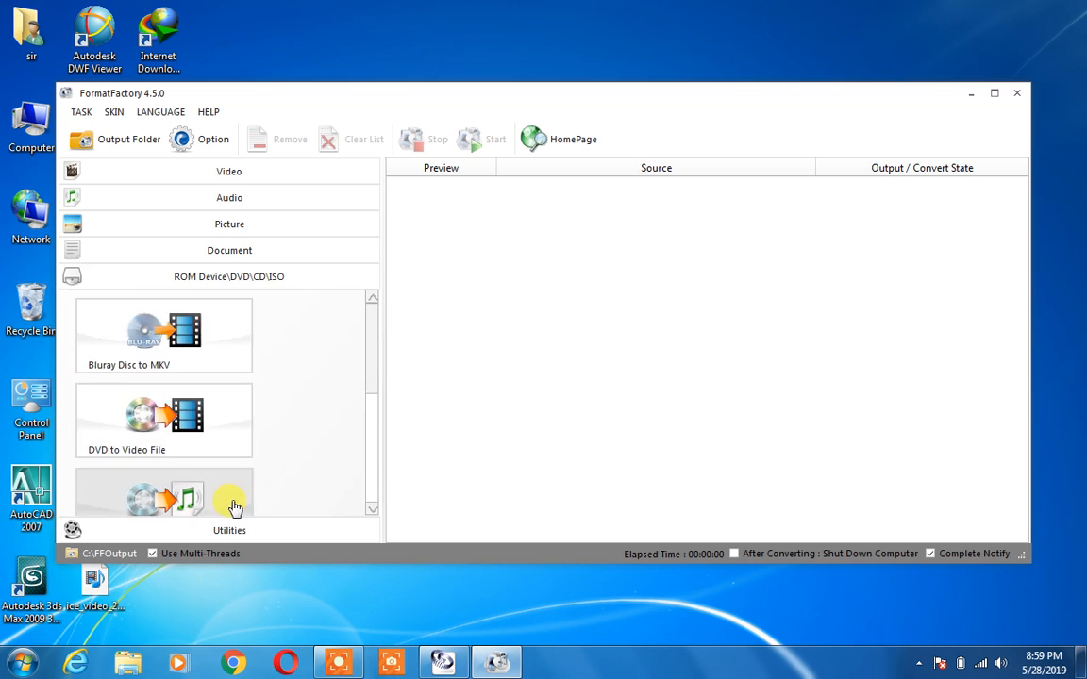
pyautogui.click(370, 408)
pyautogui.click(263, 180)
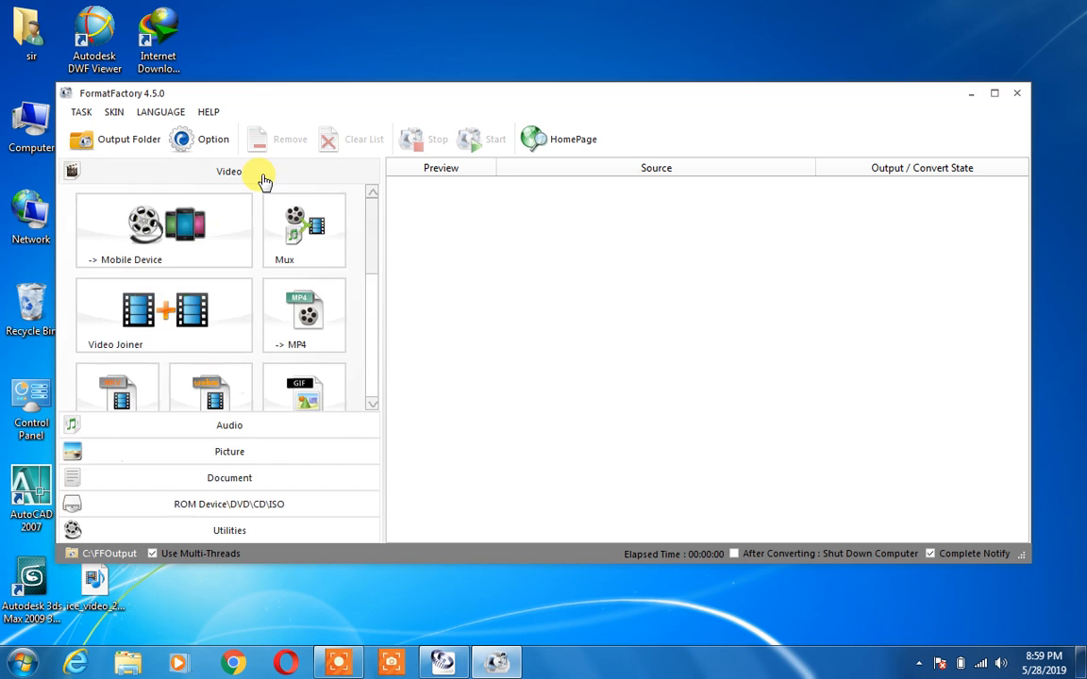
pyautogui.click(374, 288)
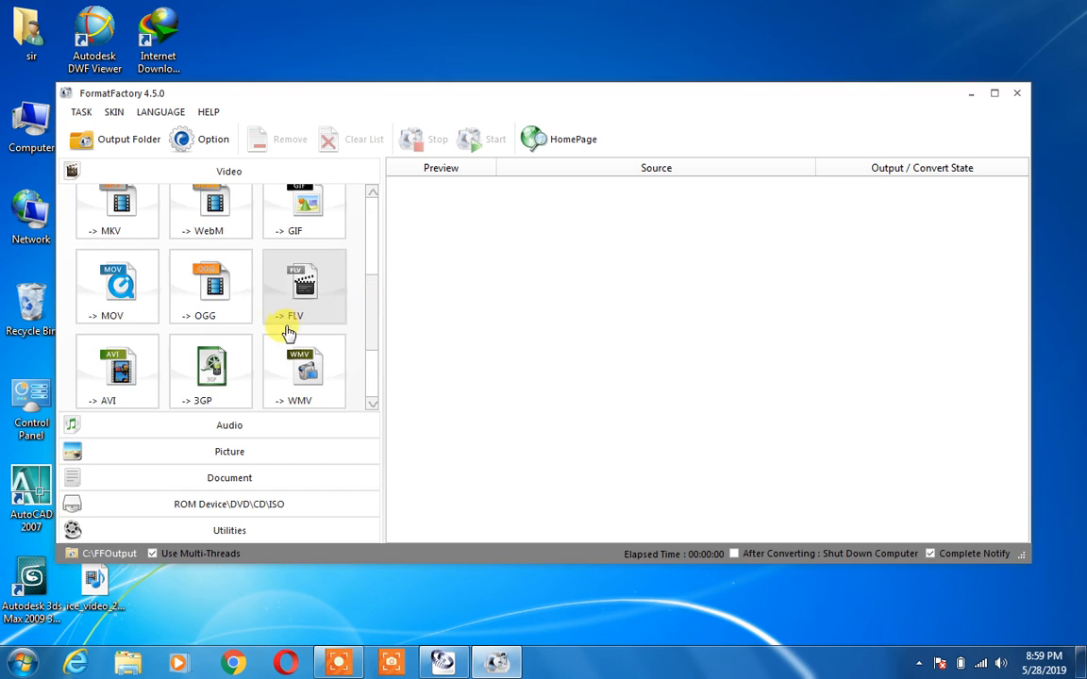
pyautogui.moveTo(378, 301); pyautogui.dragTo(369, 344)
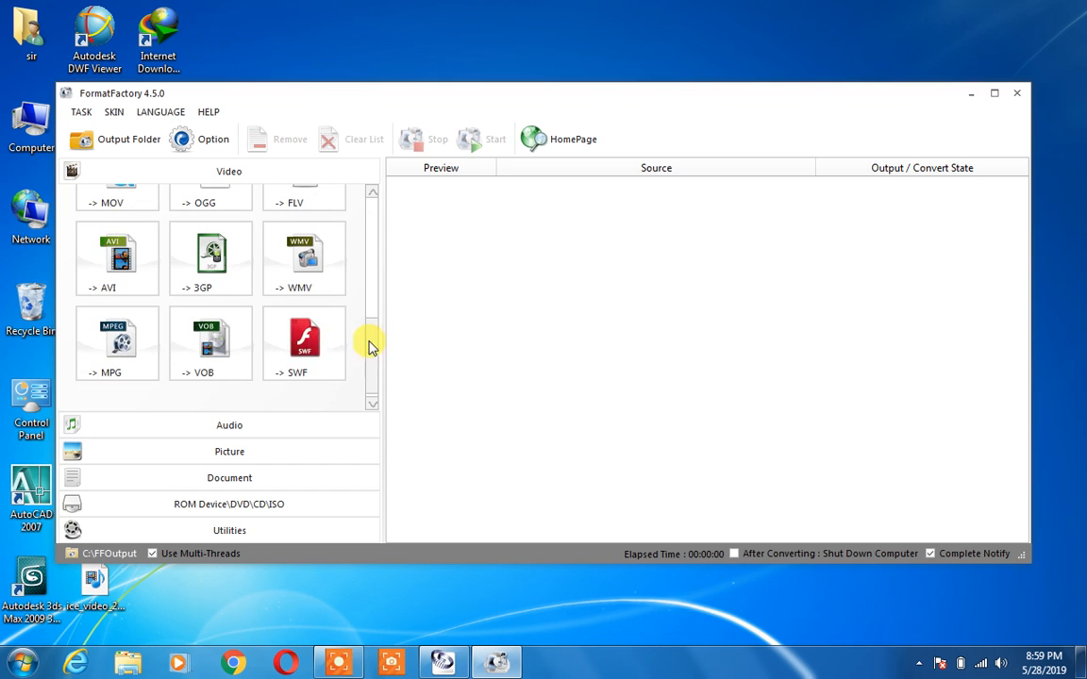
# Step: Open the AVI conversion setup, then try playing the 180301_05 video from the desktop and close the player
pyautogui.click(113, 291)
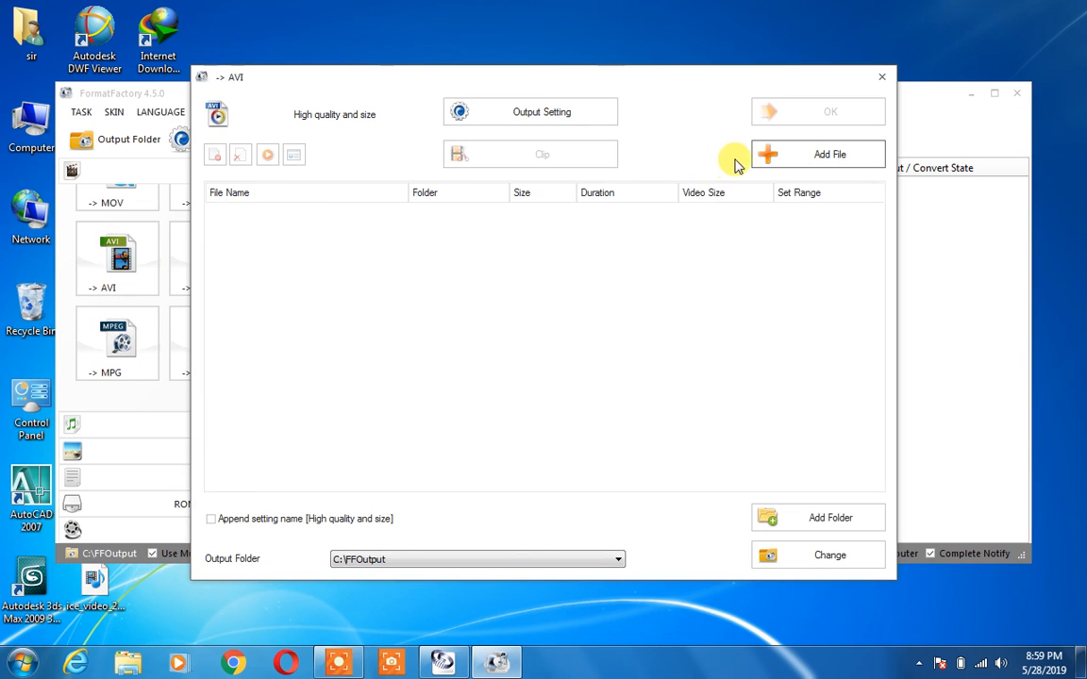
pyautogui.press('super+d')
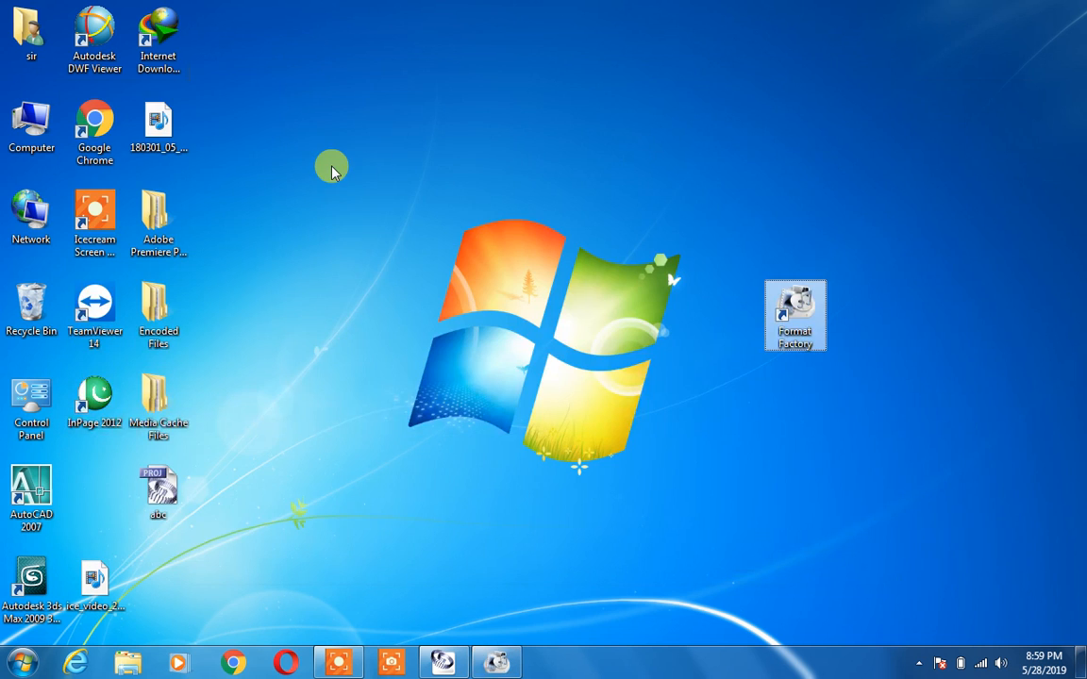
pyautogui.doubleClick(168, 147)
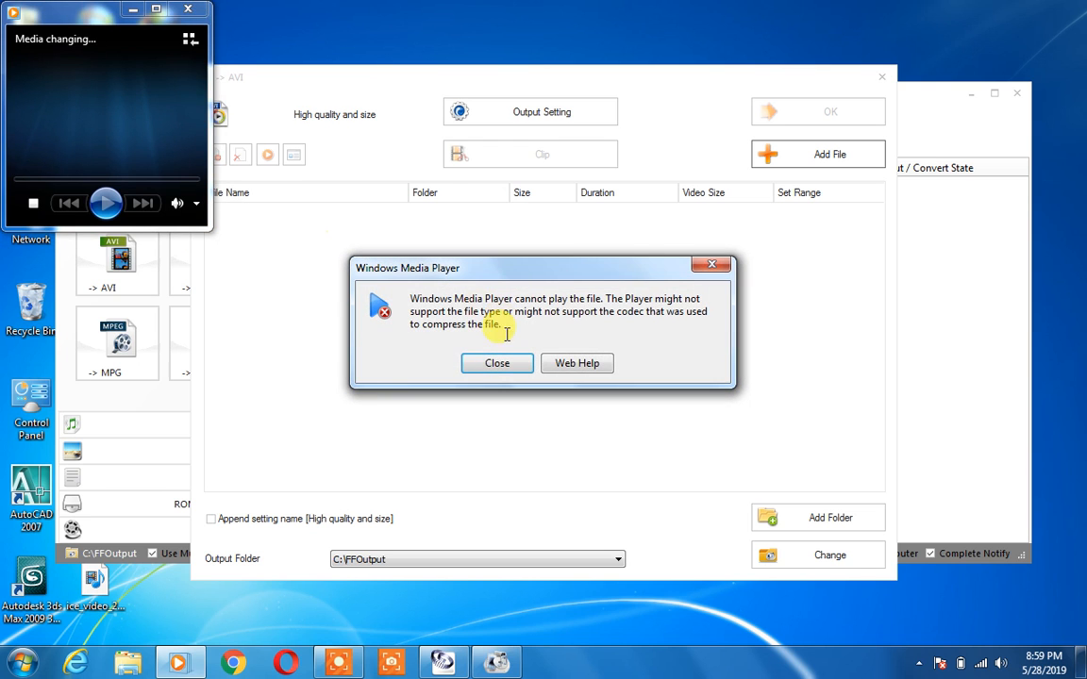
pyautogui.click(497, 363)
pyautogui.click(182, 19)
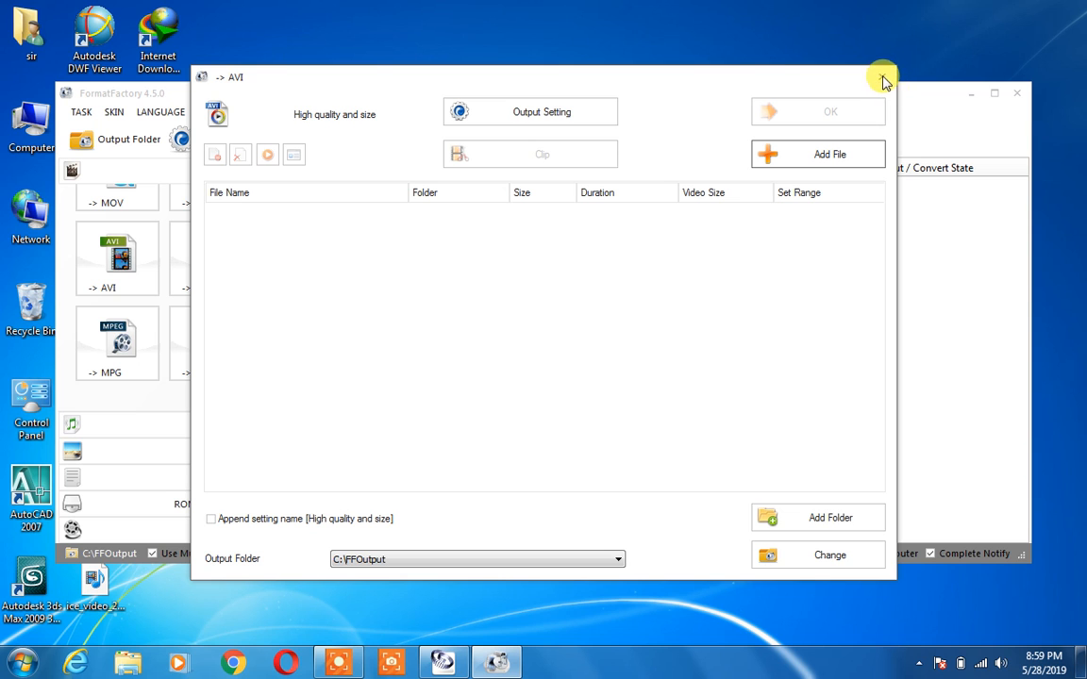
pyautogui.click(806, 153)
pyautogui.click(773, 122)
pyautogui.click(881, 76)
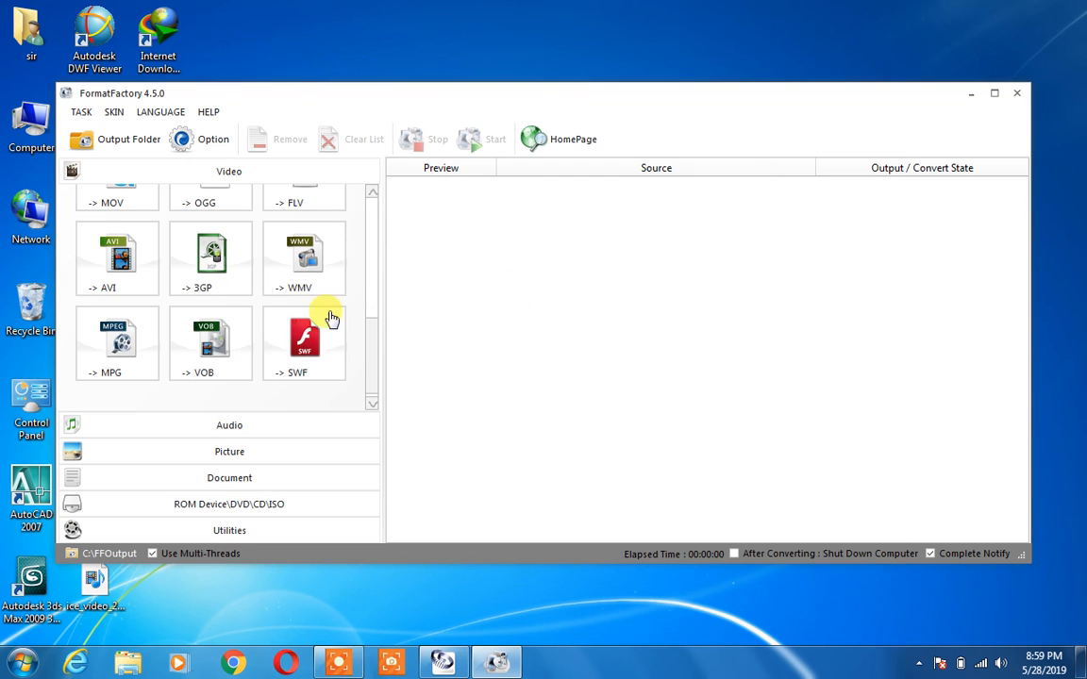
# Step: Add 180301_05_A_CBDCommuters_02 from the Desktop as an AVI conversion task and start converting it
pyautogui.click(144, 283)
pyautogui.click(841, 161)
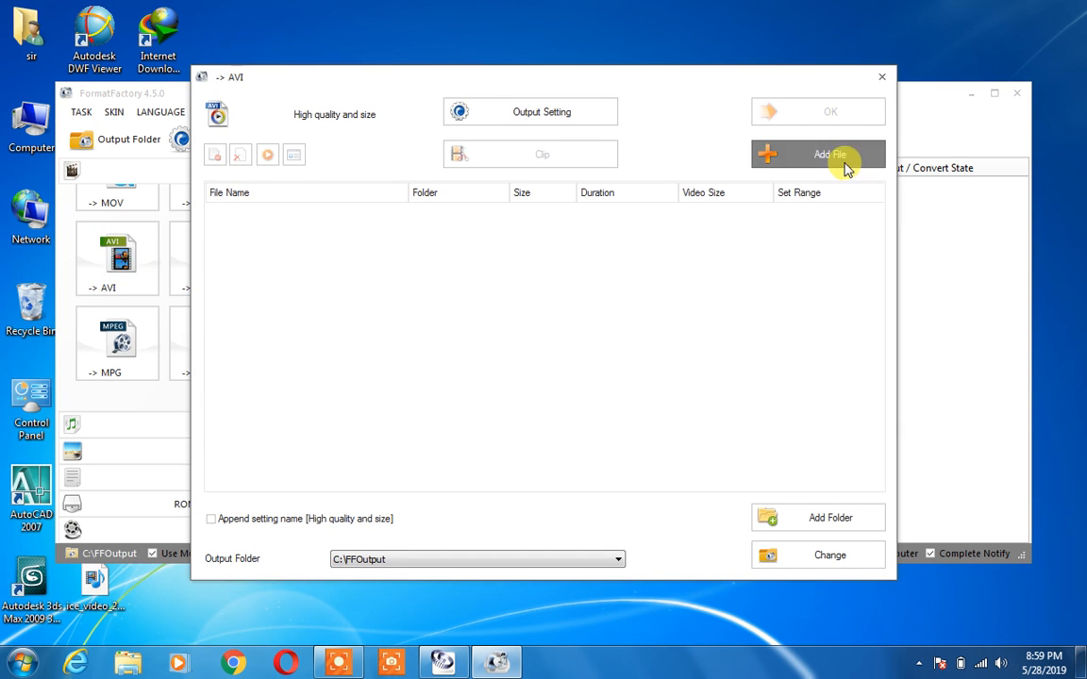
pyautogui.click(338, 226)
pyautogui.moveTo(793, 301); pyautogui.dragTo(764, 413)
pyautogui.click(528, 382)
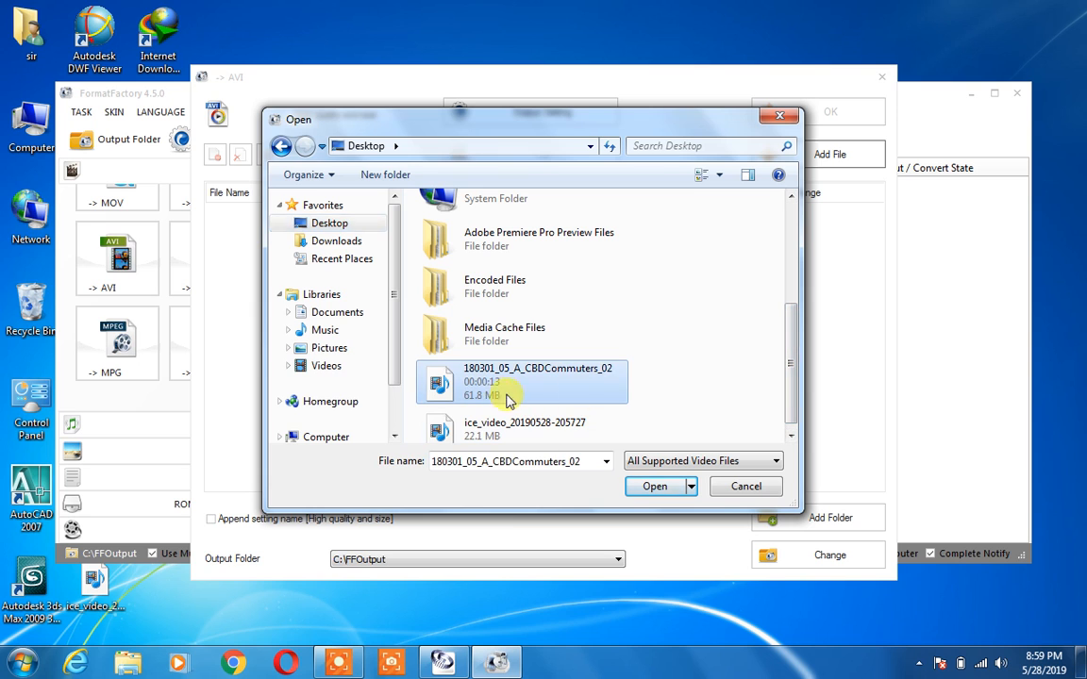
pyautogui.click(642, 484)
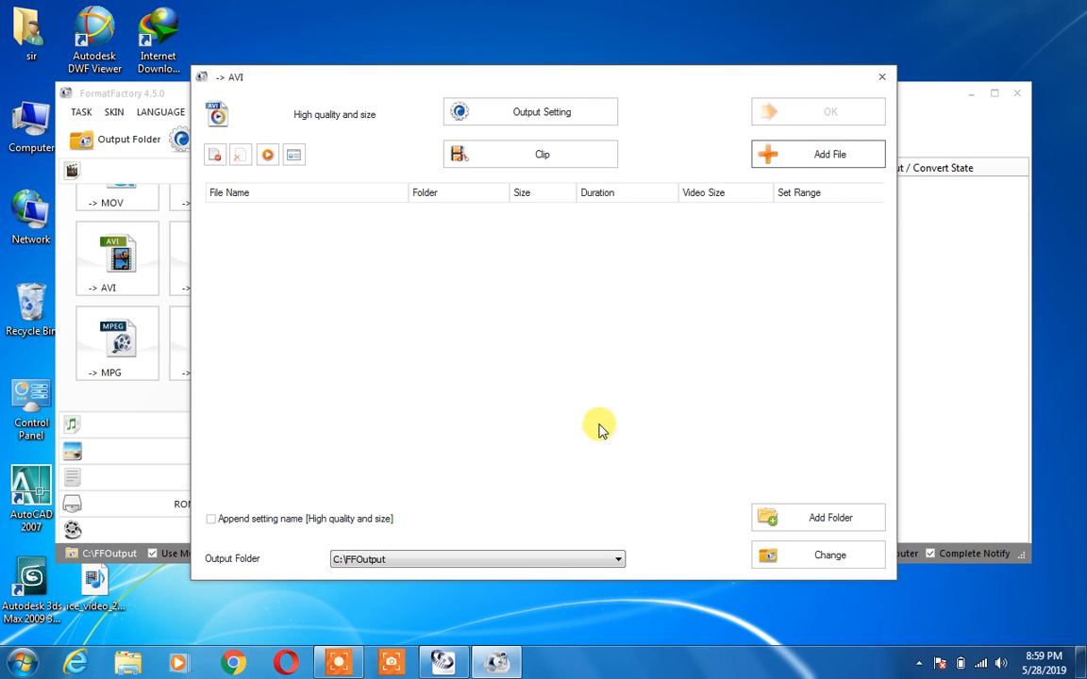
pyautogui.click(807, 120)
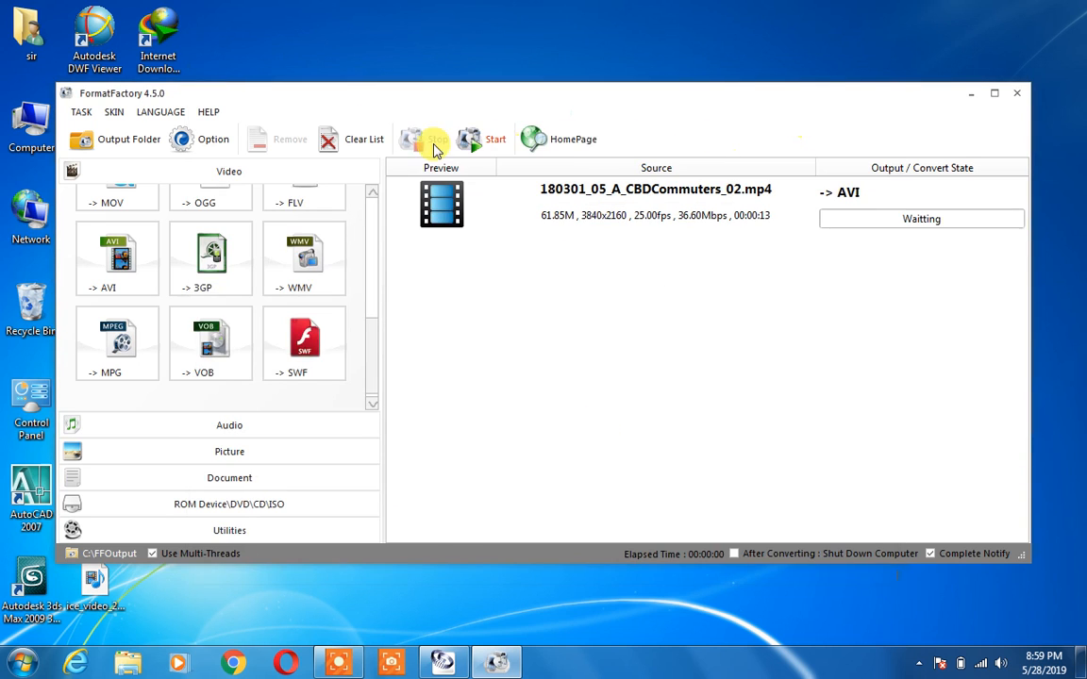
pyautogui.click(476, 143)
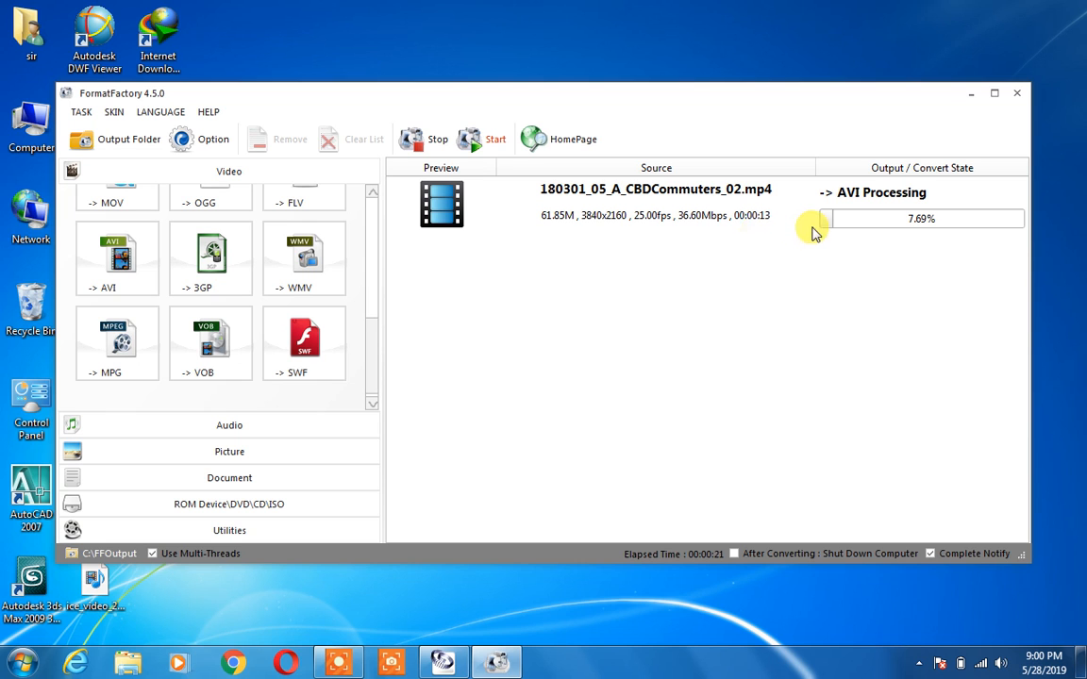
pyautogui.click(443, 661)
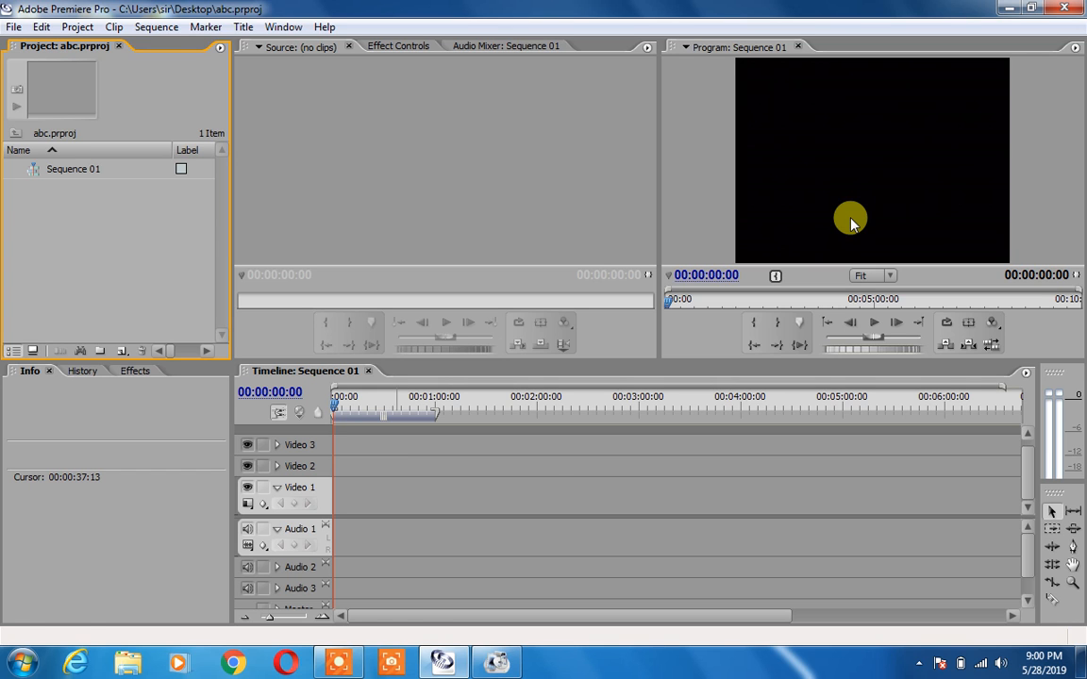
pyautogui.click(494, 660)
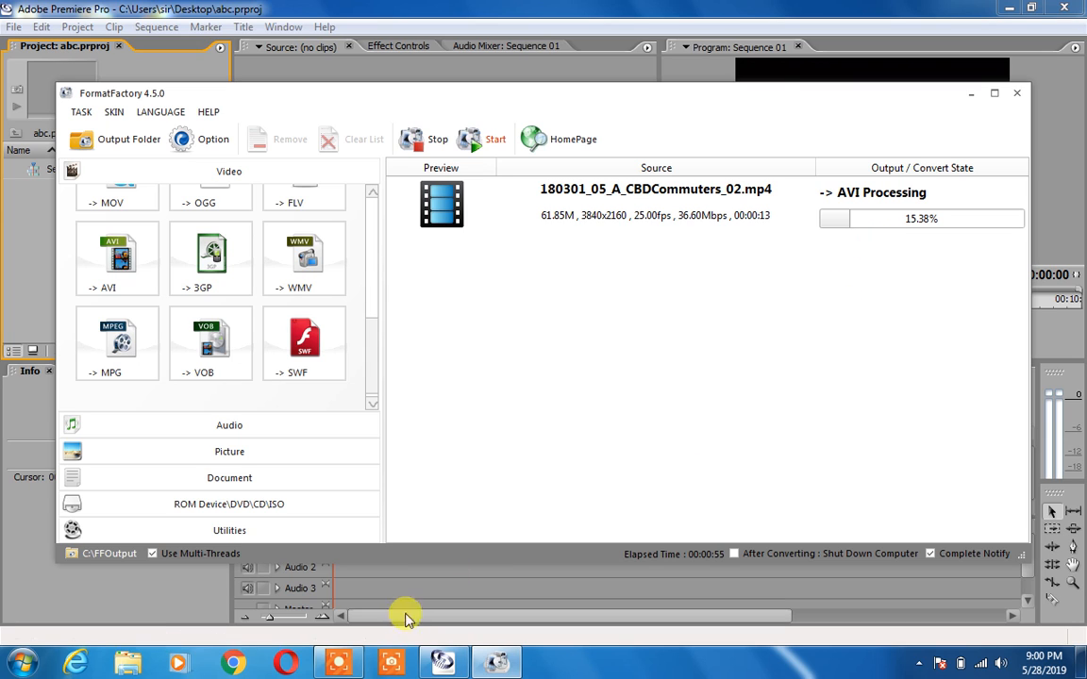
pyautogui.click(342, 660)
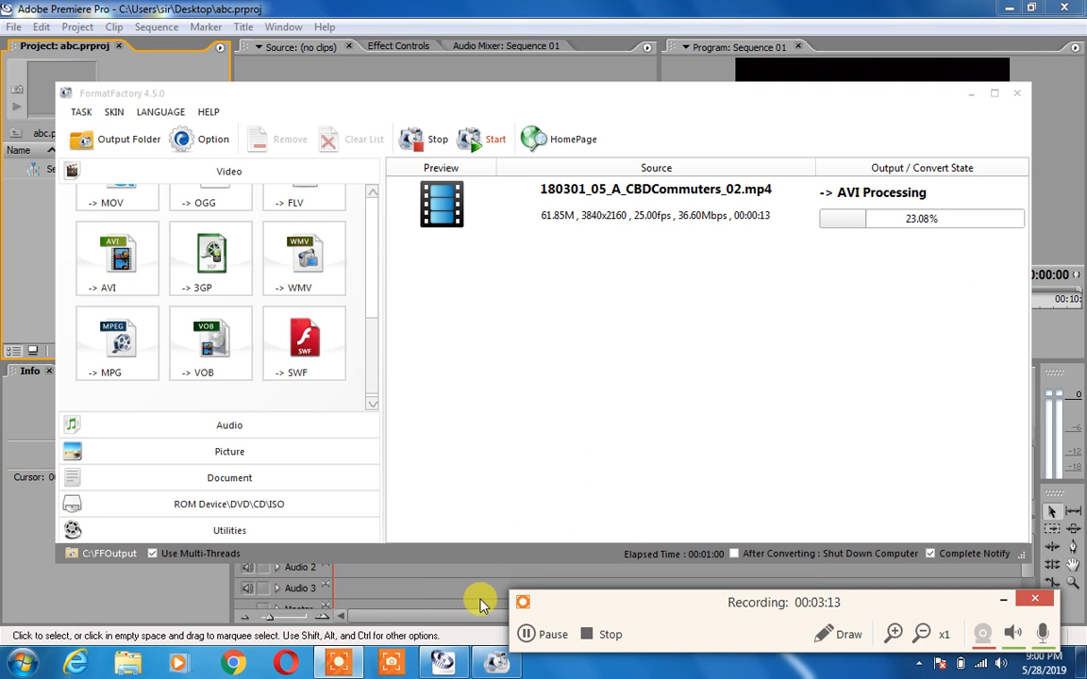
# Step: Open Format Factory's output folder and check the file size of the converted 180301_05_A_CBDCommuters_02 clip in its properties
pyautogui.click(525, 634)
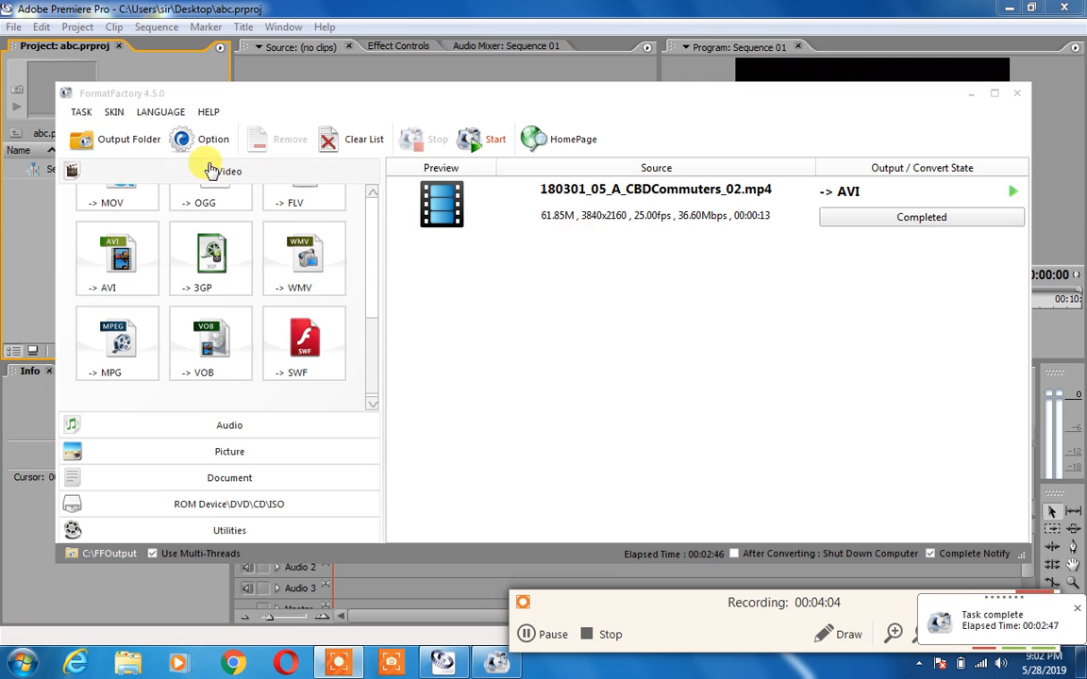
pyautogui.click(99, 139)
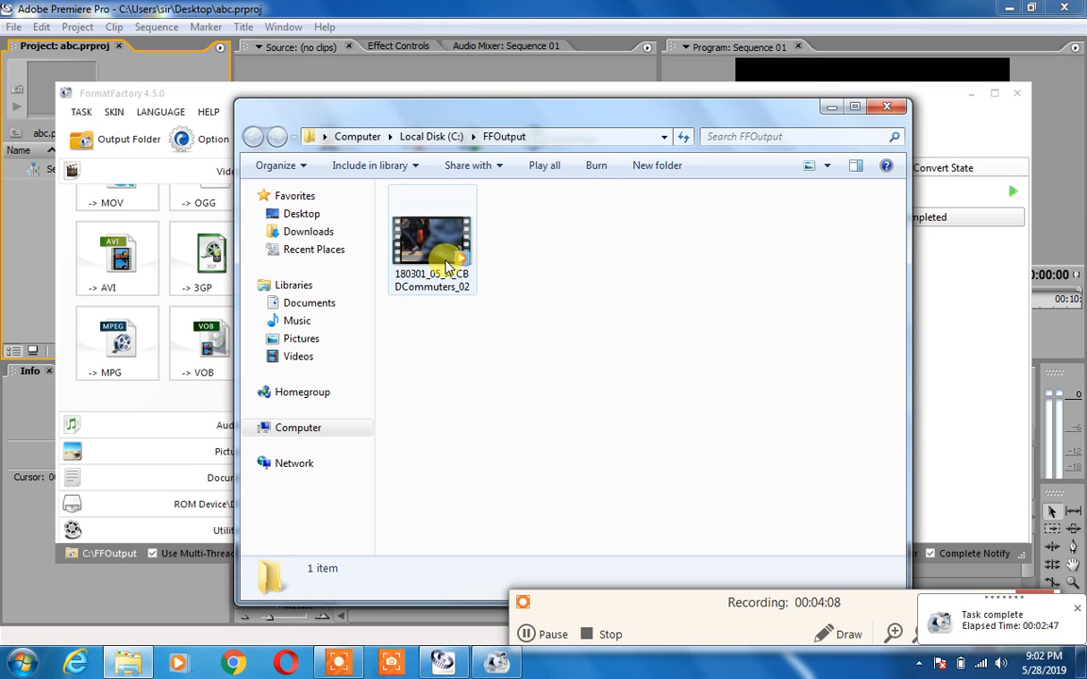
pyautogui.rightClick(448, 262)
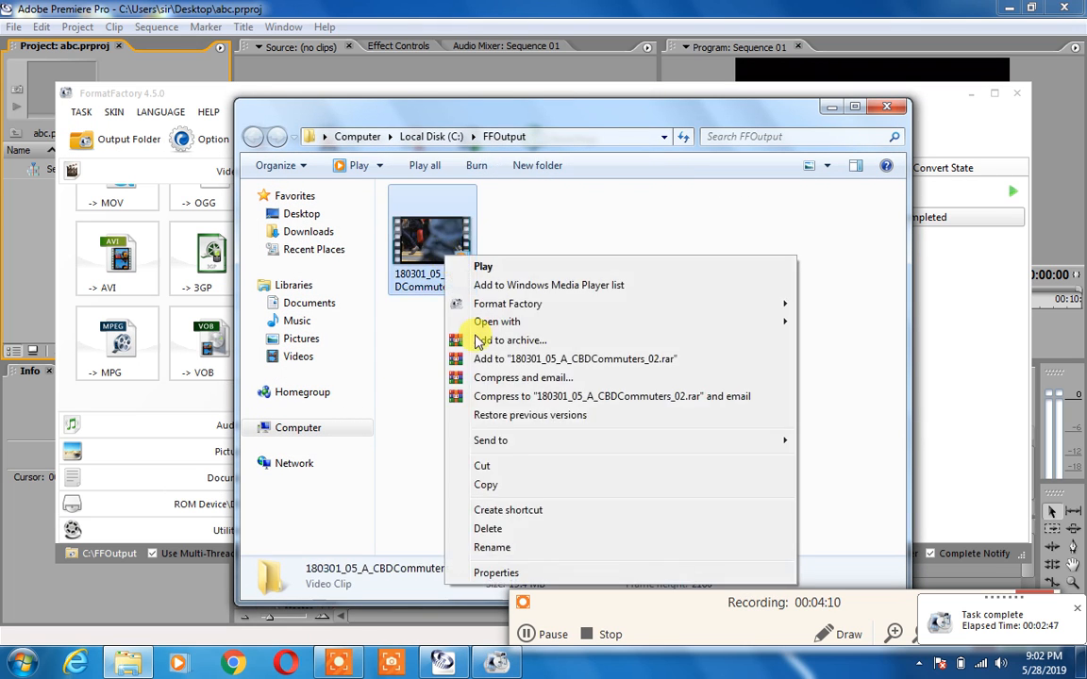
pyautogui.click(497, 566)
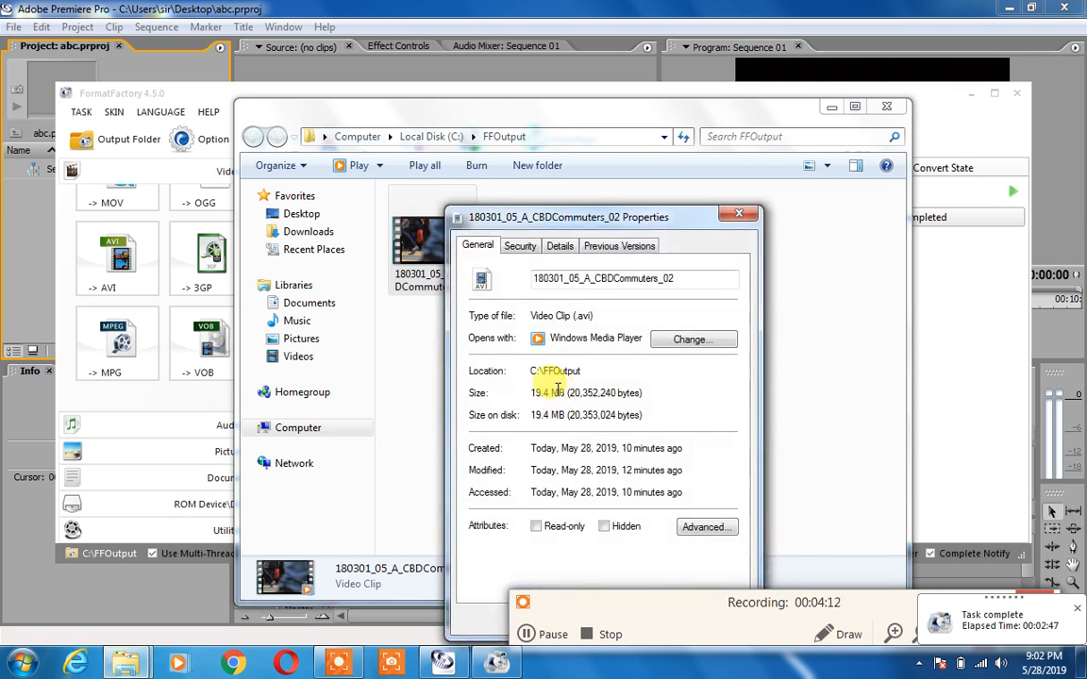
pyautogui.moveTo(544, 393); pyautogui.dragTo(529, 395)
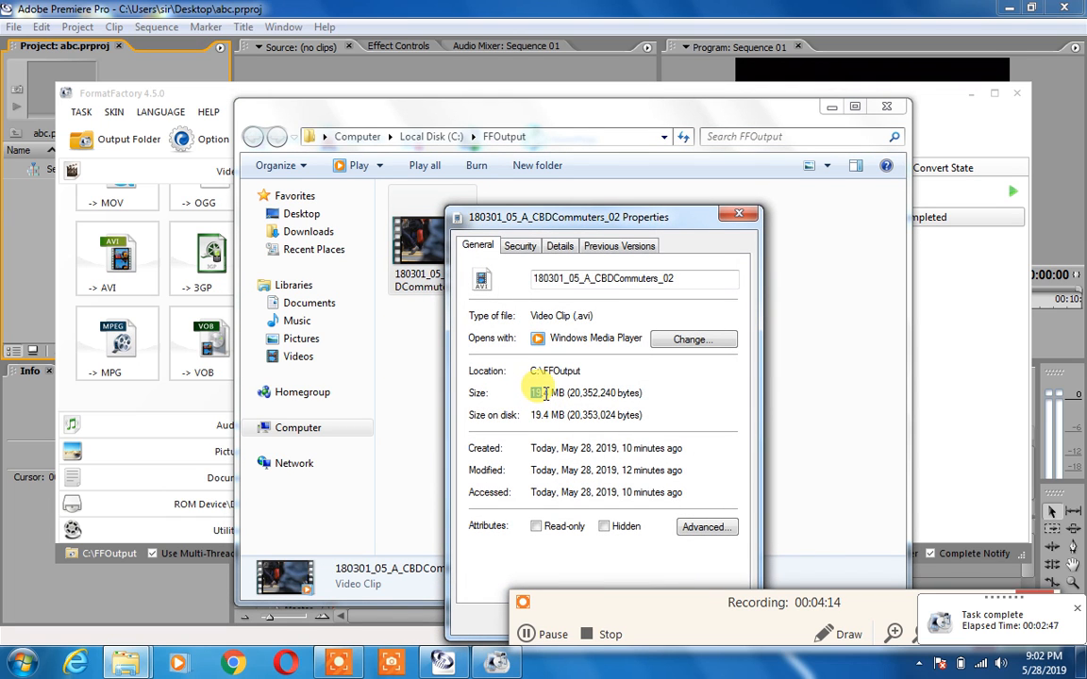
pyautogui.click(737, 213)
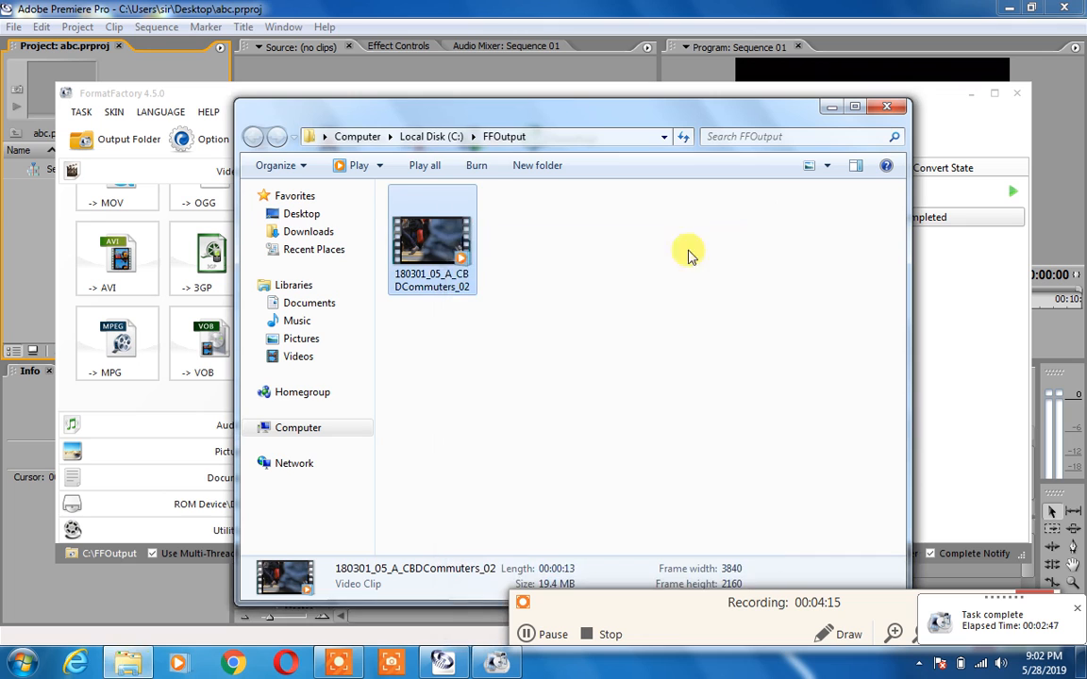
# Step: Review the converted clip's file properties again, then play the video and close the player
pyautogui.rightClick(453, 261)
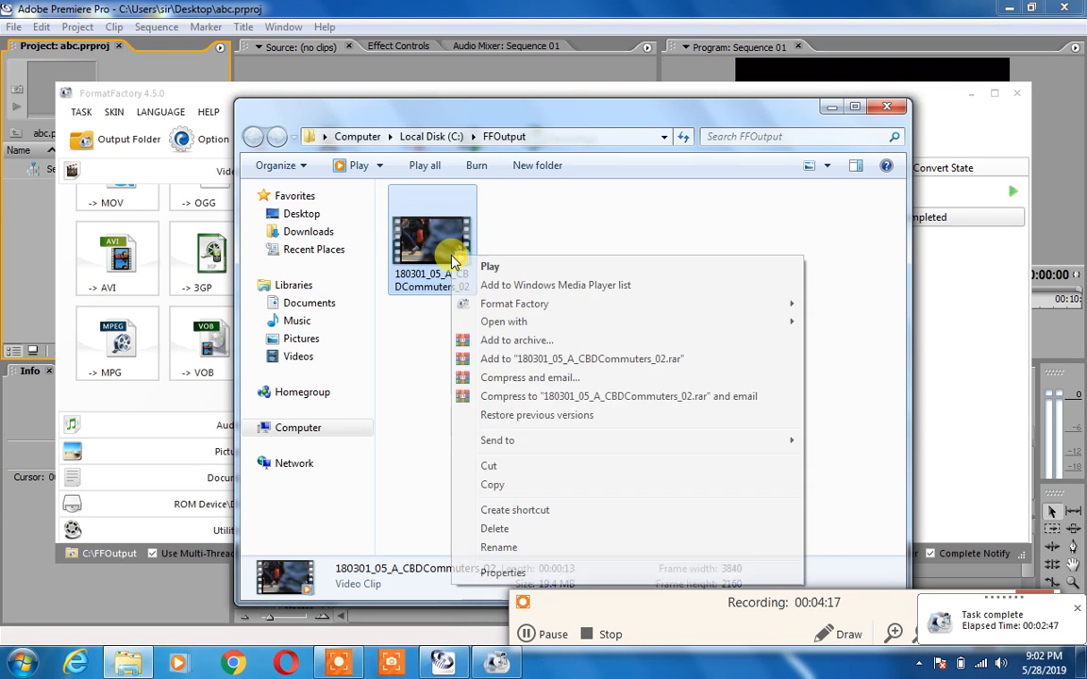
pyautogui.click(512, 570)
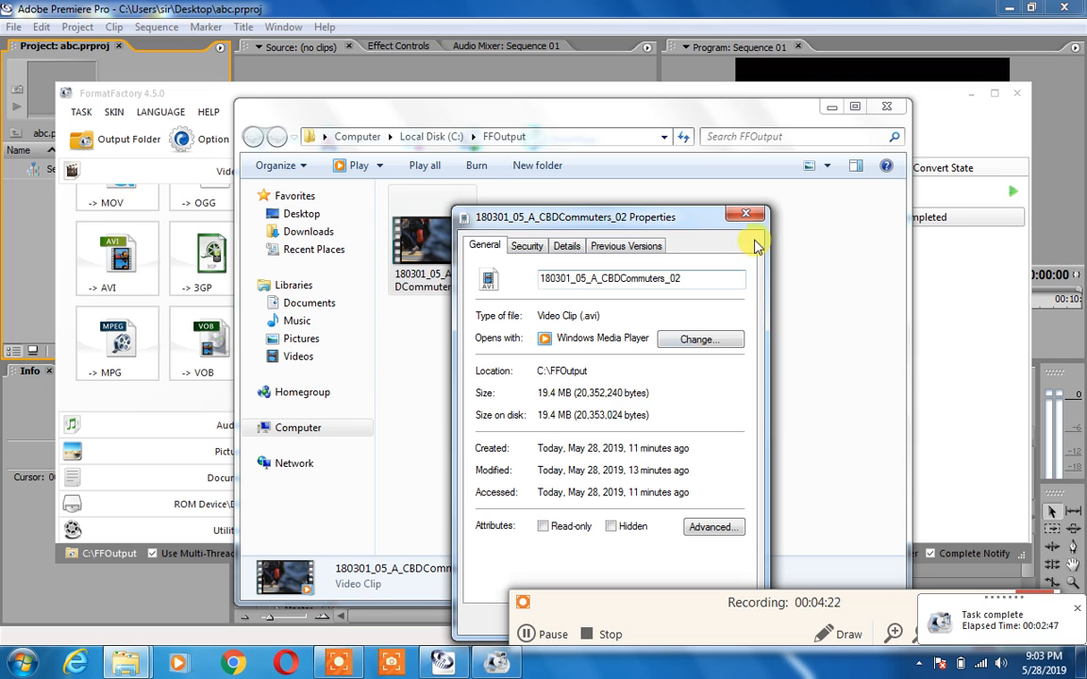
pyautogui.click(760, 220)
pyautogui.doubleClick(464, 257)
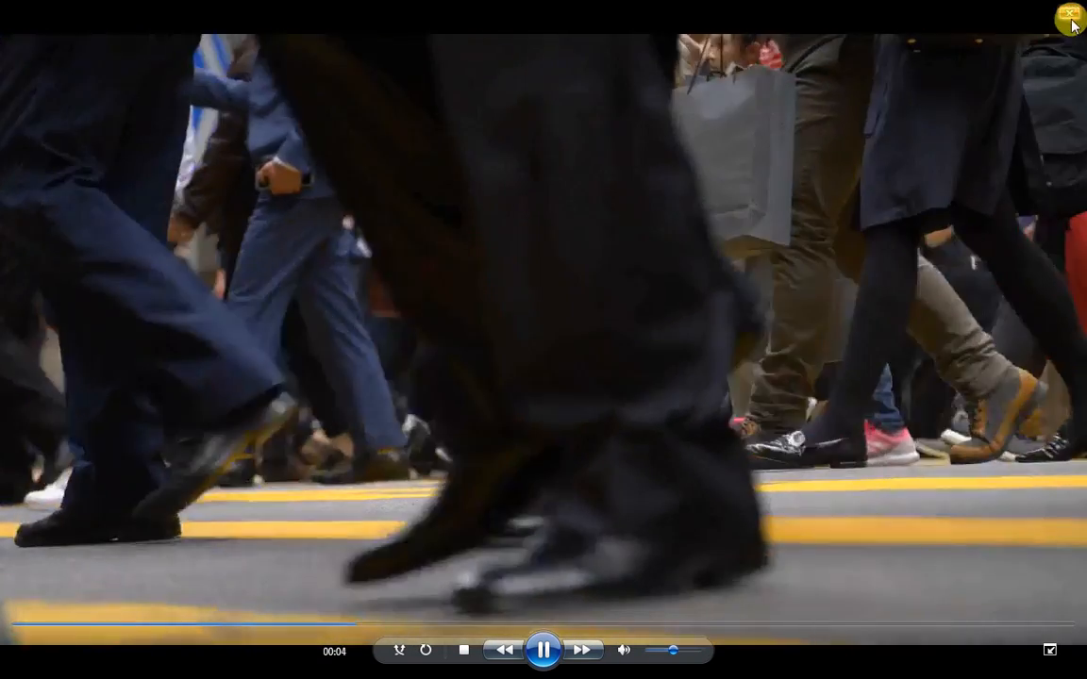
pyautogui.click(1072, 21)
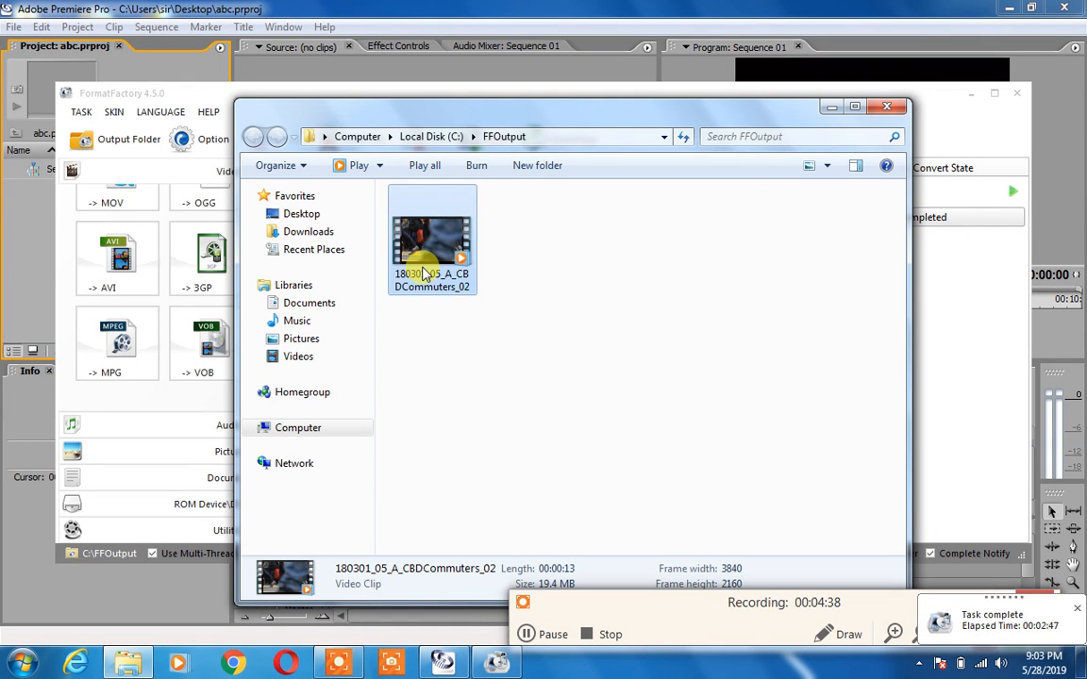
# Step: Import the converted 180301_05_A_CBDCommuters_02 AVI from the FFOutput folder into the abc.prproj project in Premiere Pro
pyautogui.rightClick(428, 272)
pyautogui.click(472, 493)
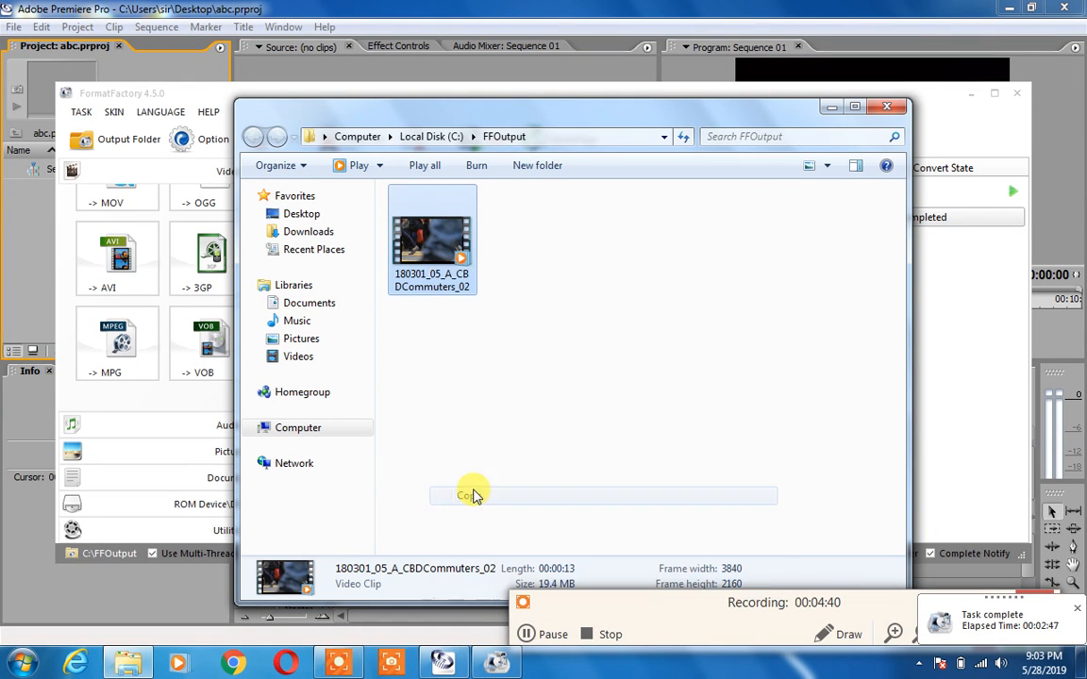
pyautogui.press('super')
pyautogui.press('super')
pyautogui.moveTo(438, 246); pyautogui.dragTo(12, 236)
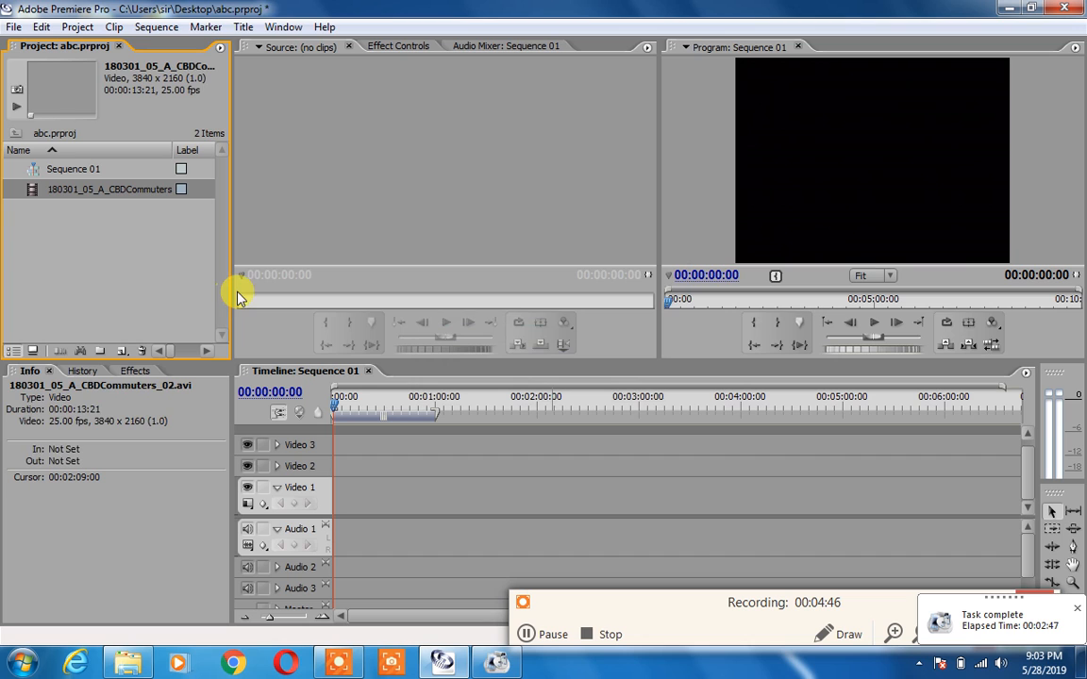
pyautogui.doubleClick(54, 228)
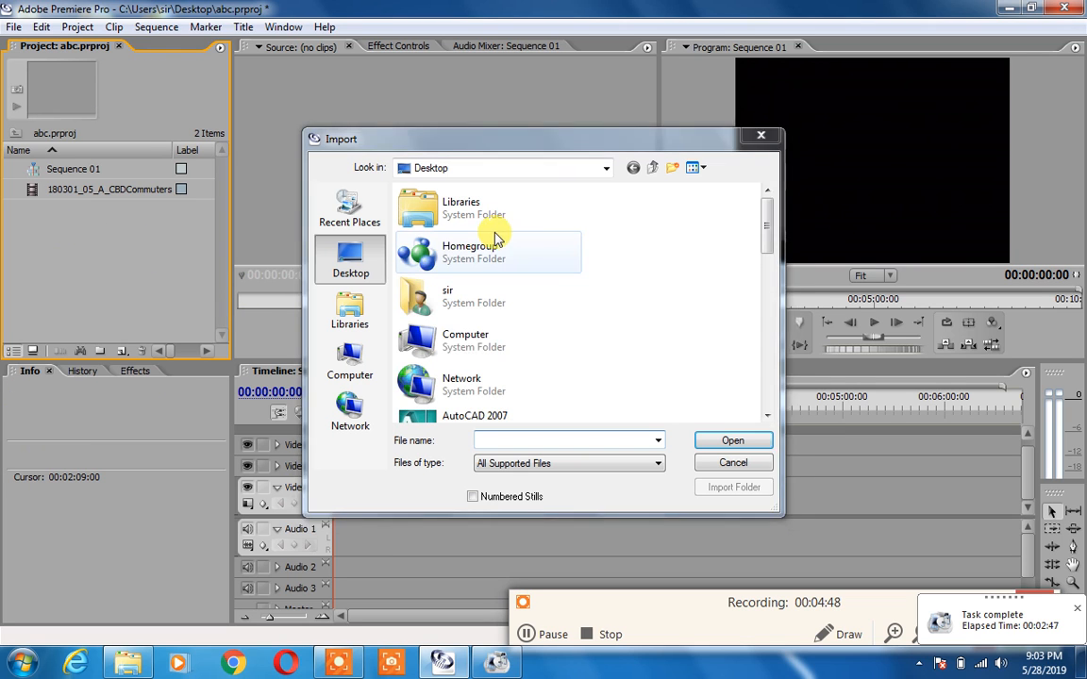
pyautogui.click(761, 136)
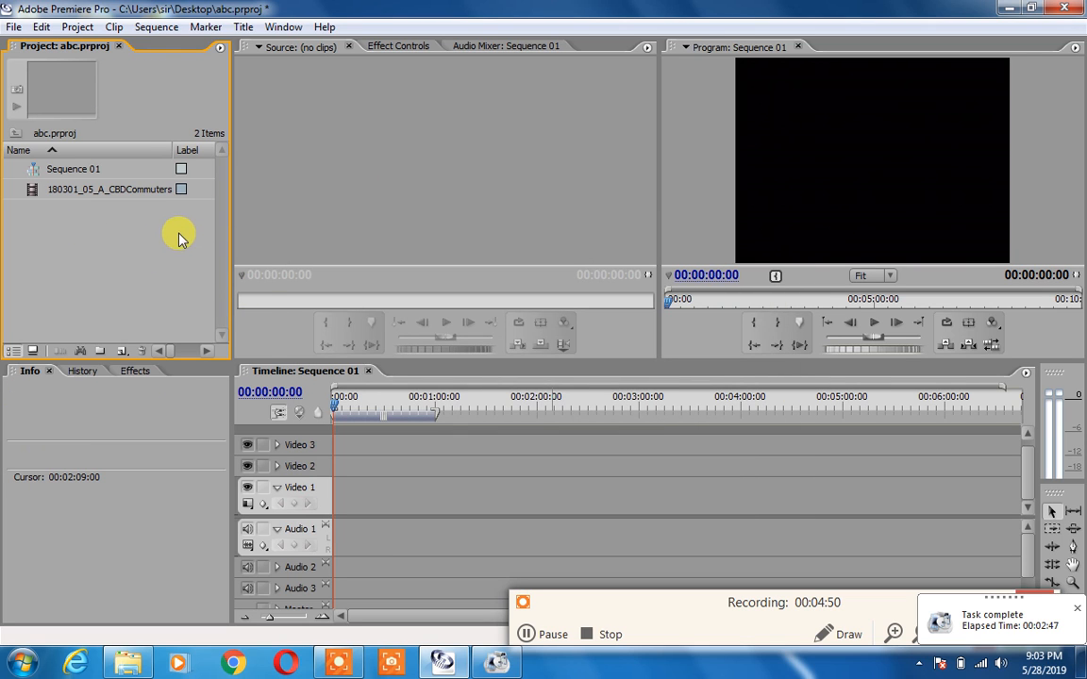
pyautogui.rightClick(149, 242)
pyautogui.click(144, 271)
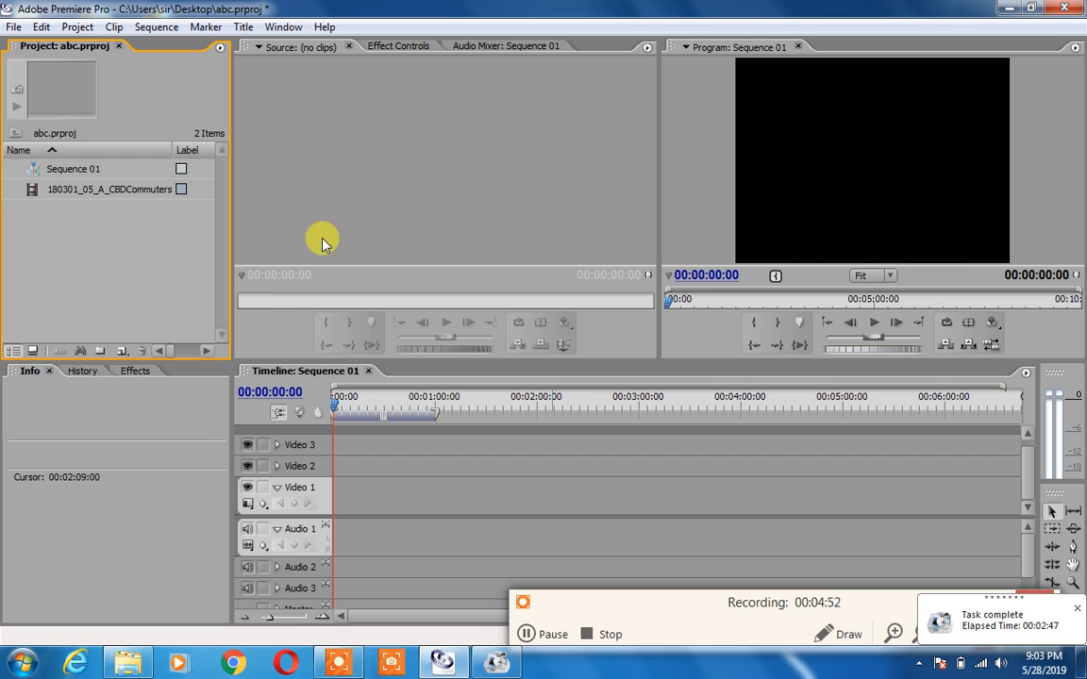
# Step: Play the imported clip in the project's thumbnail preview, stop it and open the clip in the Source monitor
pyautogui.click(94, 193)
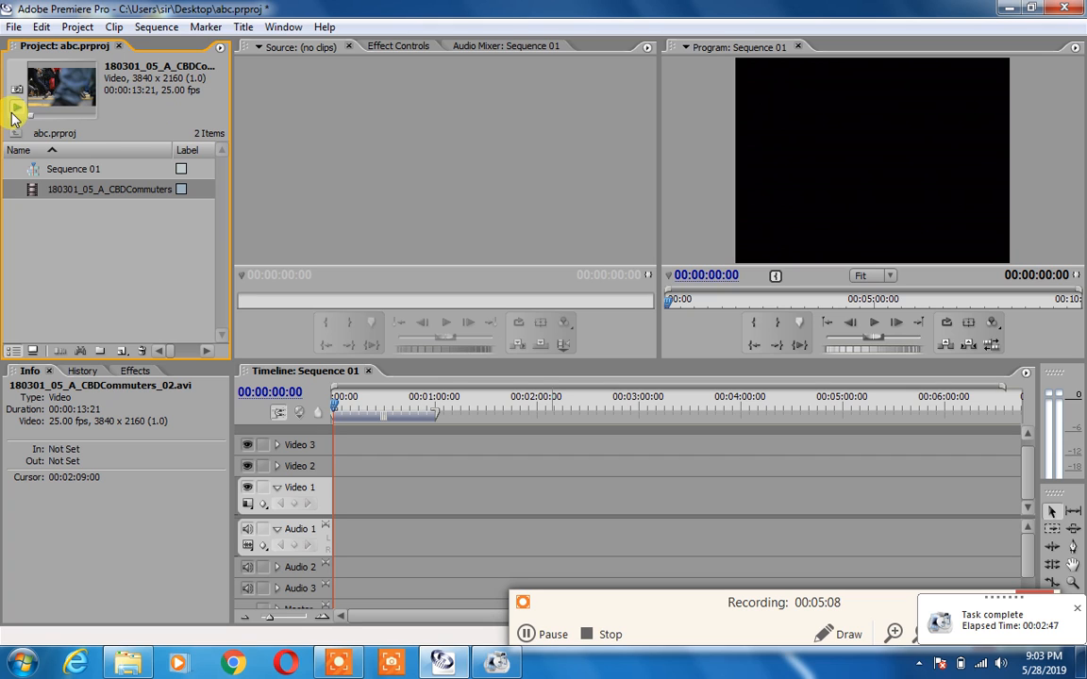
pyautogui.click(45, 103)
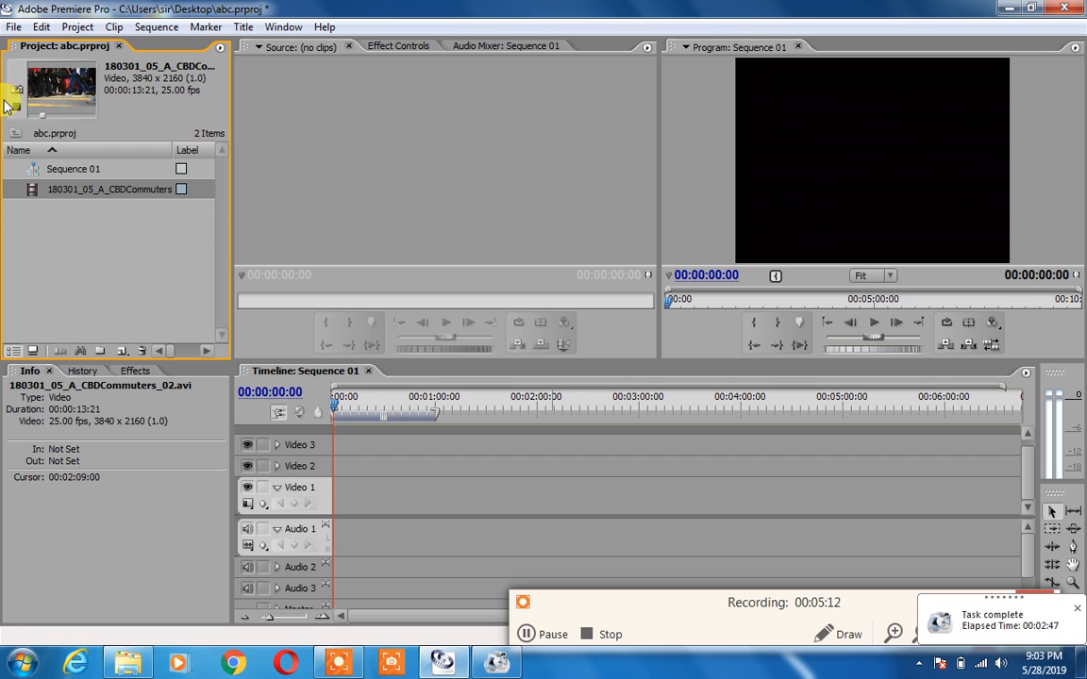
pyautogui.click(16, 105)
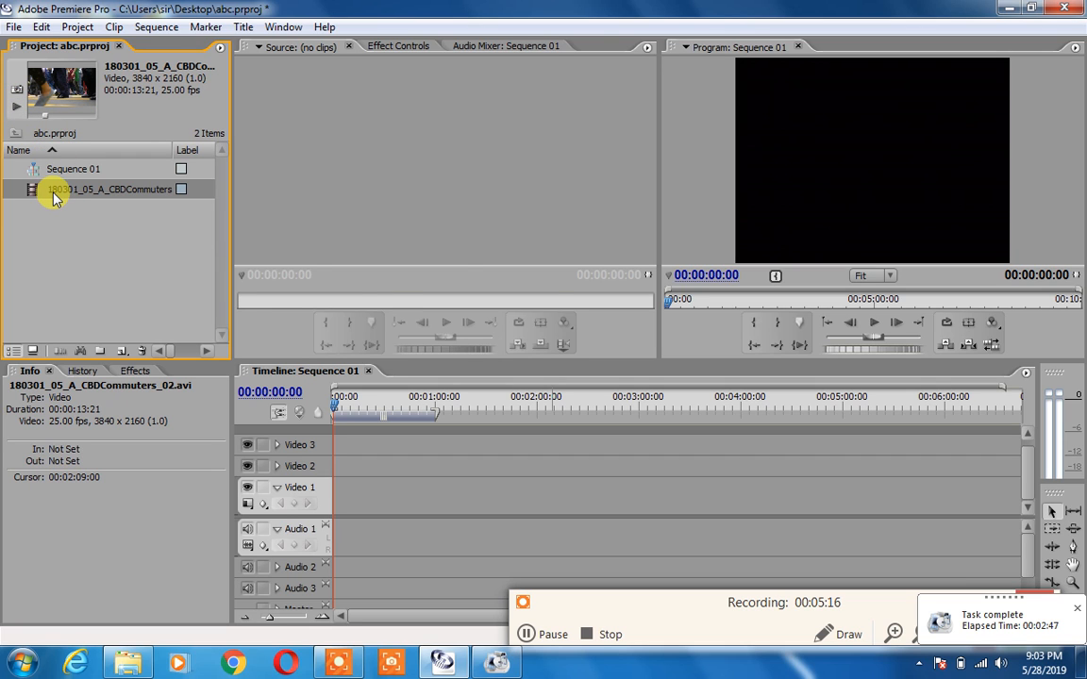
pyautogui.doubleClick(52, 190)
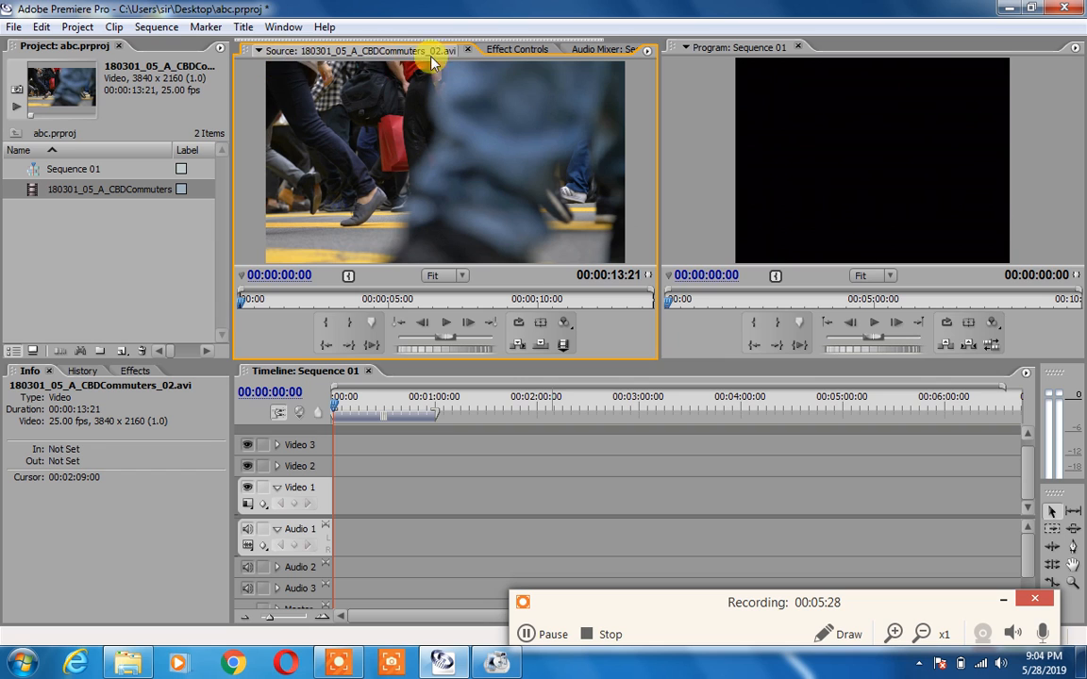
# Step: Close the Source monitor and bring it back by restoring the Editing workspace
pyautogui.click(466, 50)
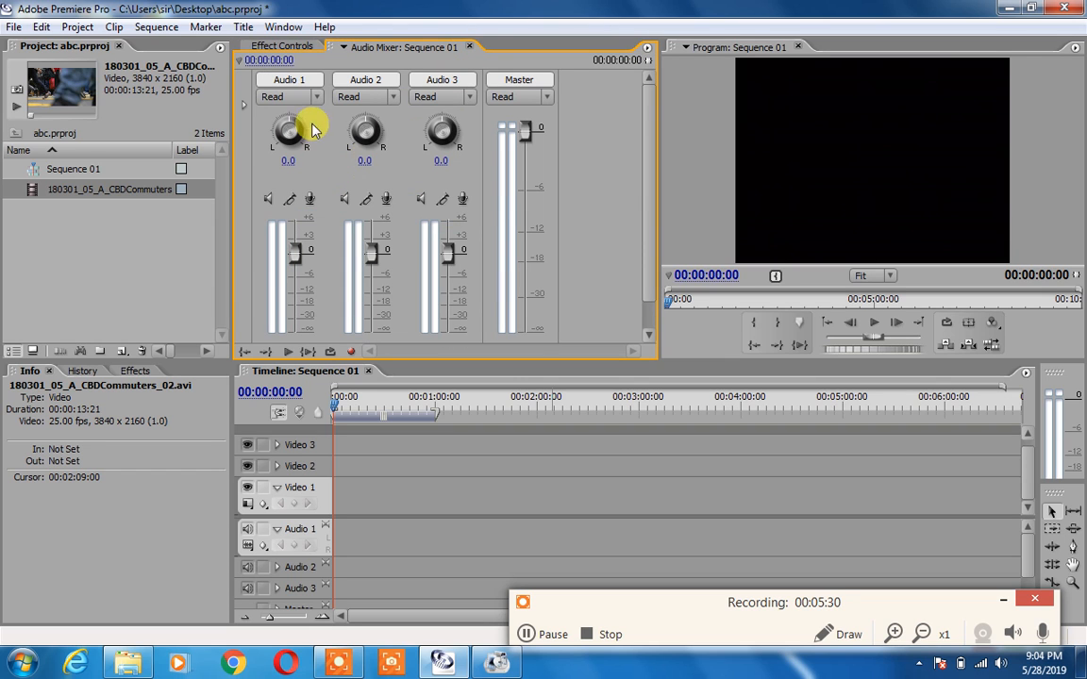
pyautogui.click(287, 50)
pyautogui.click(384, 49)
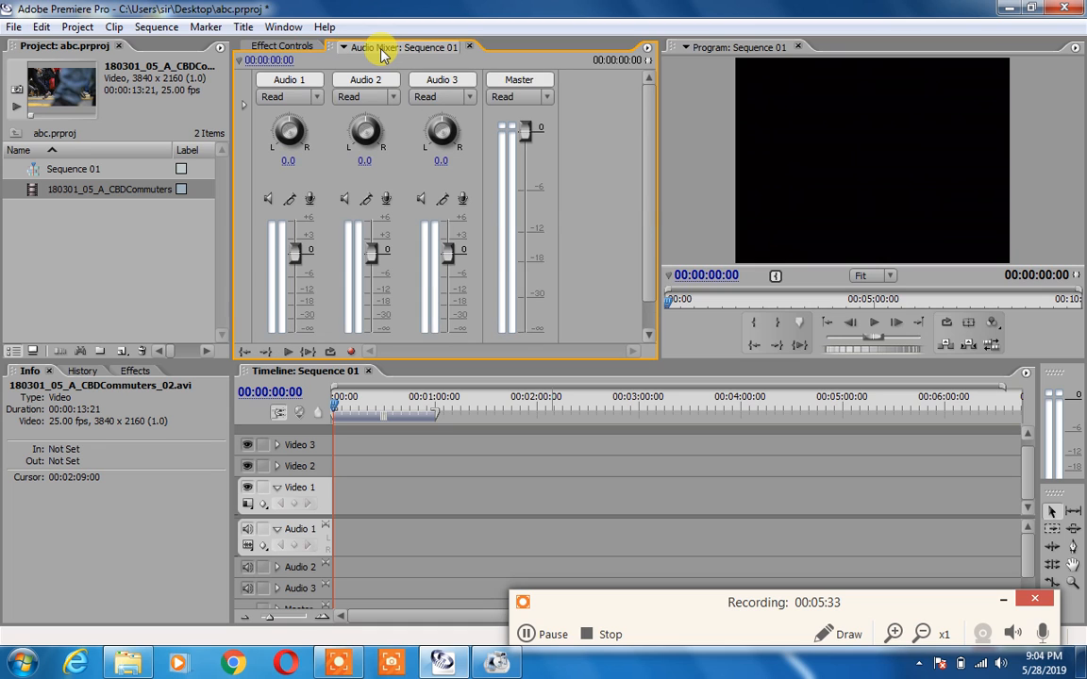
pyautogui.click(283, 26)
pyautogui.moveTo(377, 48)
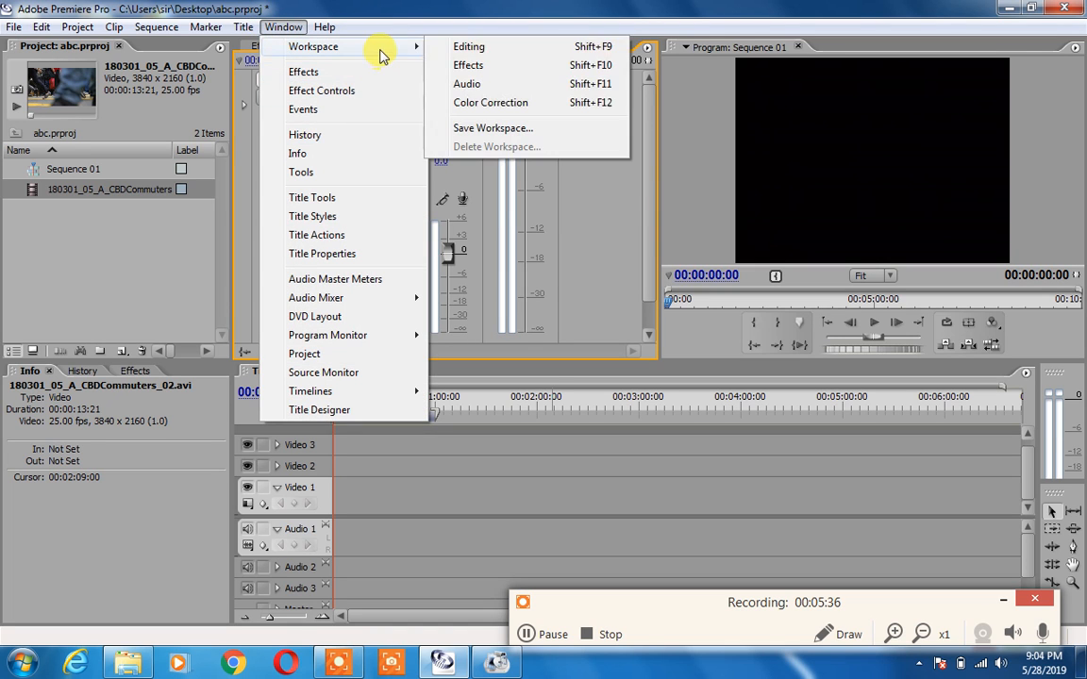
pyautogui.click(495, 47)
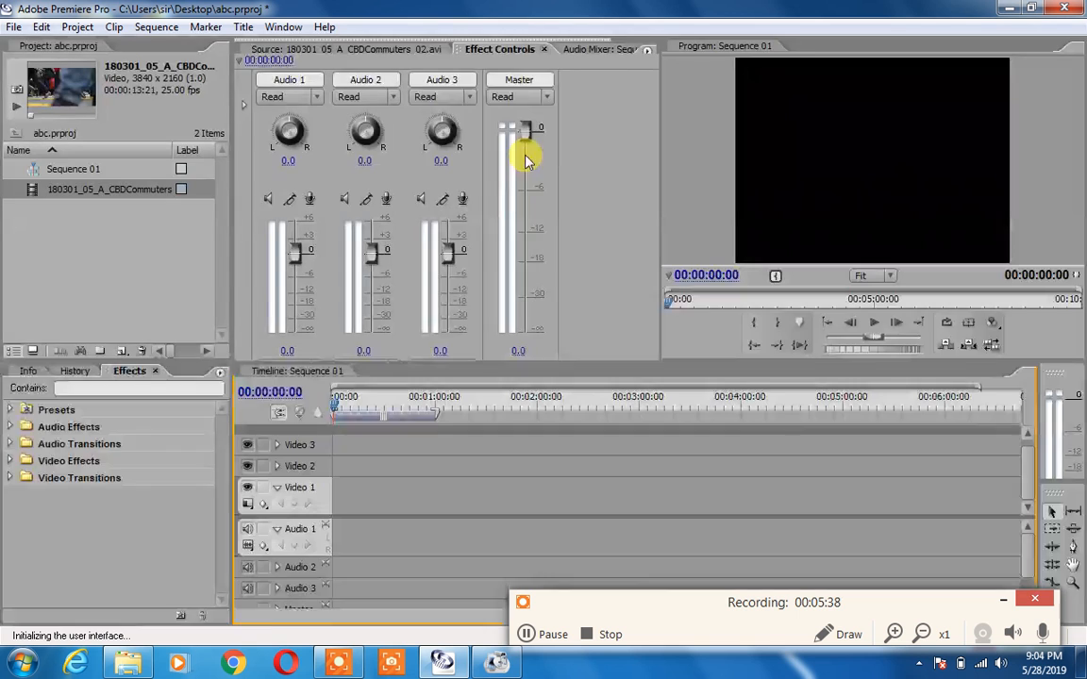
pyautogui.click(387, 50)
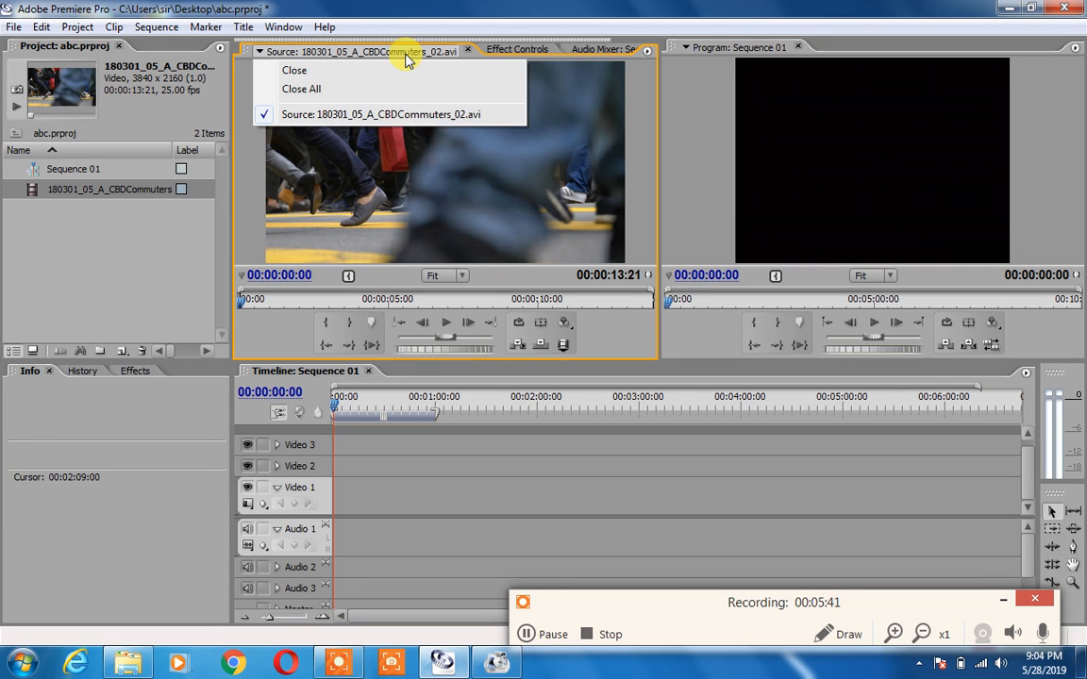
pyautogui.click(248, 175)
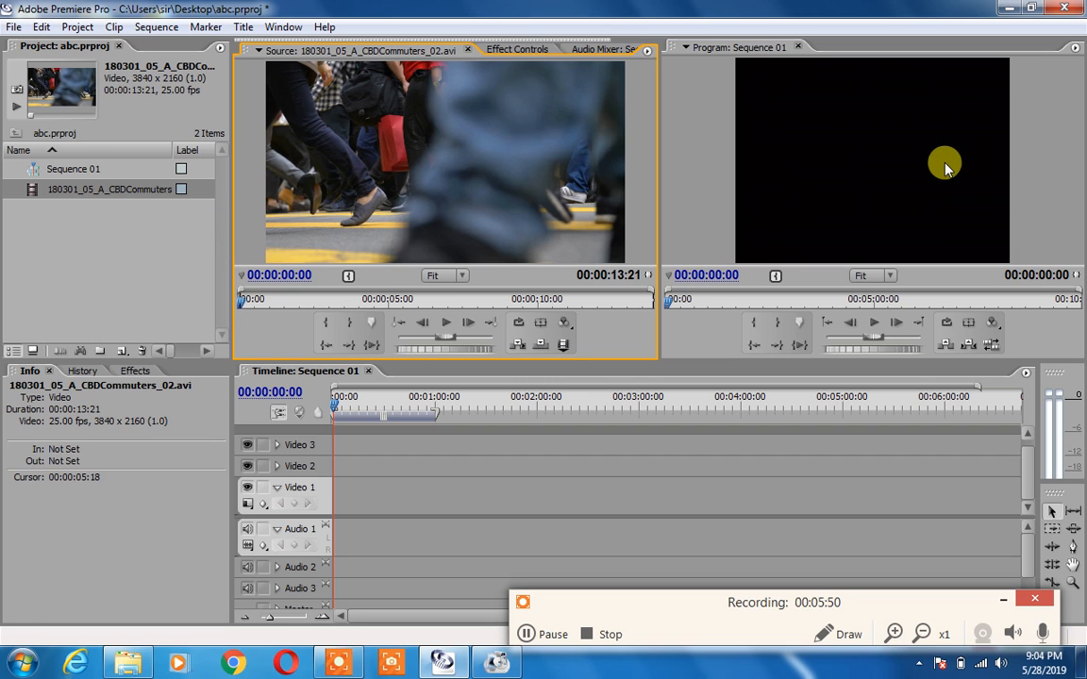
# Step: Play and stop the clip in the Source monitor, then scrub its playhead to 00:00:04:18
pyautogui.click(1002, 601)
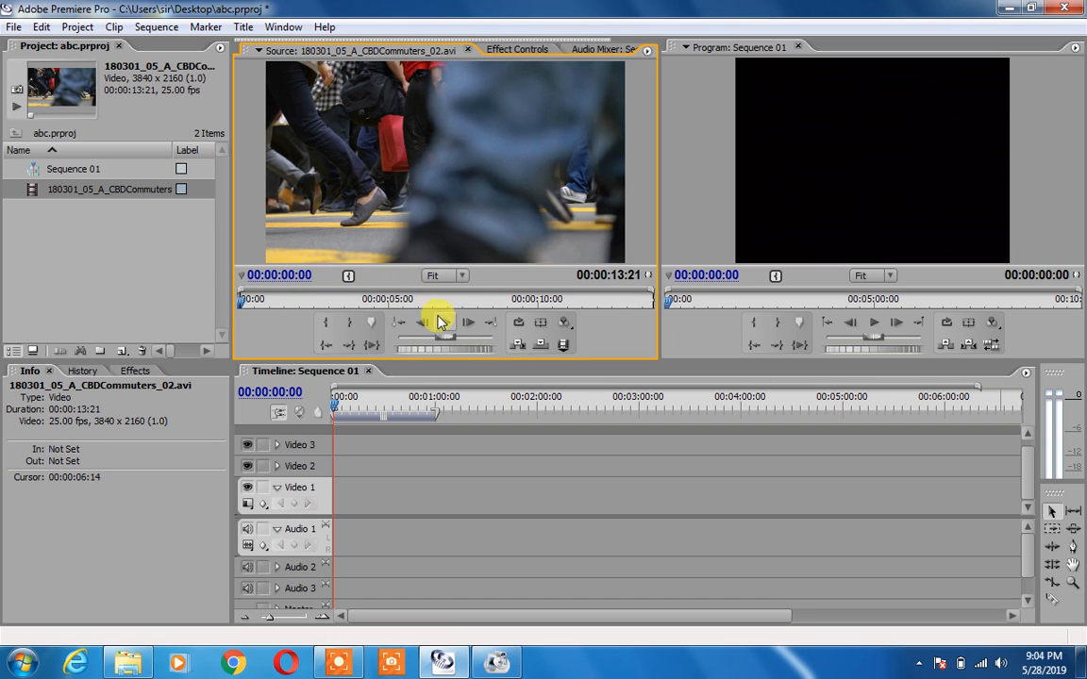
pyautogui.click(443, 326)
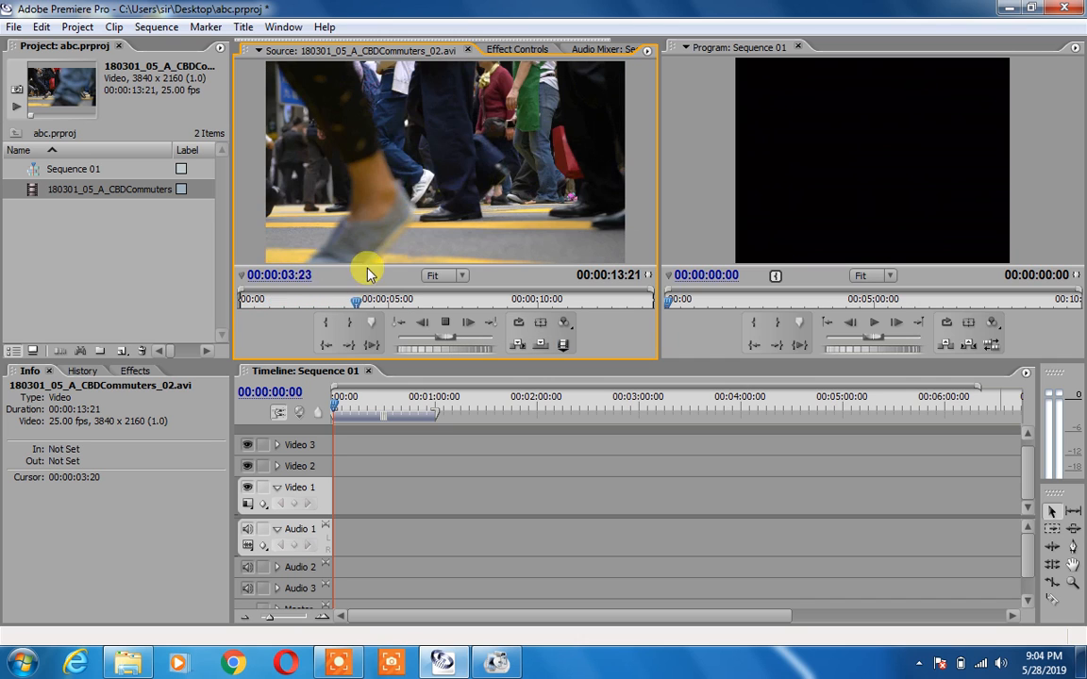
pyautogui.click(444, 322)
pyautogui.moveTo(376, 300)
pyautogui.mouseDown()
pyautogui.moveTo(242, 302)
pyautogui.moveTo(375, 308)
pyautogui.mouseUp()
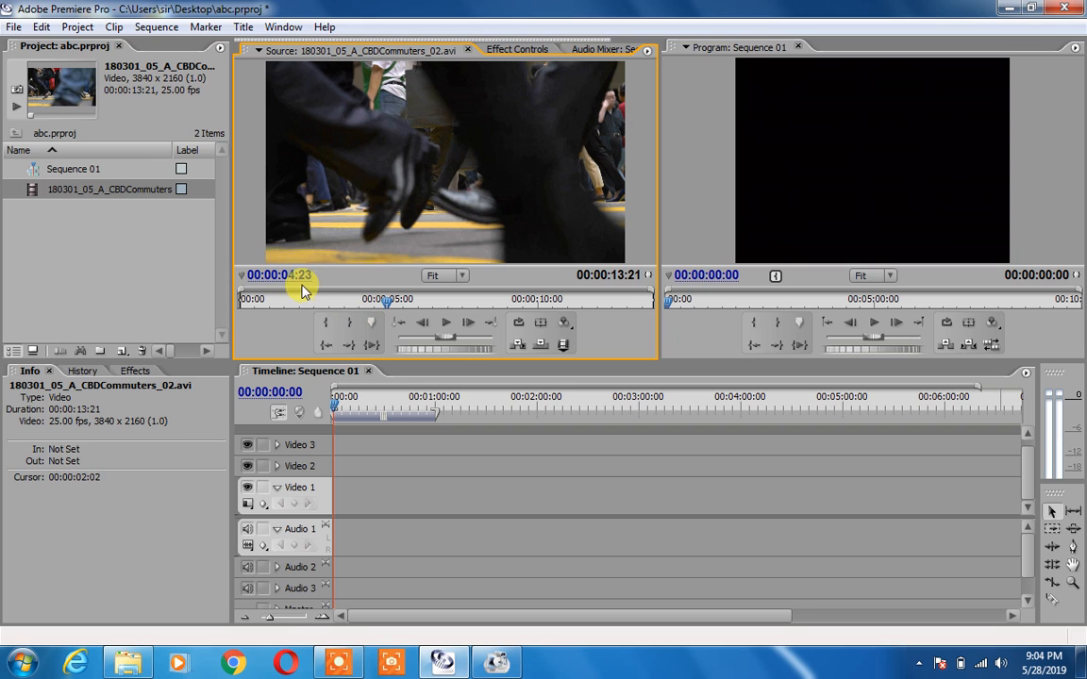
pyautogui.click(381, 303)
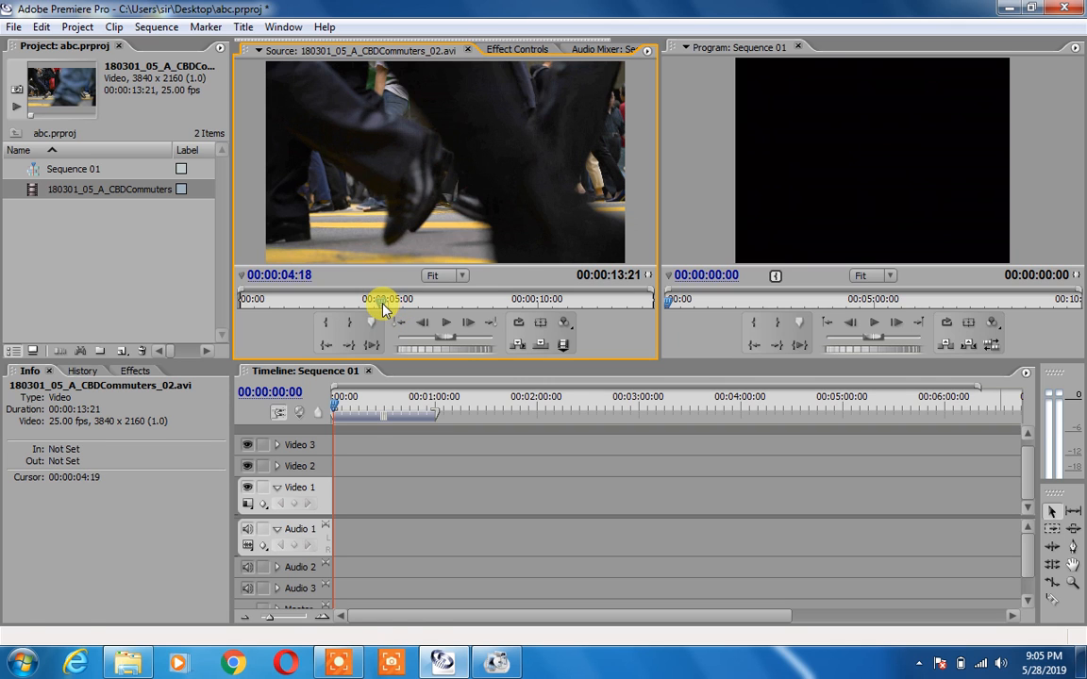
# Step: Return the Sequence 01 playhead to the start and place the 180301_05_A_CBDCommuters_02 clip at the beginning of Video 1
pyautogui.click(330, 405)
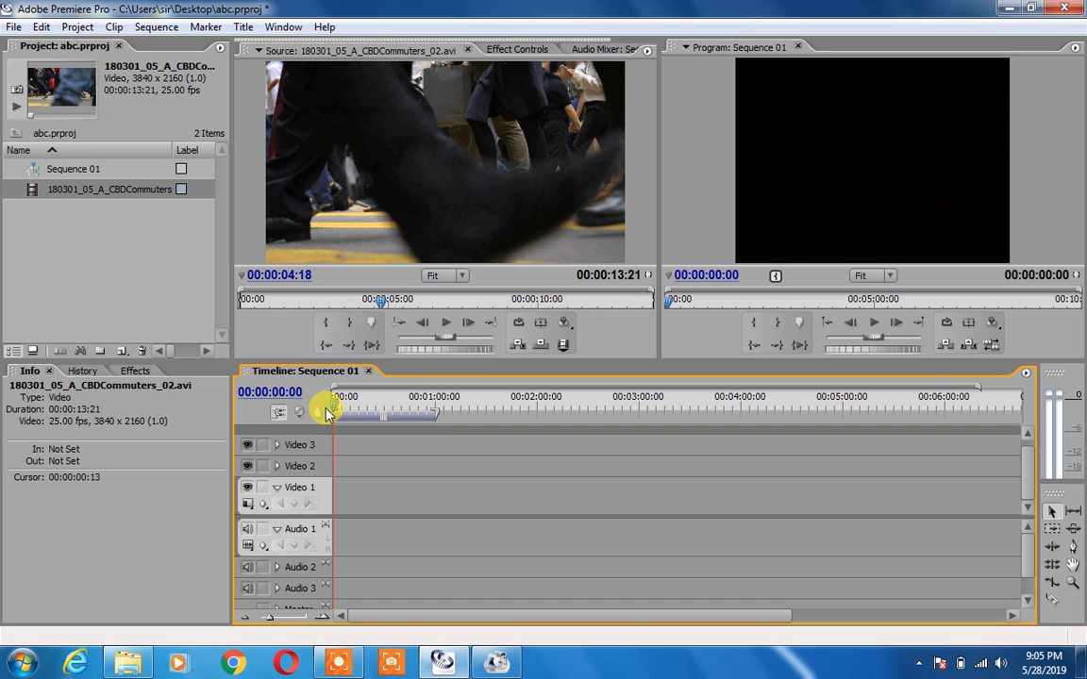
pyautogui.click(269, 283)
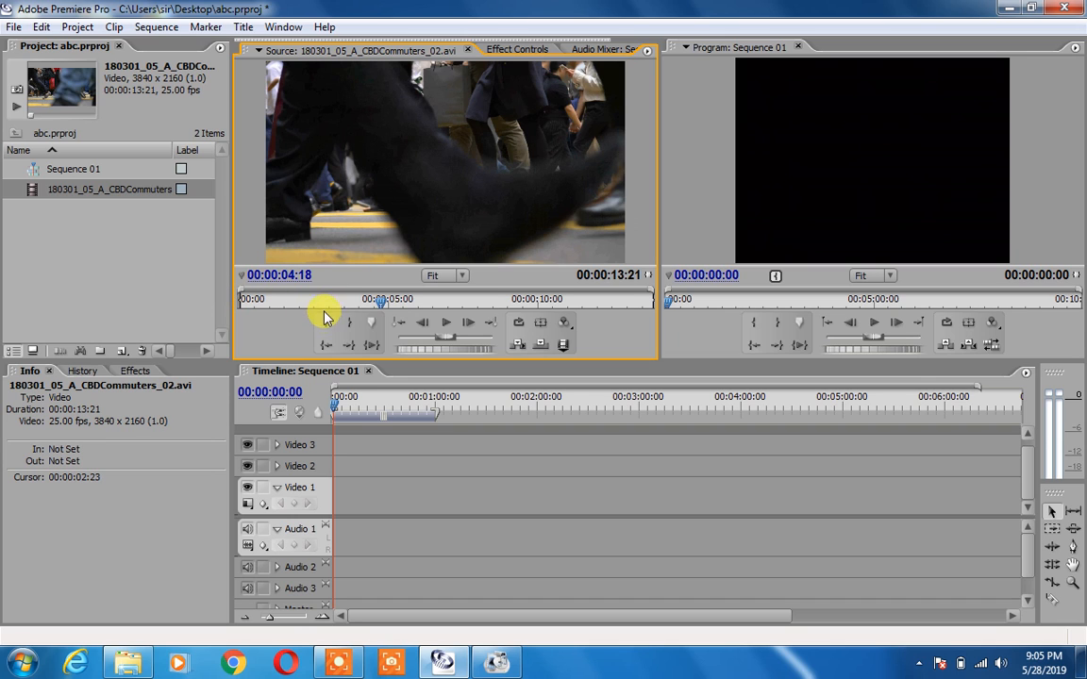
pyautogui.click(353, 414)
pyautogui.moveTo(353, 404); pyautogui.dragTo(324, 400)
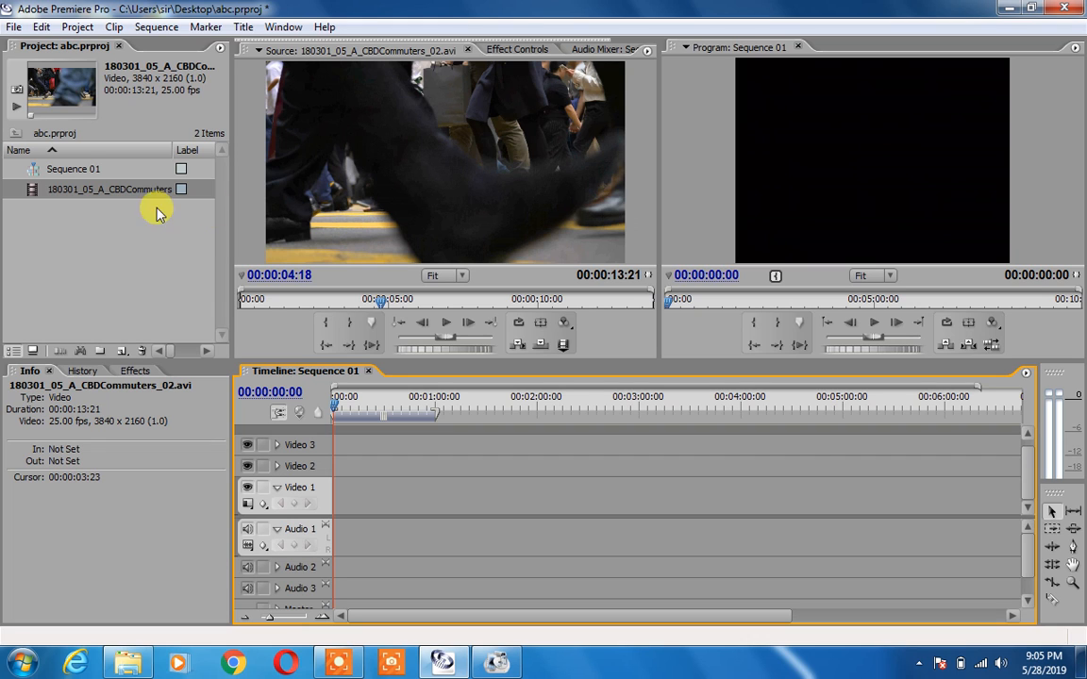
pyautogui.moveTo(80, 194); pyautogui.dragTo(335, 488)
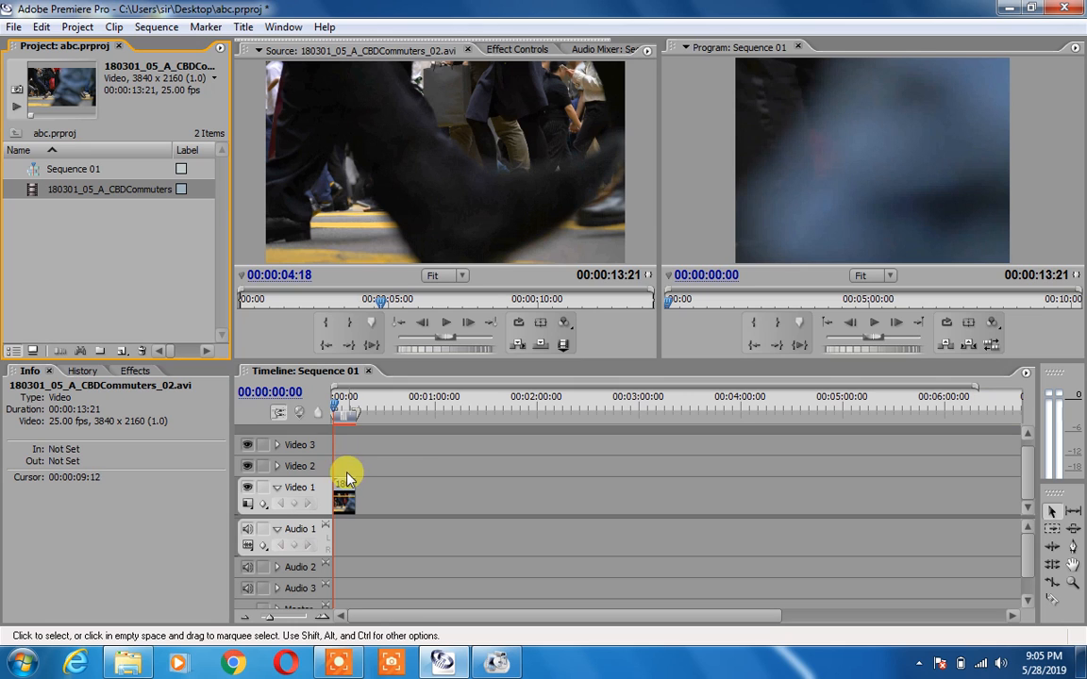
# Step: Select the clip on Video 1 and step the sequence playhead one frame forward and one frame back
pyautogui.click(342, 503)
pyautogui.press('Right')
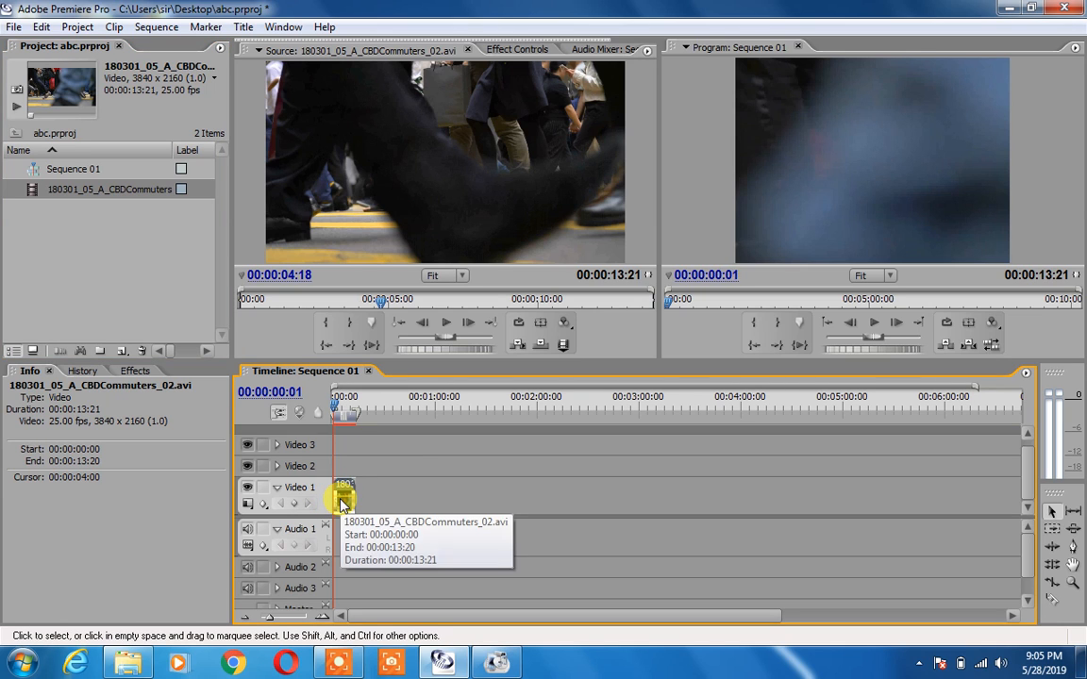
pyautogui.press('Left')
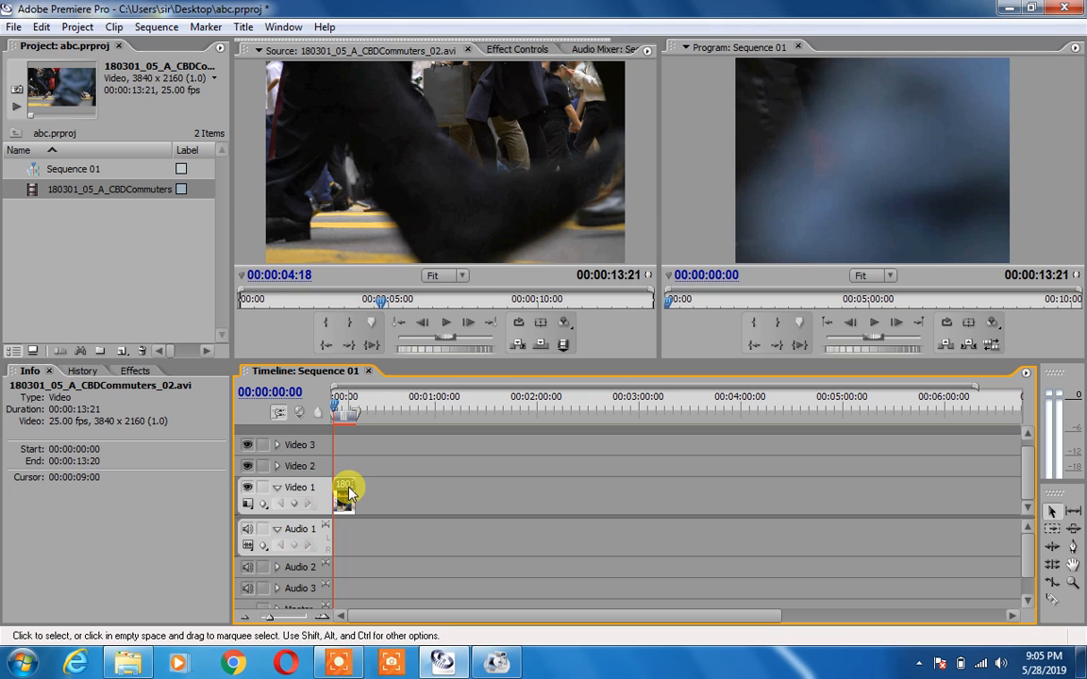
# Step: Step the sequence playhead forward frame by frame to 00:00:02:00 to examine the footage
pyautogui.press('Right')
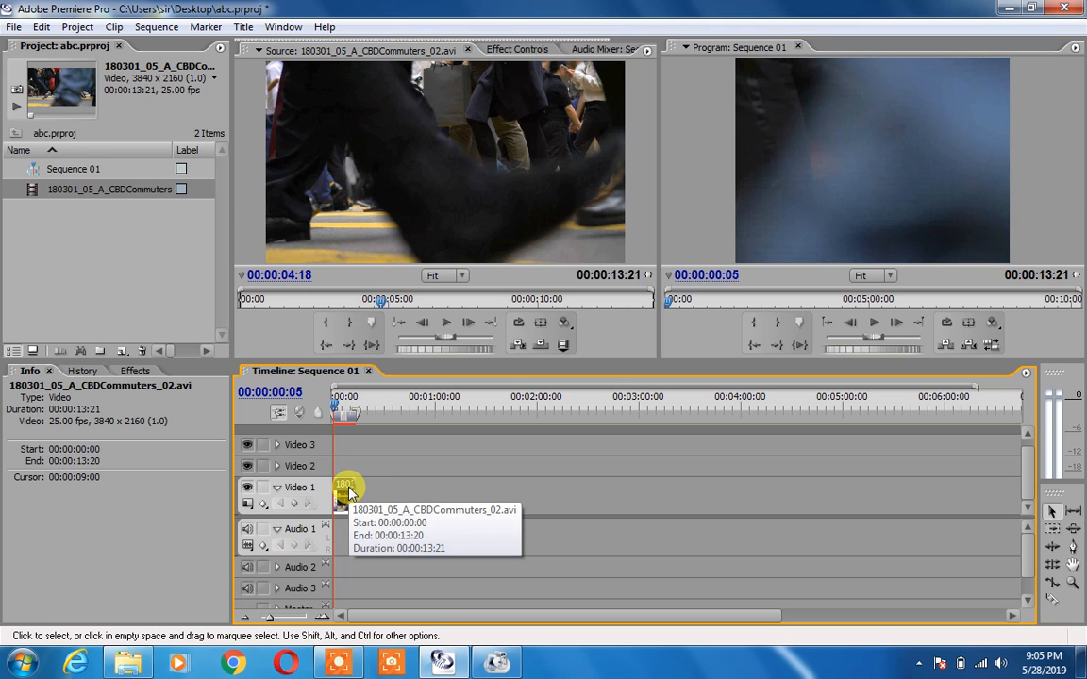
pyautogui.press('Right')
pyautogui.press('Right')
pyautogui.press('Right')
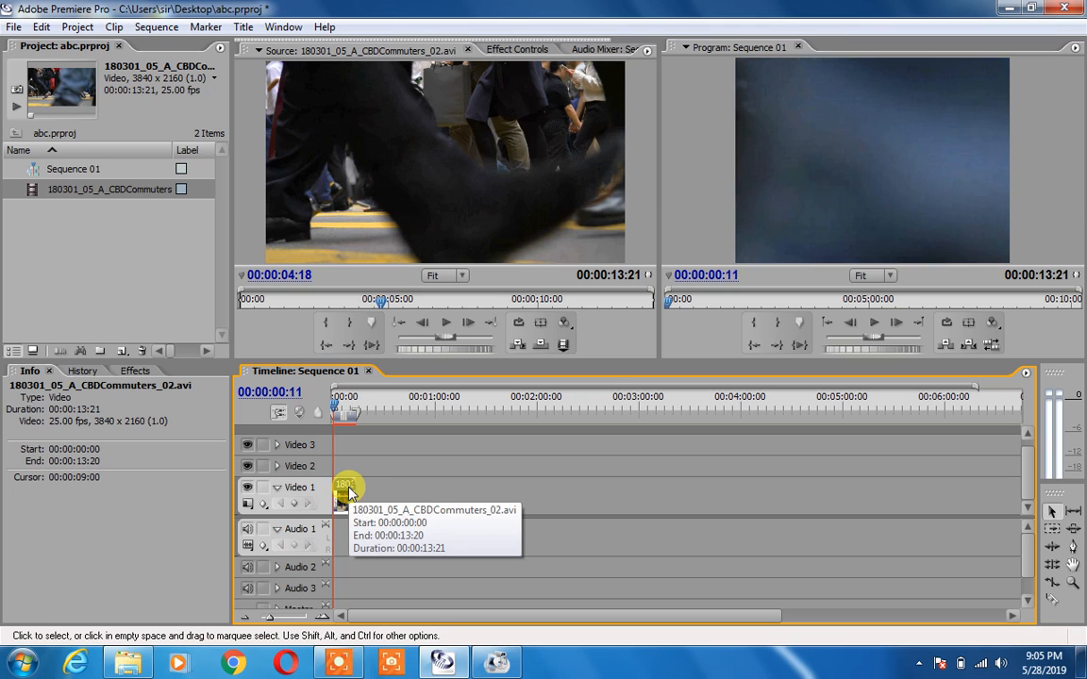
pyautogui.press('Right')
pyautogui.press('Right')
pyautogui.press('Right')
pyautogui.press('Right')
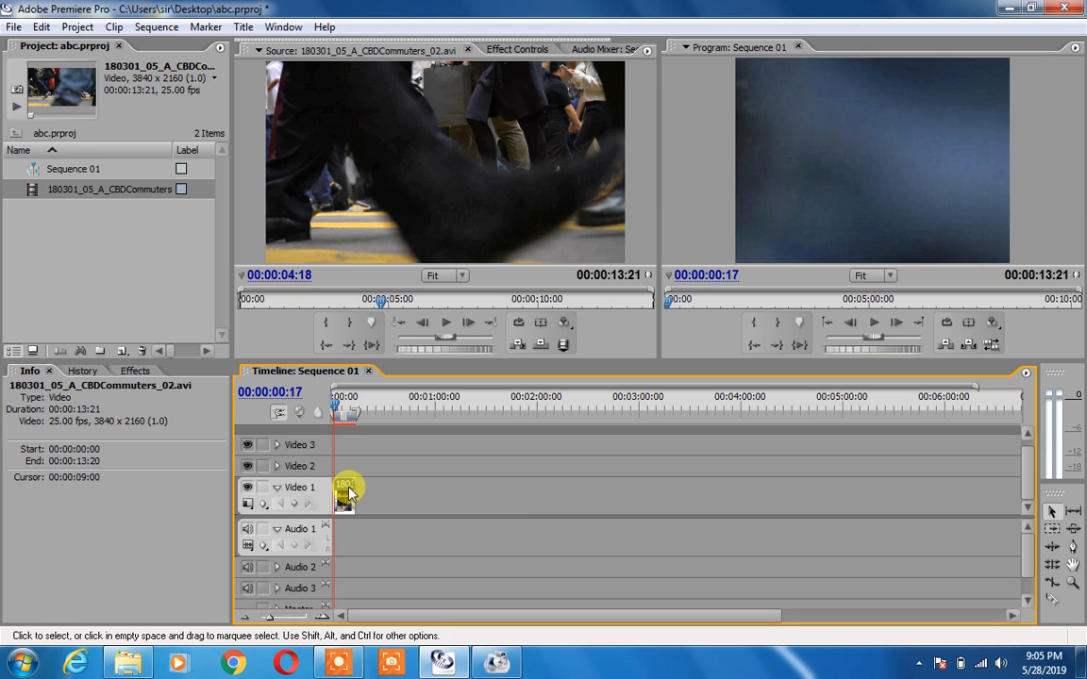
pyautogui.press('Right')
pyautogui.press('Right')
pyautogui.press('Right')
pyautogui.press('Right')
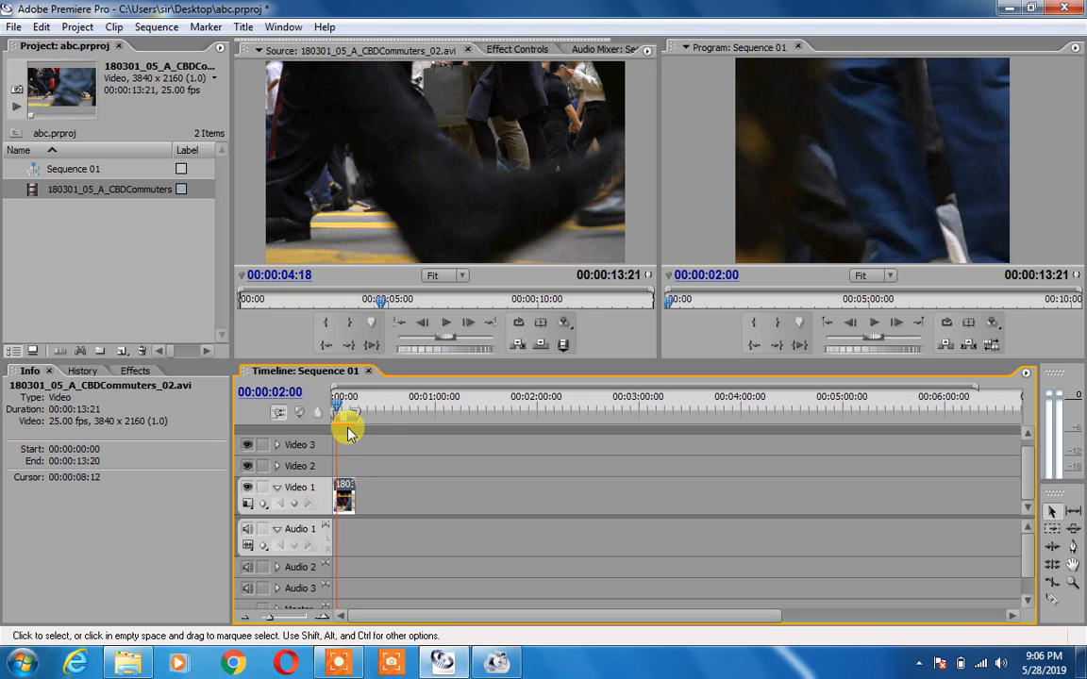
# Step: Delete the clip from Video 1 and set an In point at 00:00:02:10 on the clip in the Source monitor
pyautogui.press('Delete')
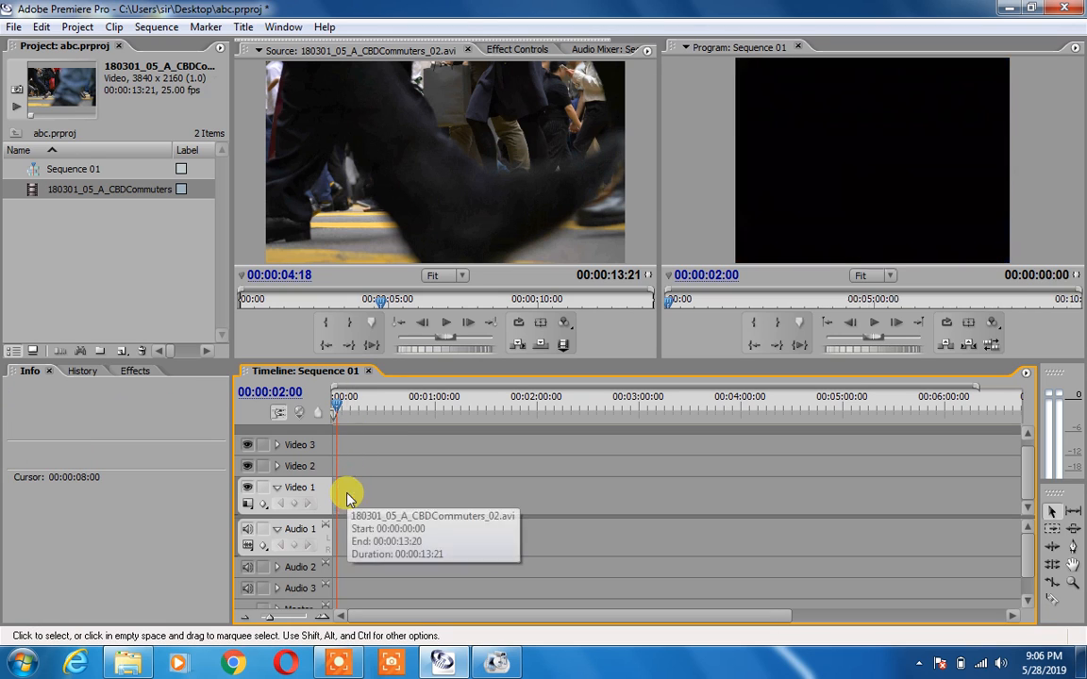
pyautogui.click(349, 184)
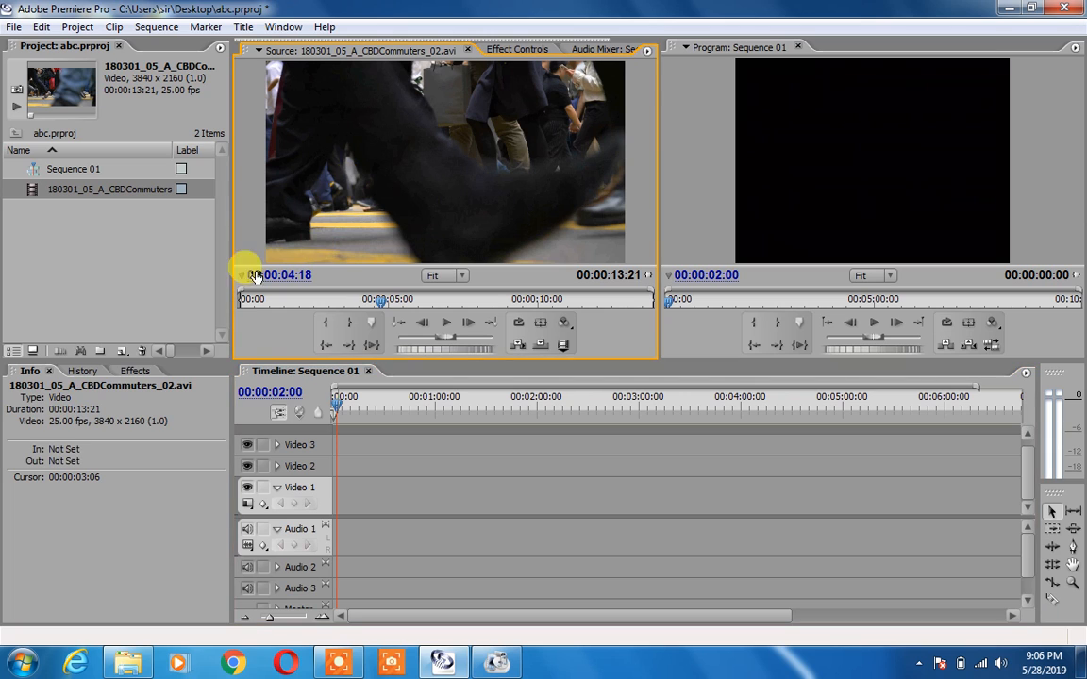
pyautogui.moveTo(242, 295)
pyautogui.mouseDown()
pyautogui.moveTo(301, 294)
pyautogui.moveTo(243, 297)
pyautogui.mouseUp()
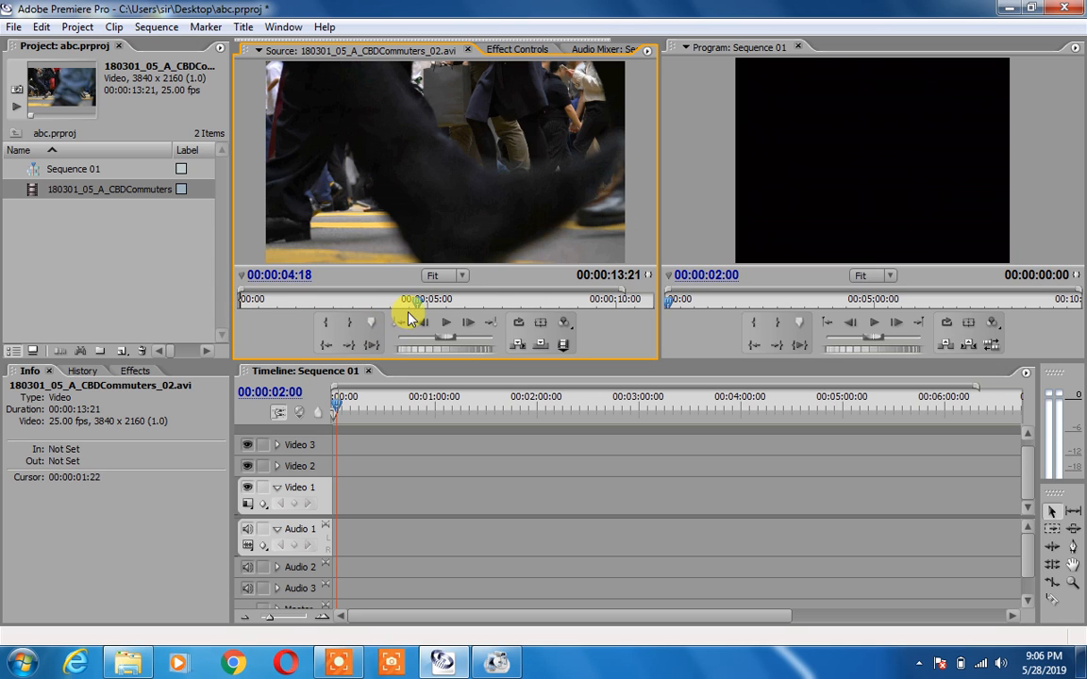
pyautogui.moveTo(416, 304); pyautogui.dragTo(332, 309)
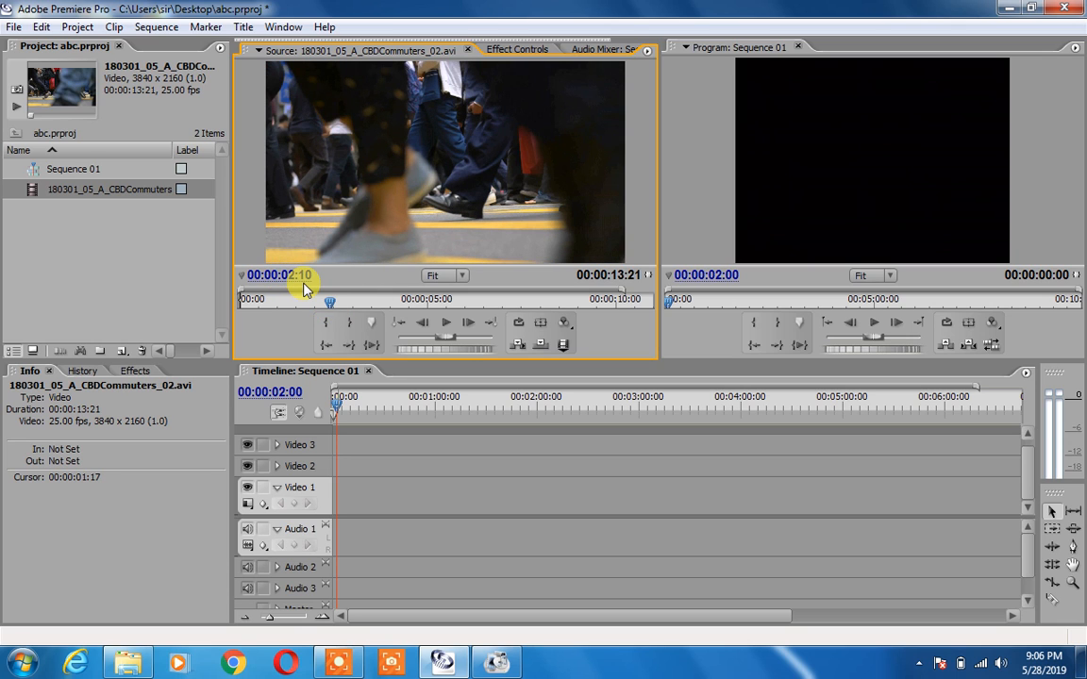
pyautogui.click(330, 324)
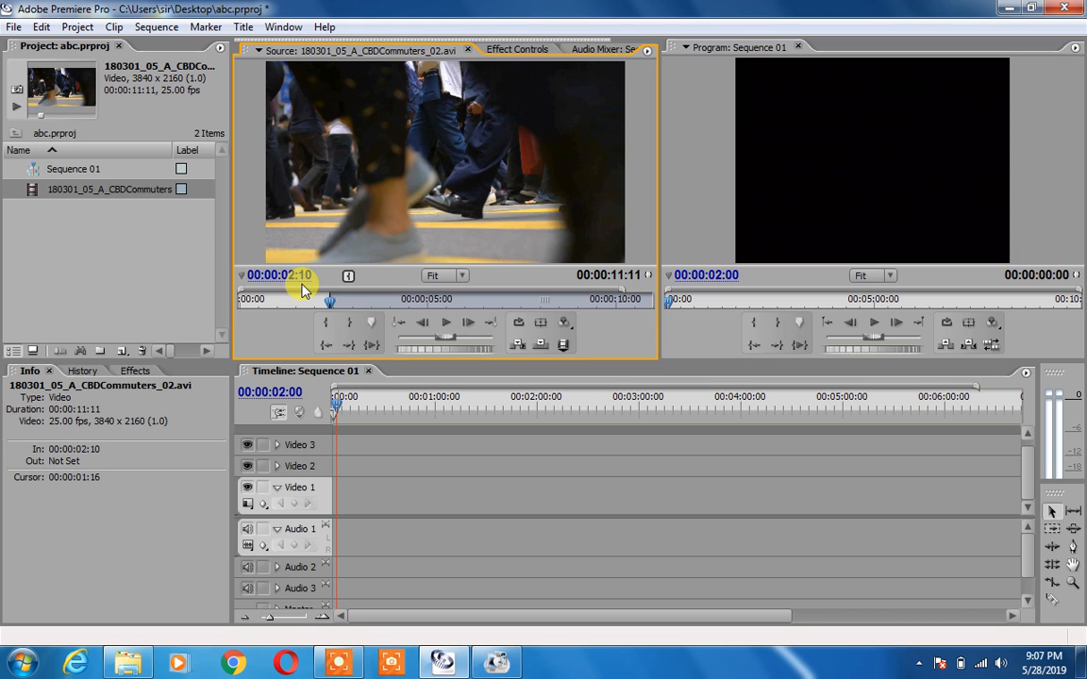
# Step: Jog the source clip forward to 00:00:05:10 and set the Out point there
pyautogui.moveTo(330, 309); pyautogui.dragTo(346, 311)
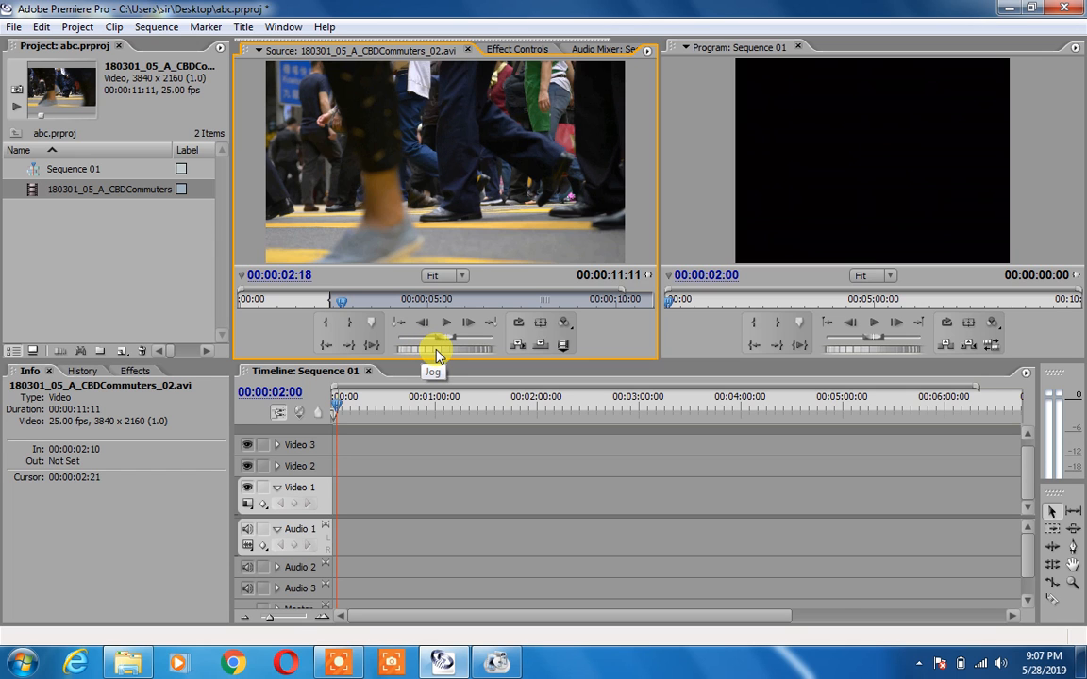
pyautogui.moveTo(420, 351); pyautogui.dragTo(441, 351)
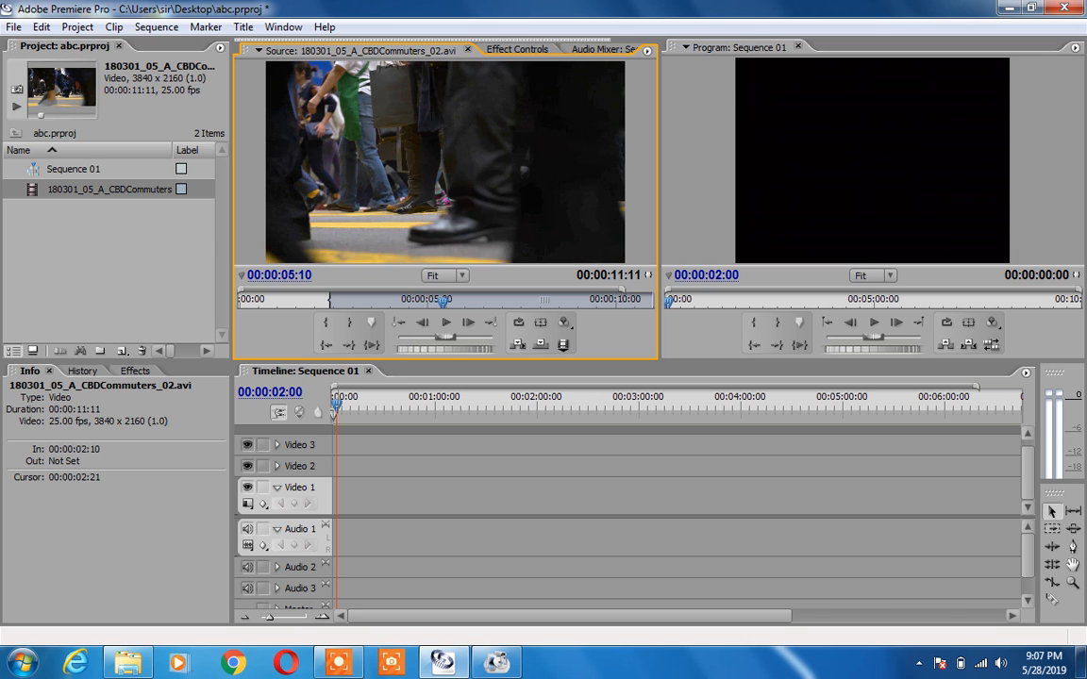
pyautogui.click(346, 327)
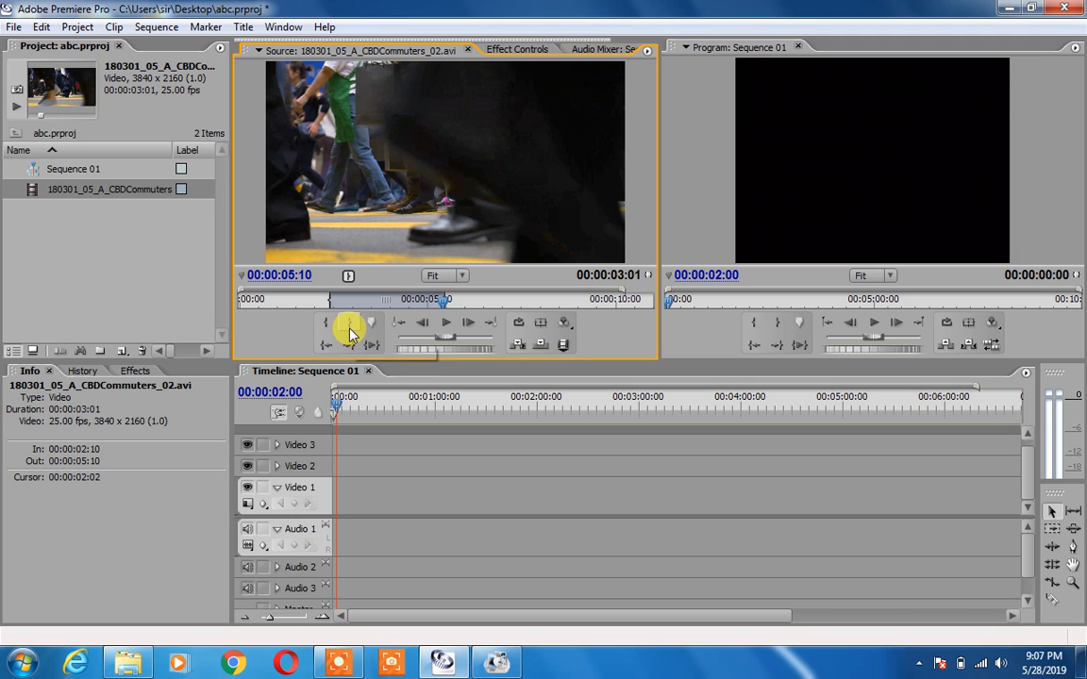
# Step: Play the whole clip in the Source monitor, then play only the range from In to Out
pyautogui.click(443, 325)
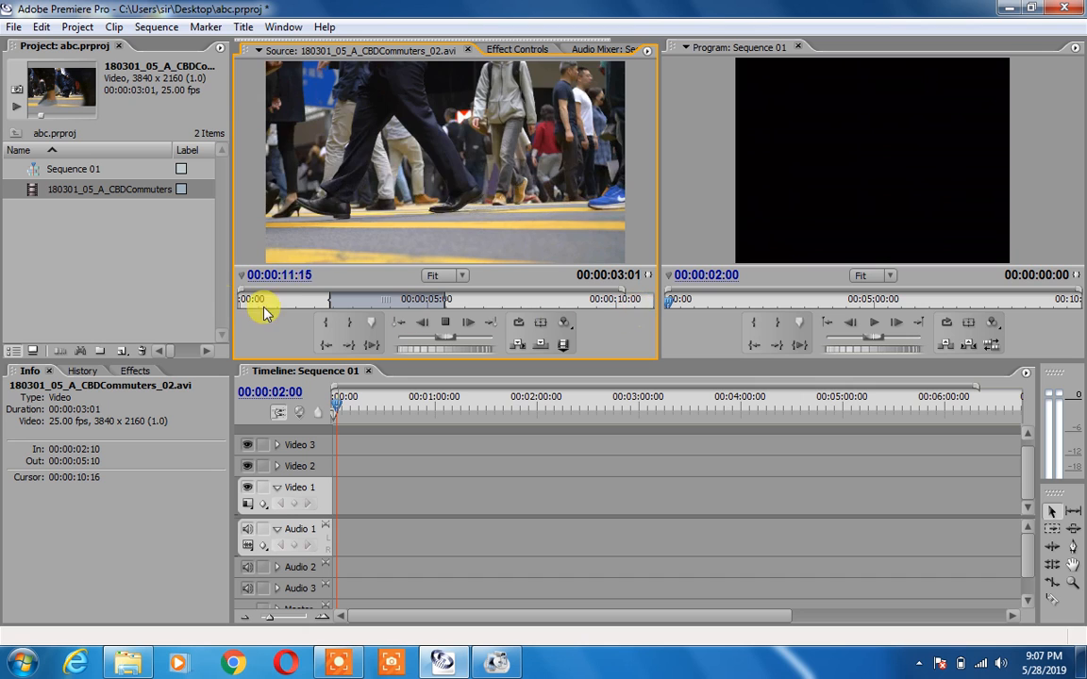
pyautogui.click(448, 325)
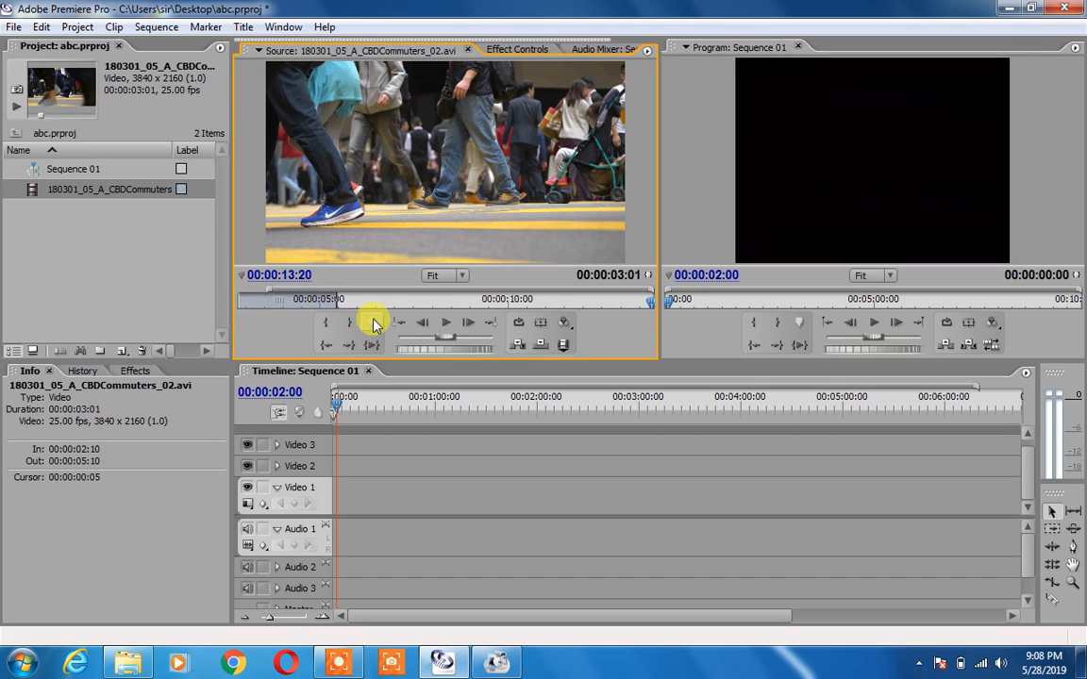
pyautogui.click(443, 326)
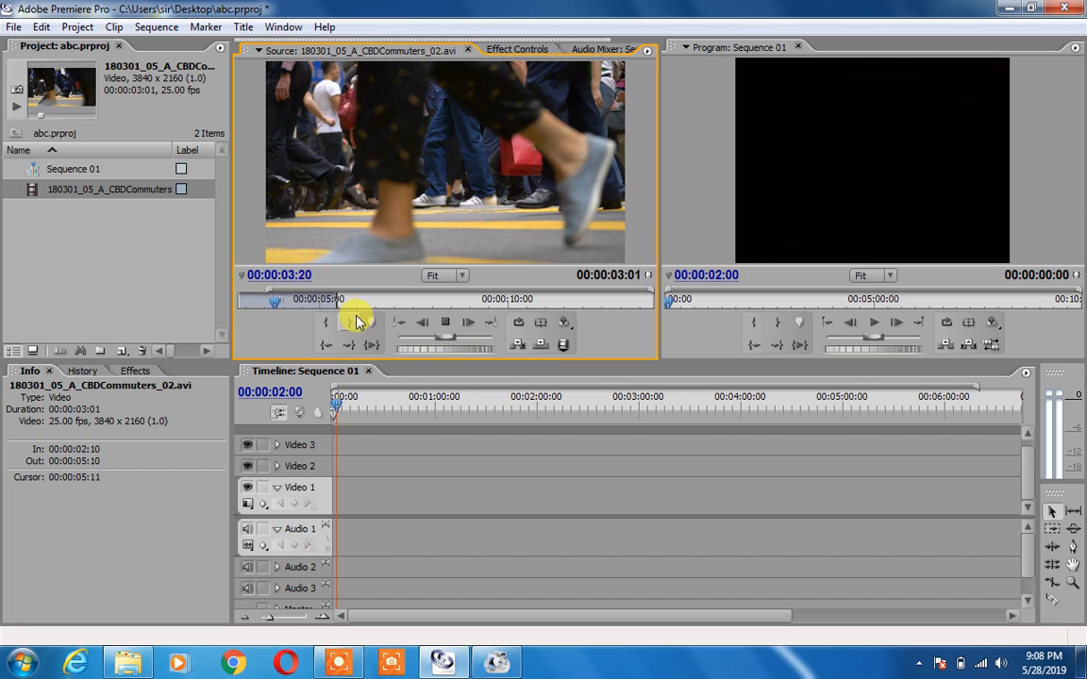
pyautogui.click(444, 323)
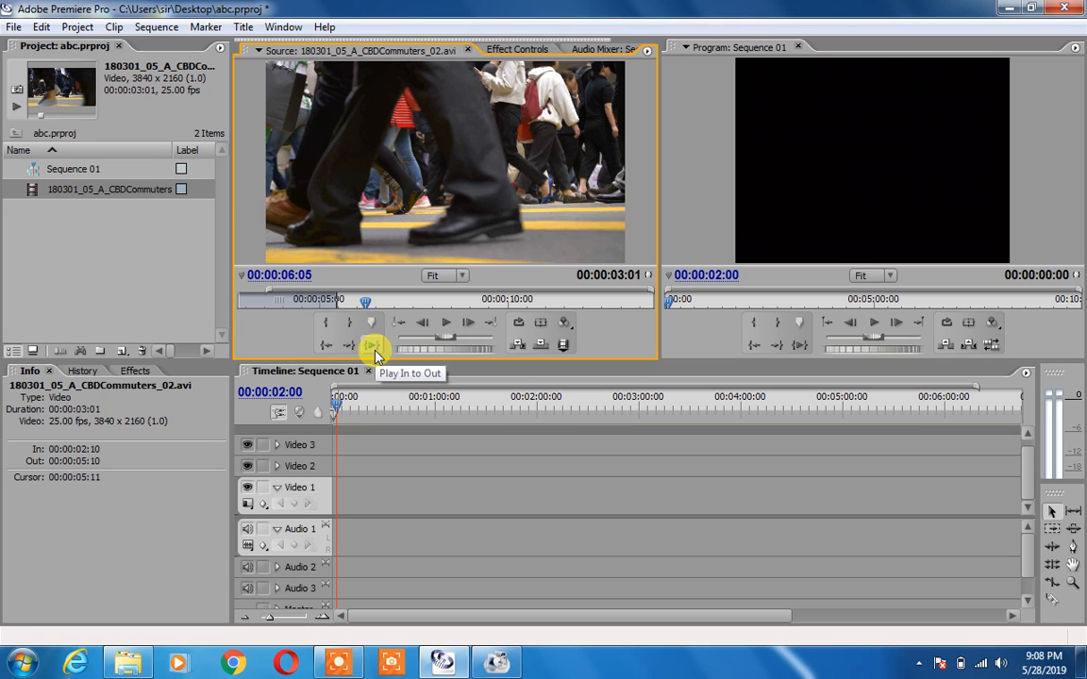
pyautogui.click(373, 347)
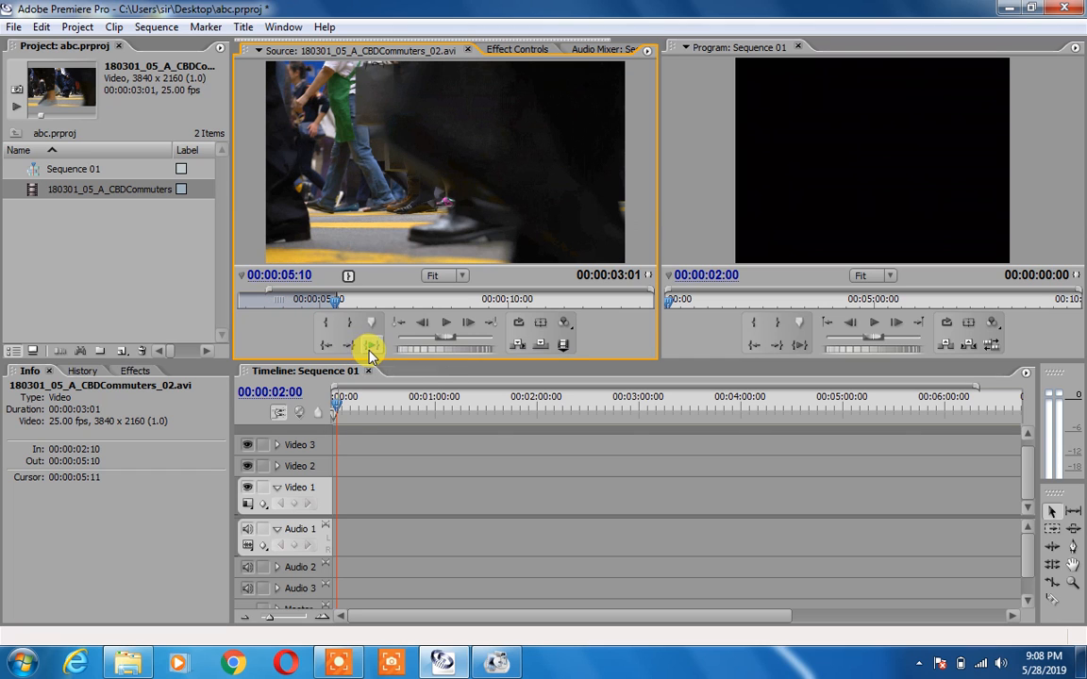
pyautogui.click(371, 348)
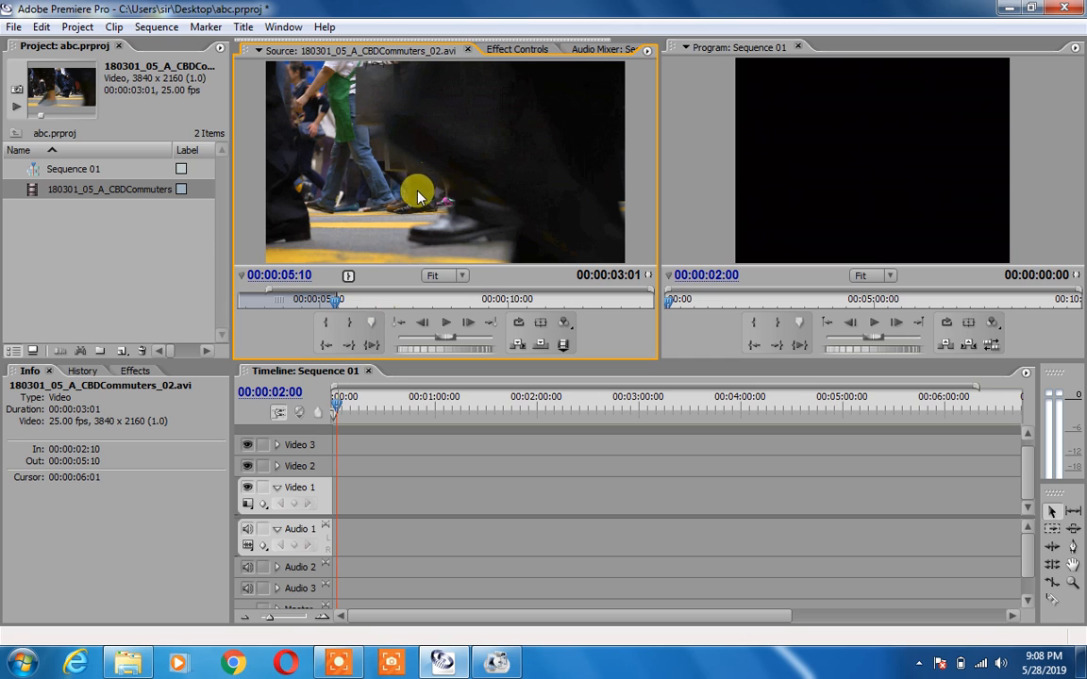
# Step: Play, jog and scrub the source clip around the marked range, finishing at 00:00:02:10
pyautogui.click(445, 321)
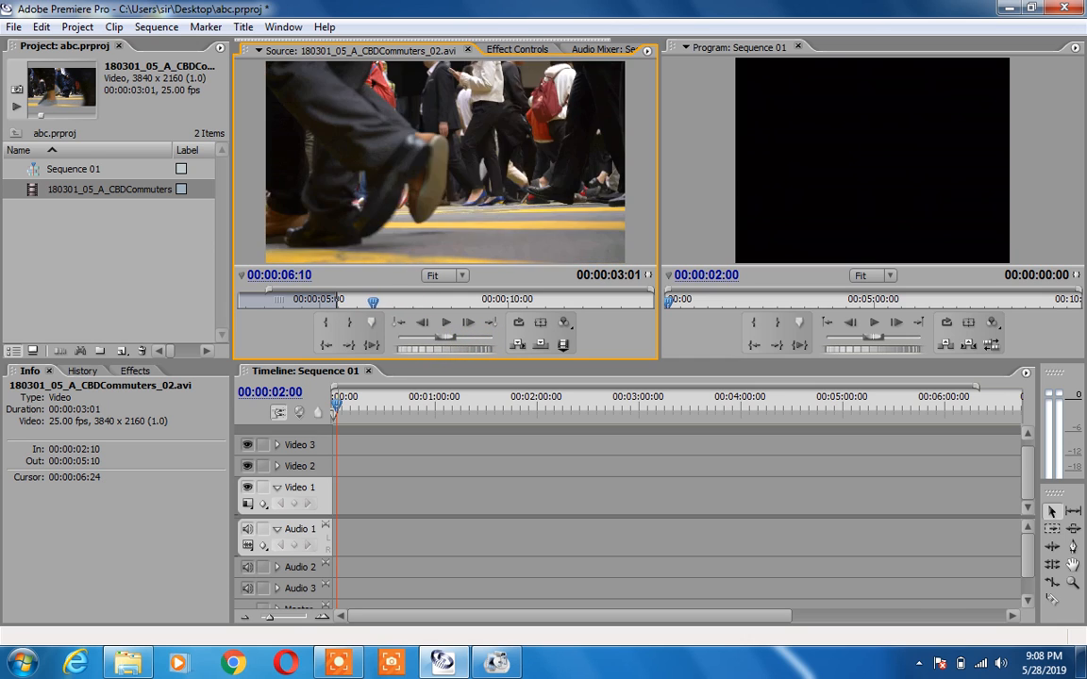
pyautogui.moveTo(451, 349); pyautogui.dragTo(445, 350)
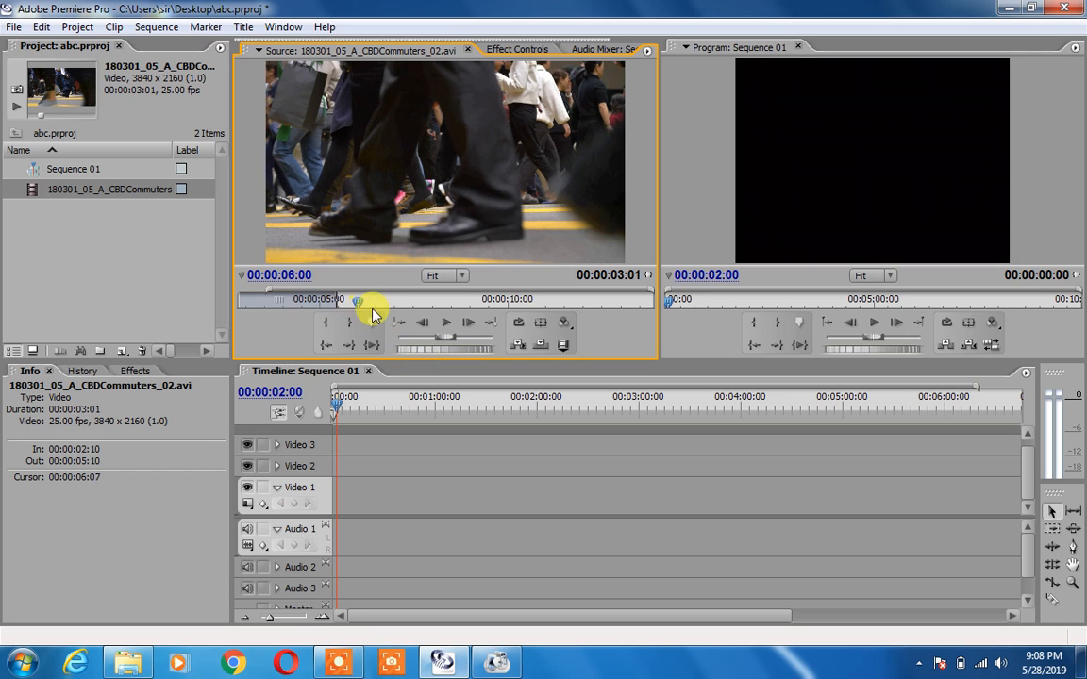
pyautogui.moveTo(358, 307); pyautogui.dragTo(223, 308)
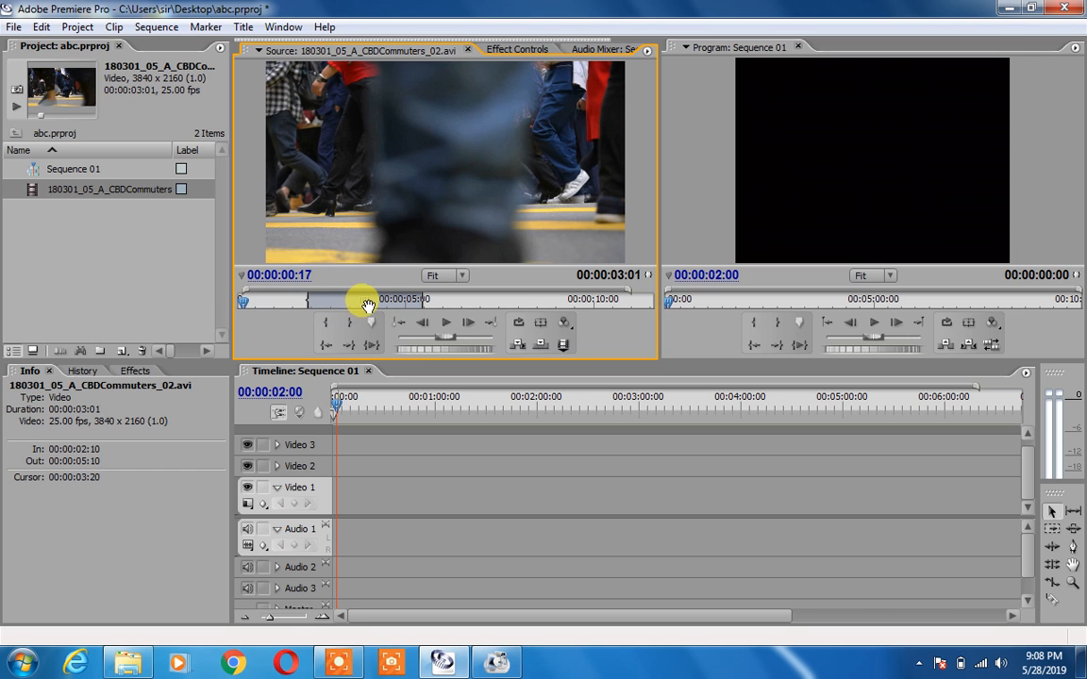
pyautogui.click(362, 300)
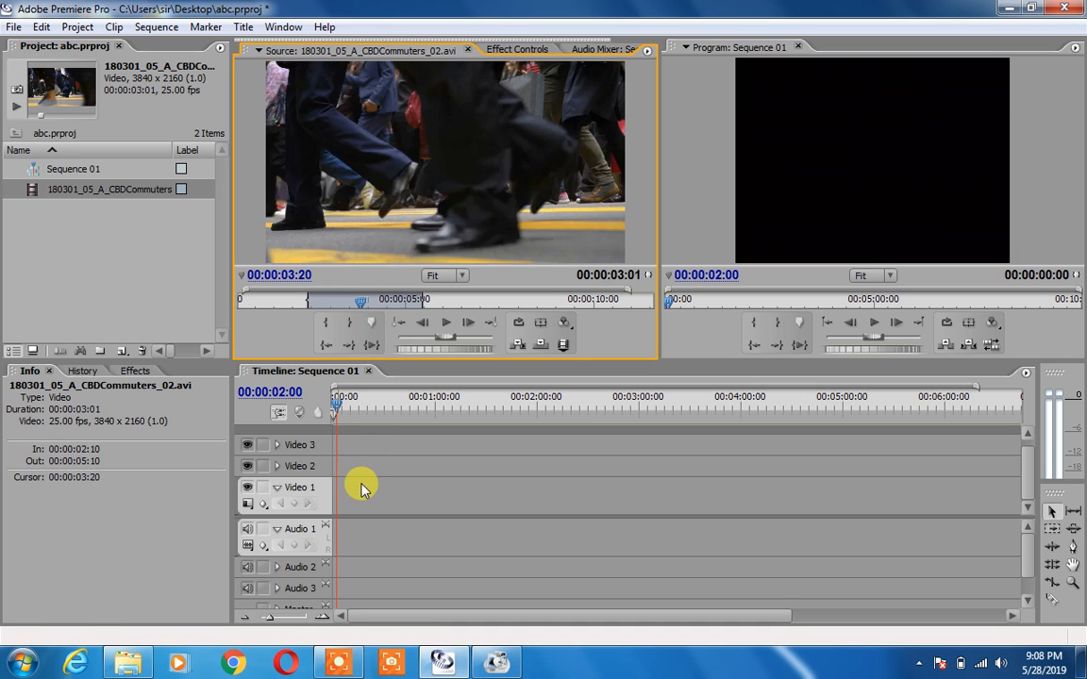
pyautogui.click(380, 300)
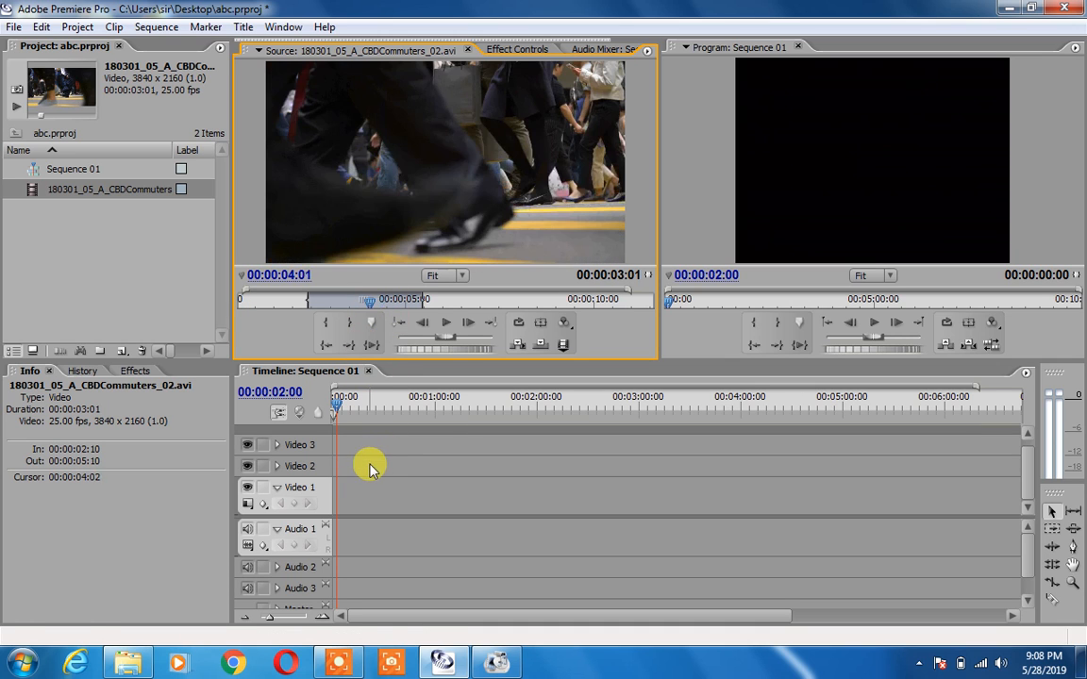
pyautogui.click(370, 300)
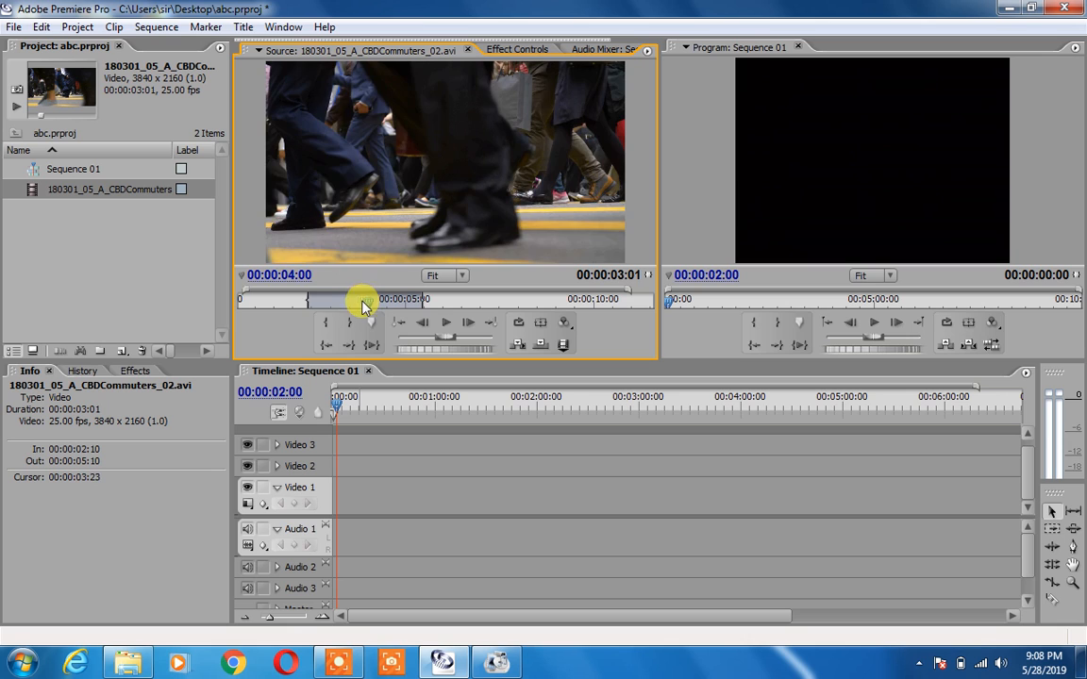
pyautogui.click(313, 302)
# Step: Insert the marked In-to-Out range into Sequence 01 and move it to the start of Video 1
pyautogui.click(517, 349)
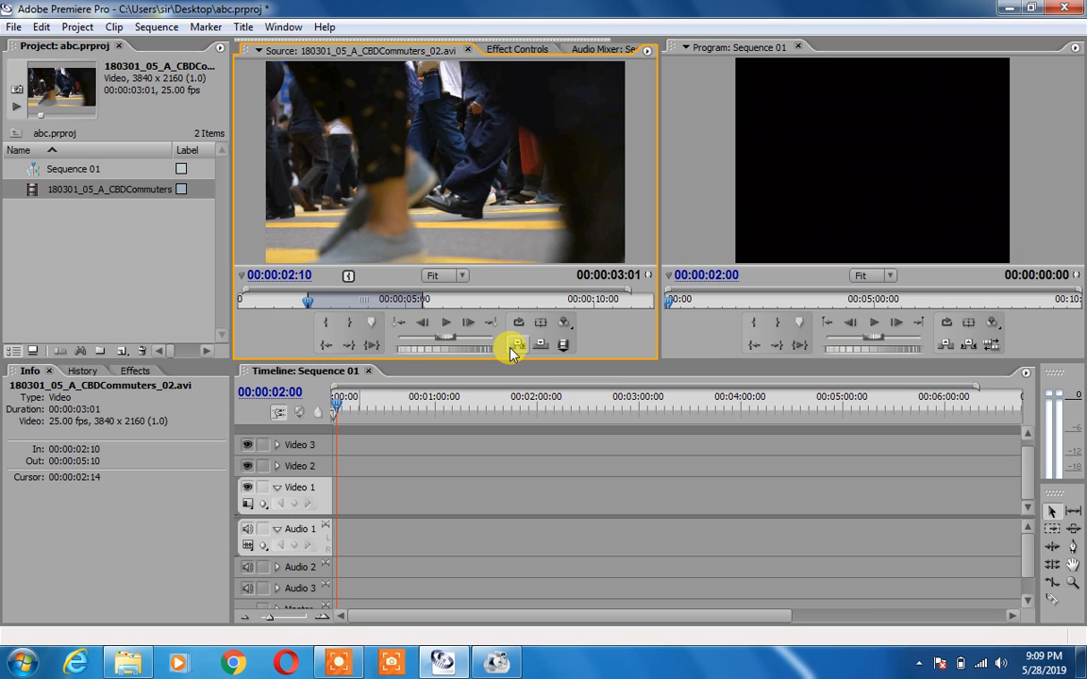
pyautogui.click(511, 347)
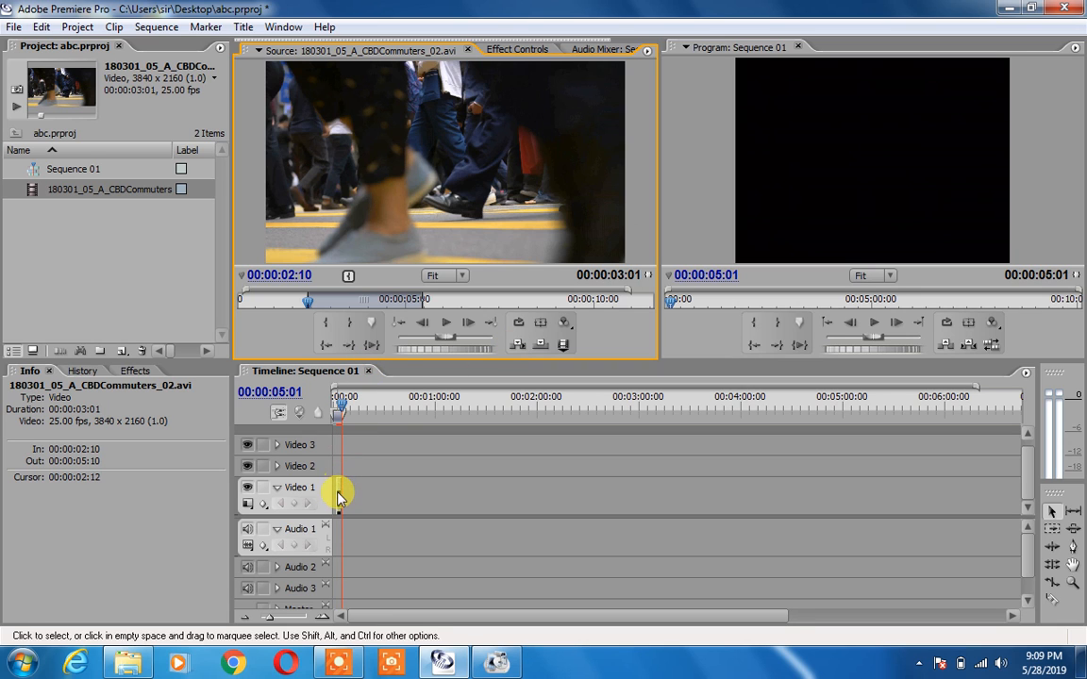
pyautogui.moveTo(339, 498); pyautogui.dragTo(335, 493)
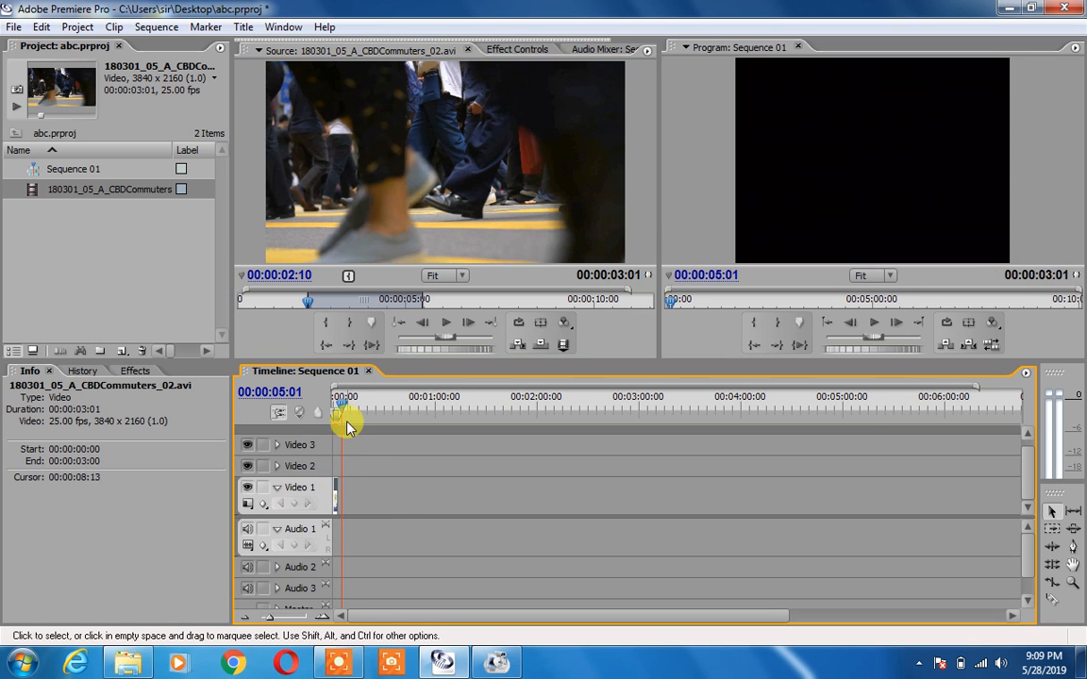
# Step: Return the sequence playhead to the start and play the trimmed clip in the Program monitor
pyautogui.moveTo(345, 405); pyautogui.dragTo(332, 404)
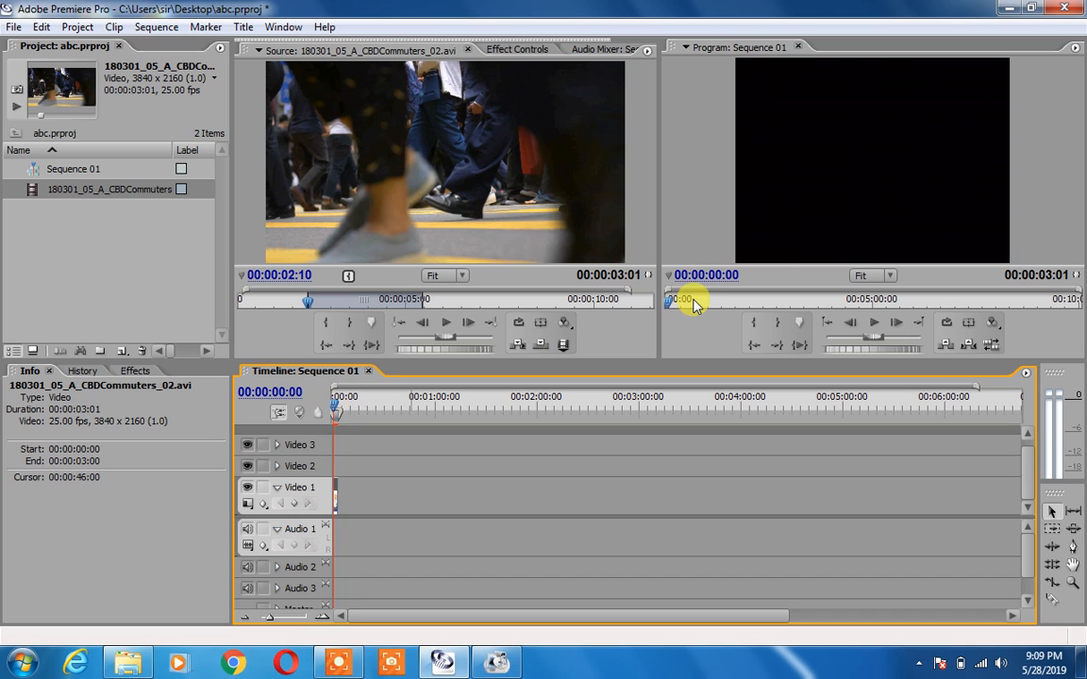
pyautogui.click(870, 323)
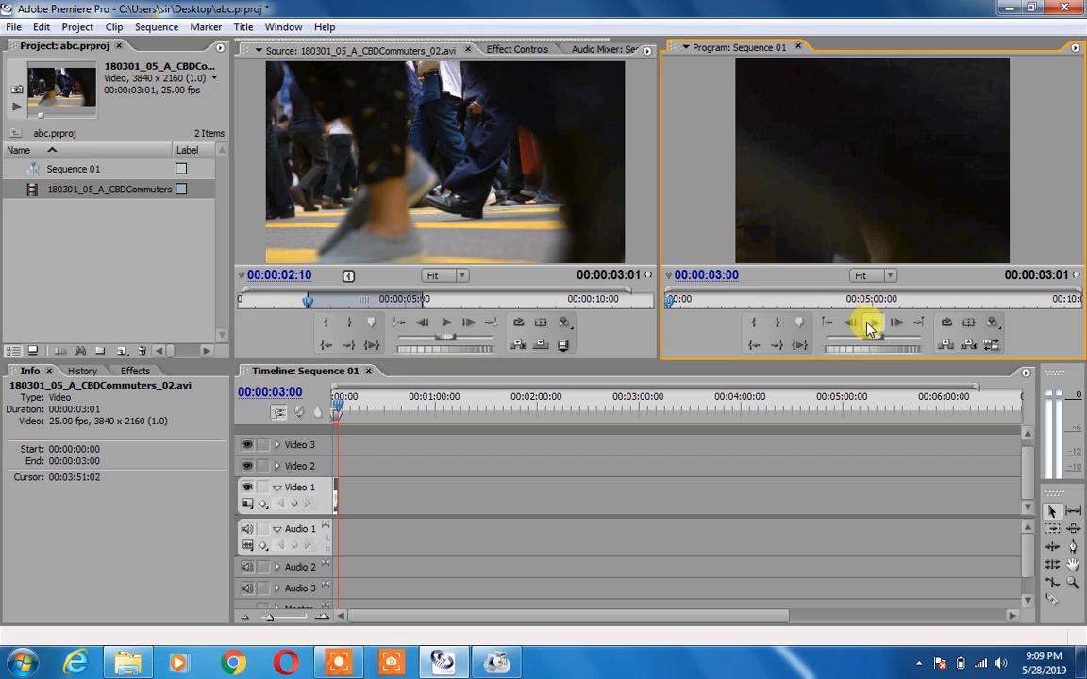
pyautogui.click(870, 327)
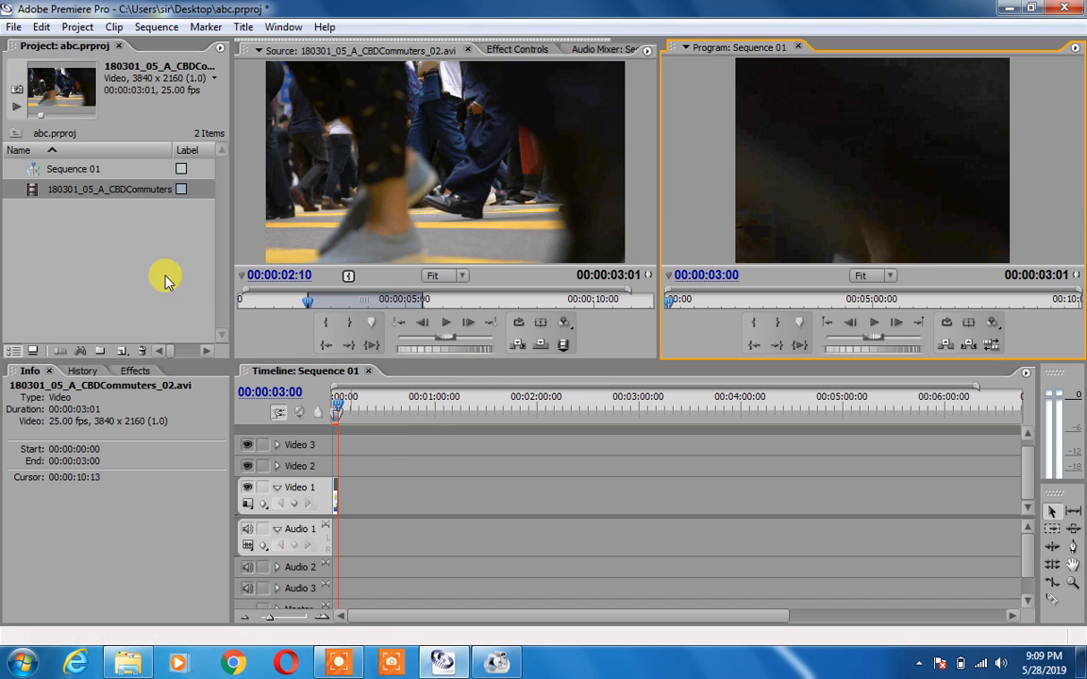
# Step: Import Chrysanthemum.jpg from the Pictures library into the project
pyautogui.rightClick(85, 248)
pyautogui.click(157, 315)
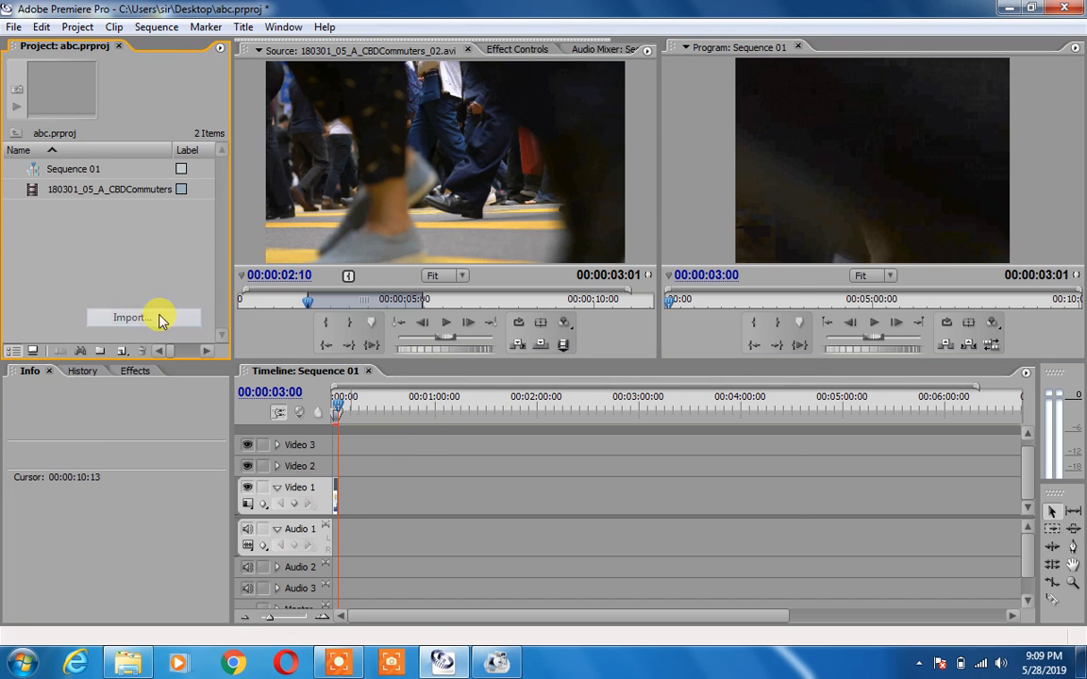
pyautogui.doubleClick(420, 209)
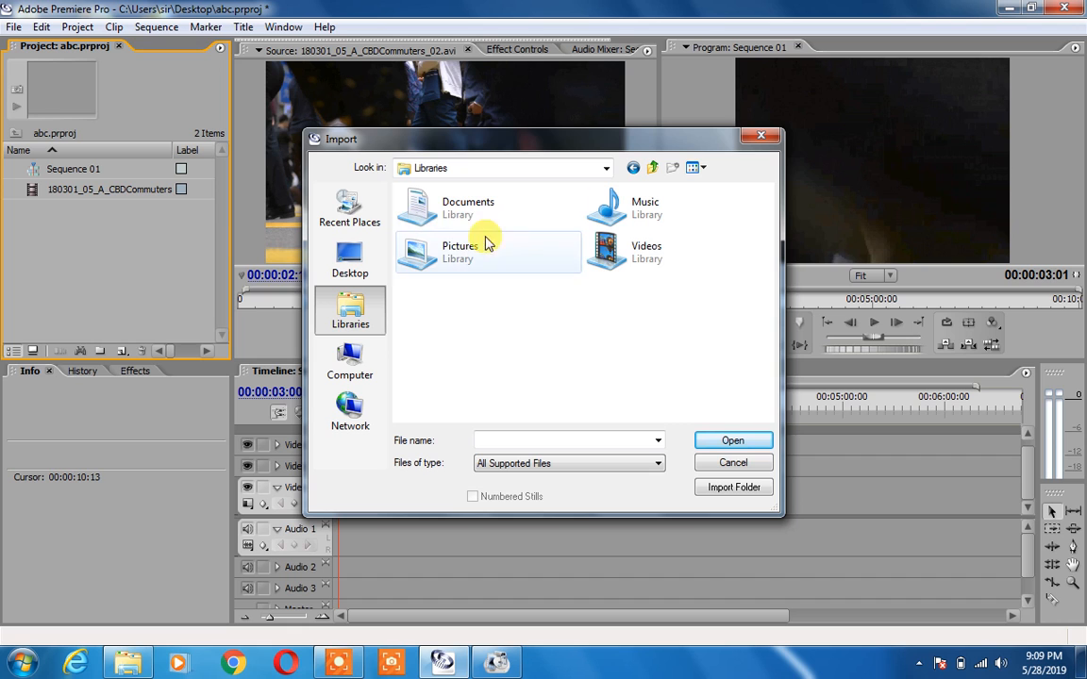
pyautogui.doubleClick(491, 261)
pyautogui.doubleClick(434, 250)
pyautogui.doubleClick(443, 257)
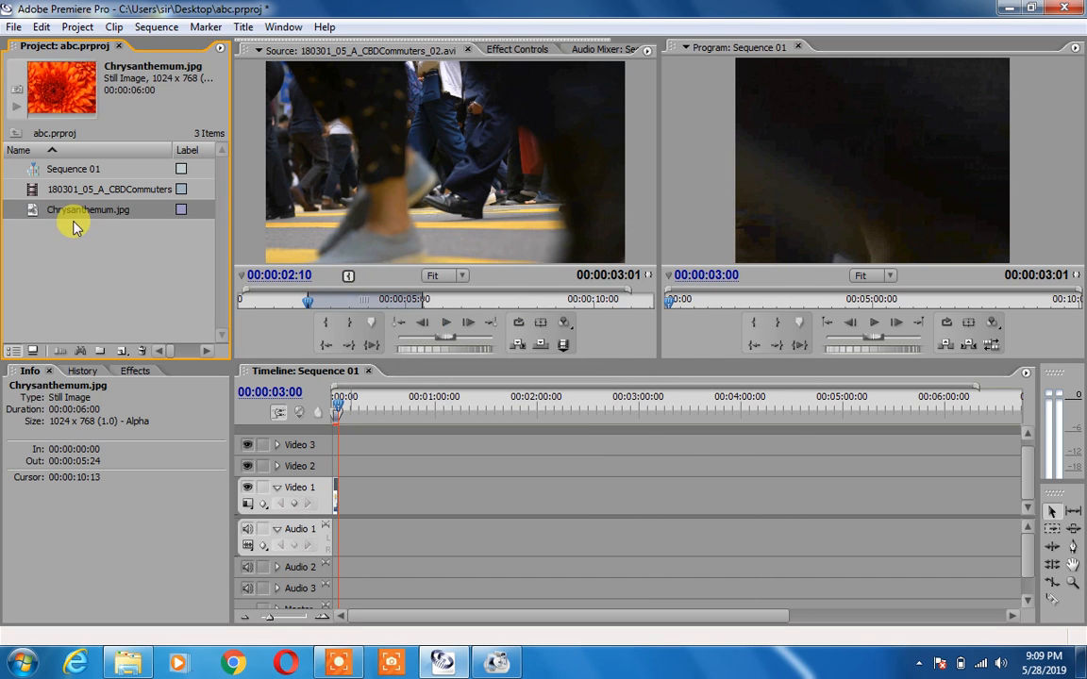
# Step: Place Chrysanthemum.jpg directly after the trimmed clip on Video 1 and play the sequence from the start
pyautogui.moveTo(78, 217); pyautogui.dragTo(341, 494)
pyautogui.moveTo(356, 412); pyautogui.dragTo(335, 416)
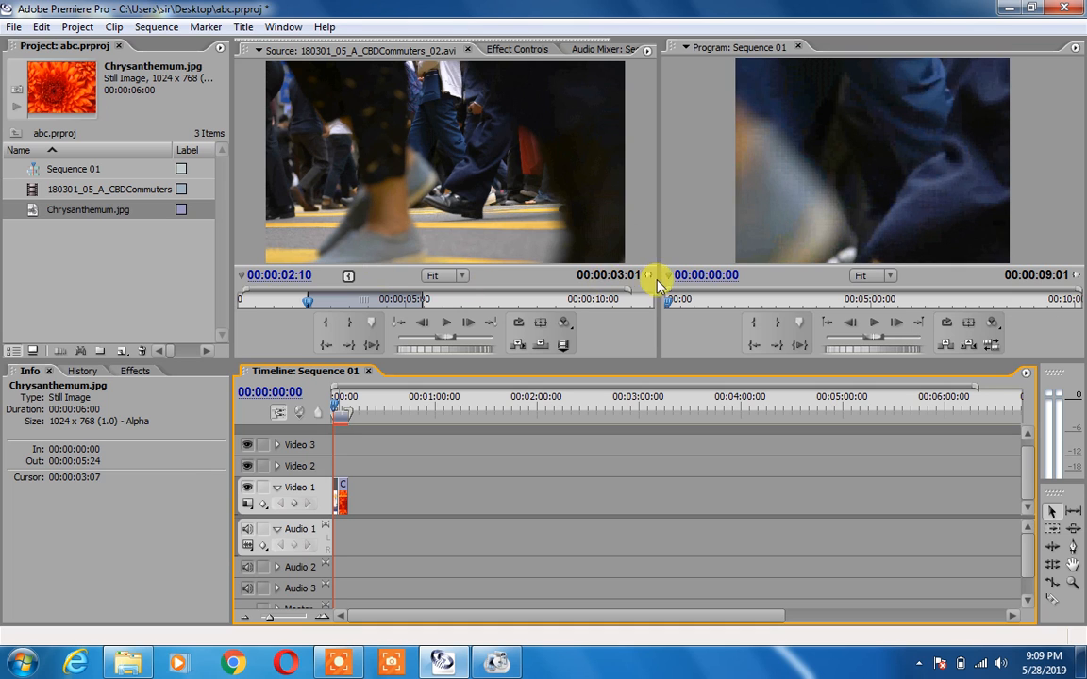
pyautogui.click(873, 323)
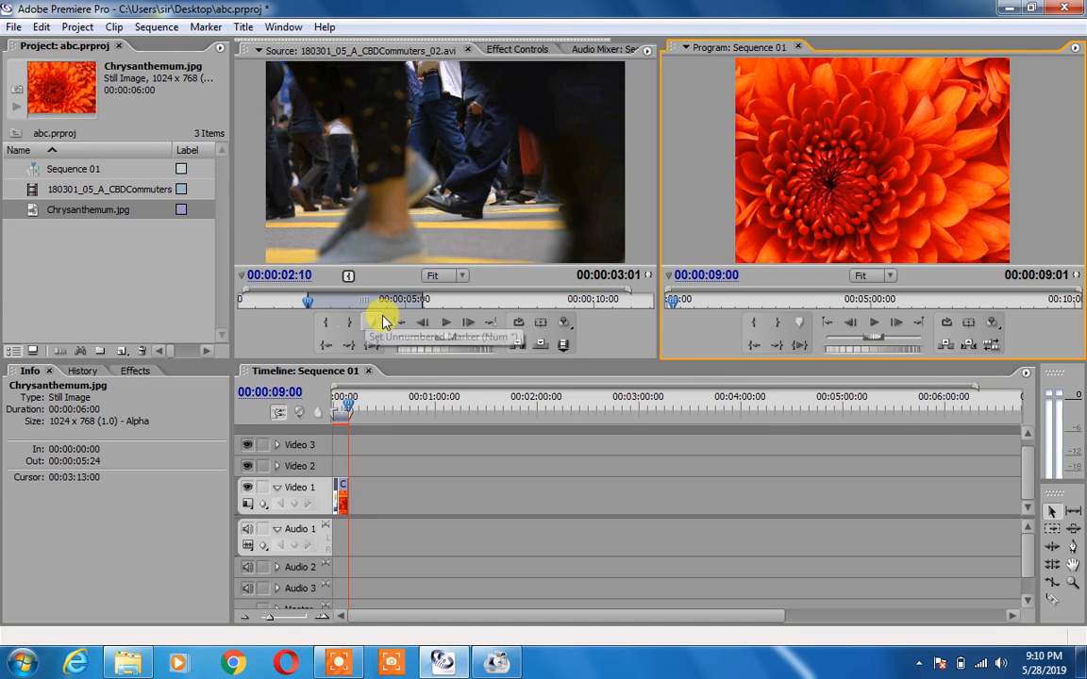
# Step: Mark the source clip's In point at 00:00:07:18 and Out point at 00:00:11:02, and insert that range after Chrysanthemum.jpg on Video 1
pyautogui.moveTo(312, 309); pyautogui.dragTo(510, 309)
pyautogui.click(326, 324)
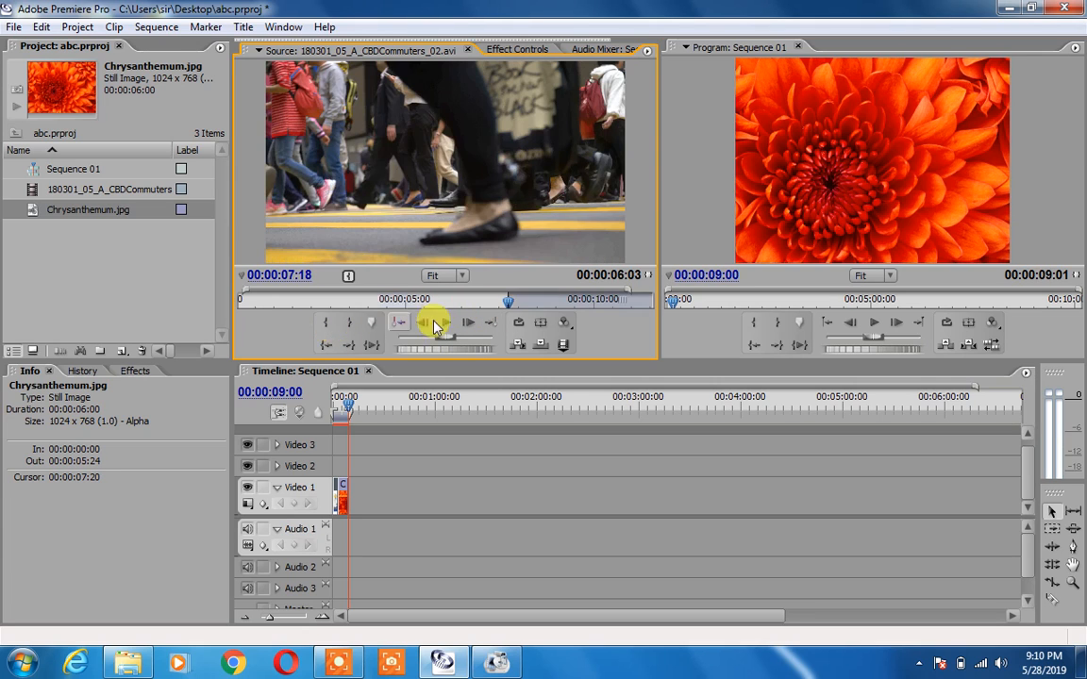
pyautogui.moveTo(507, 311); pyautogui.dragTo(631, 307)
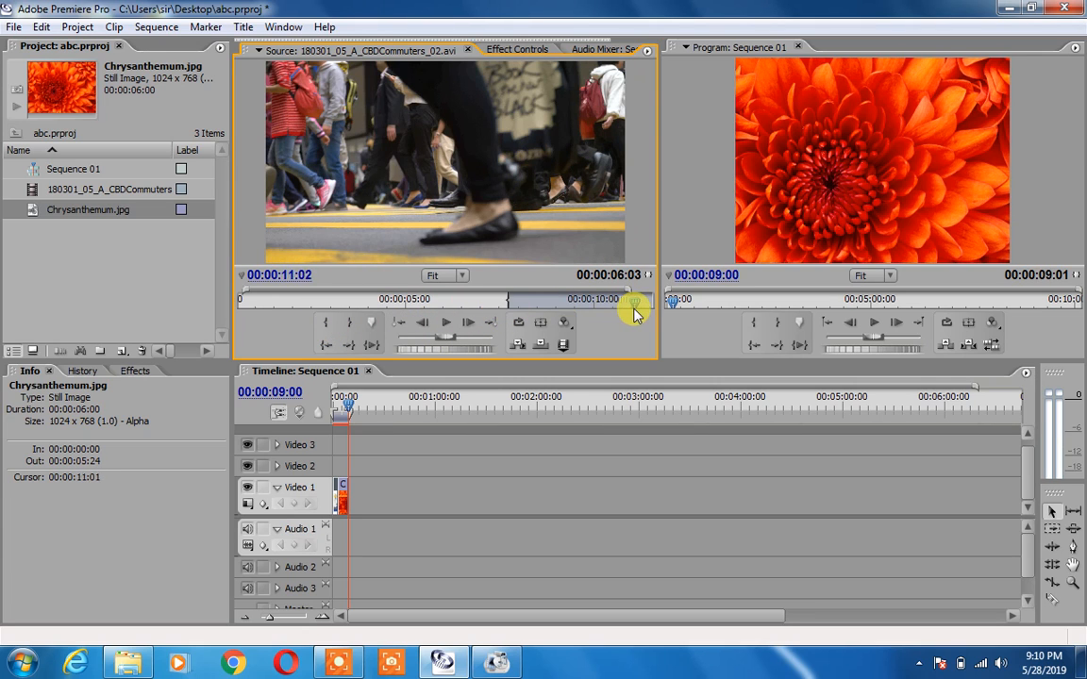
pyautogui.click(351, 323)
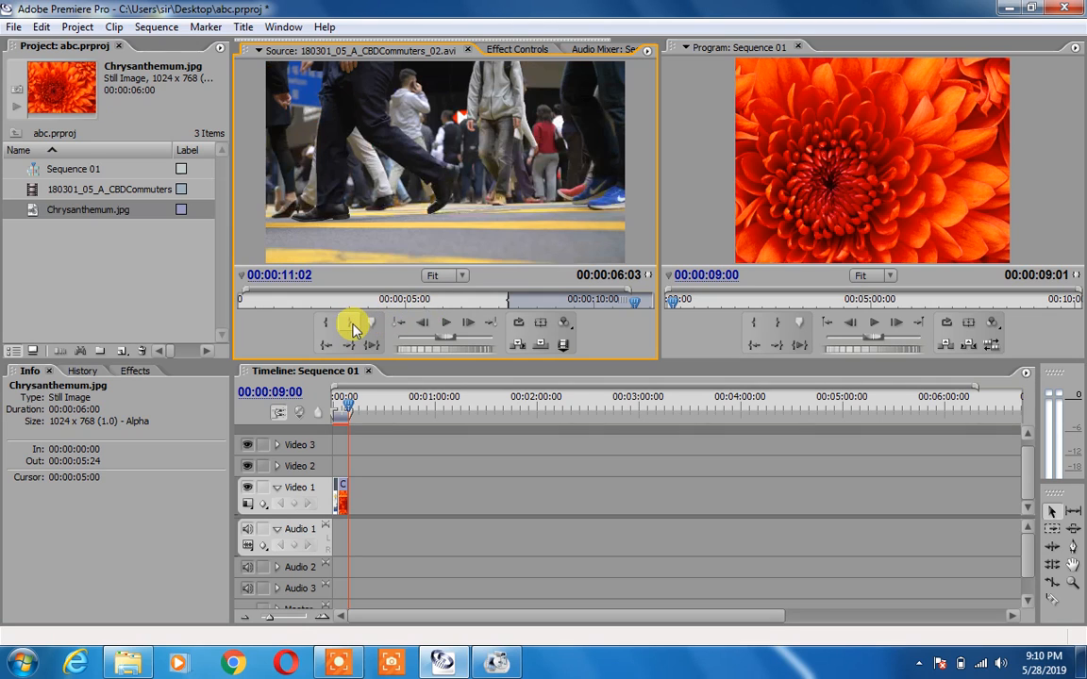
pyautogui.click(525, 348)
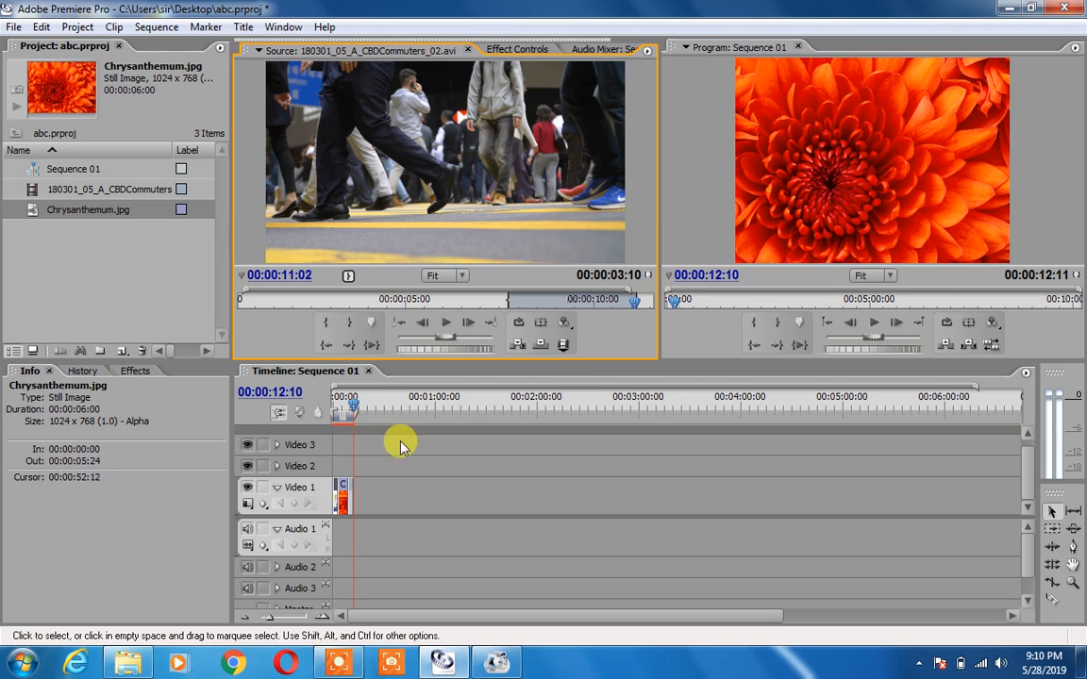
# Step: Play Sequence 01 from the start to check the three clips in the Program monitor
pyautogui.moveTo(354, 407); pyautogui.dragTo(324, 407)
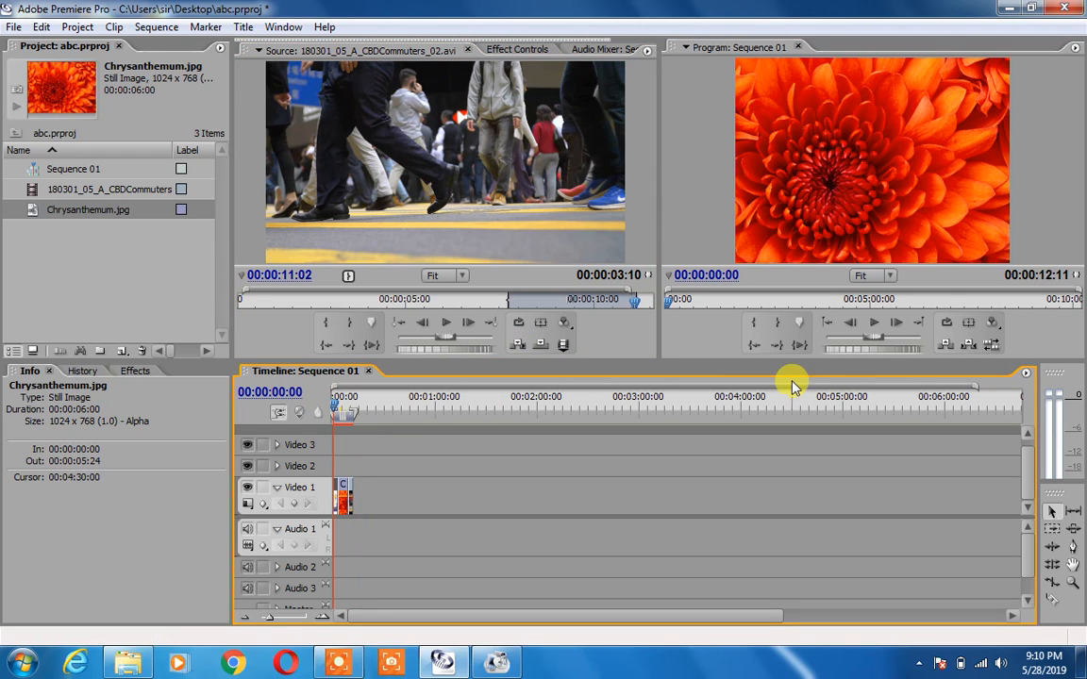
pyautogui.click(873, 327)
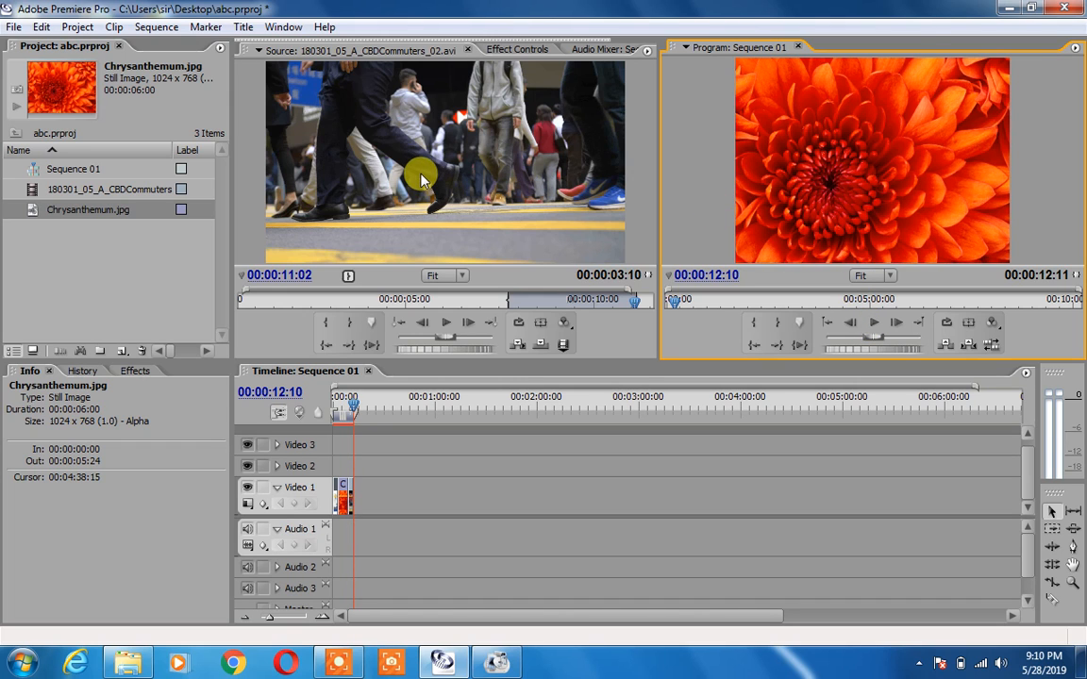
pyautogui.click(800, 195)
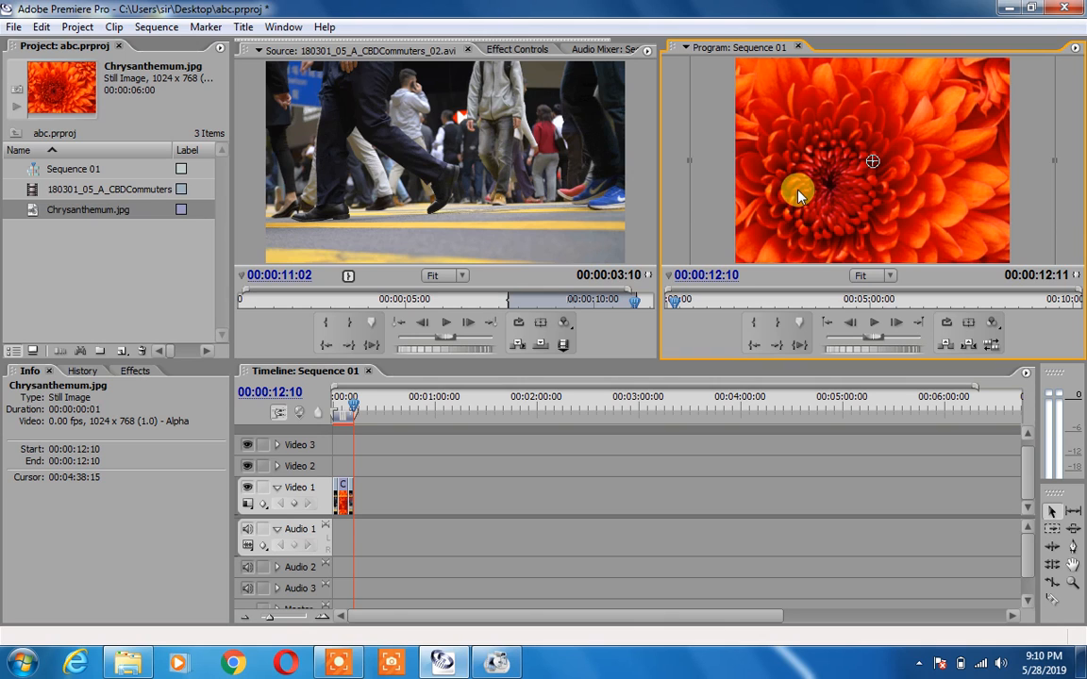
# Step: Set the Program monitor zoom to 25% and scale the first Video 1 clip down to the frame width
pyautogui.moveTo(354, 406); pyautogui.dragTo(332, 412)
pyautogui.click(341, 492)
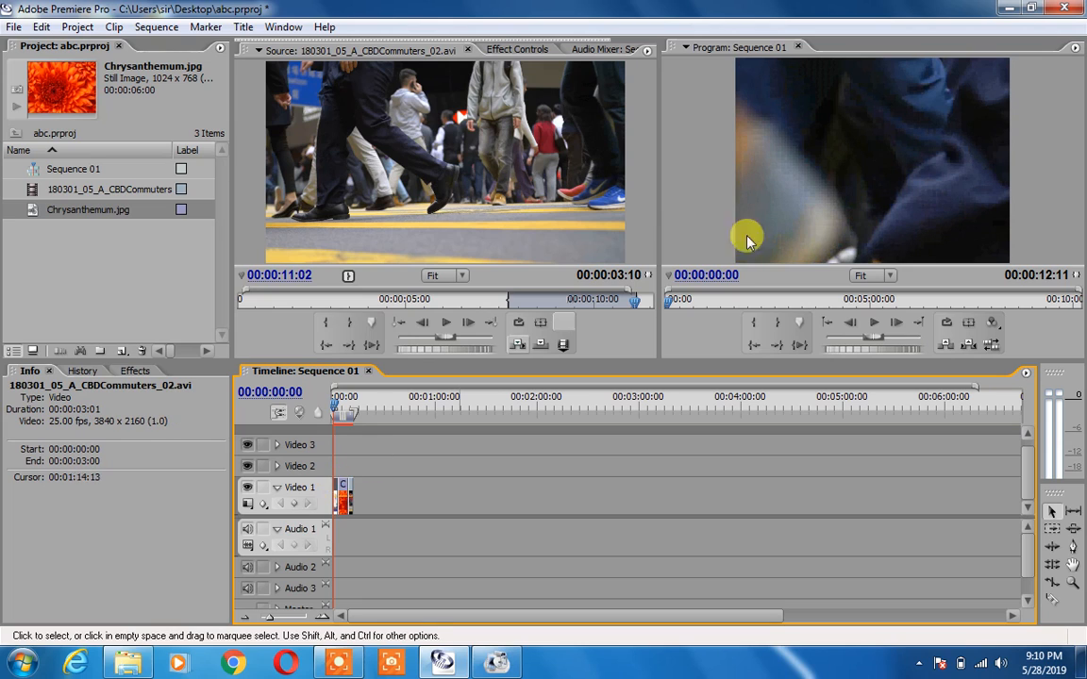
pyautogui.click(881, 208)
pyautogui.moveTo(817, 123); pyautogui.dragTo(788, 119)
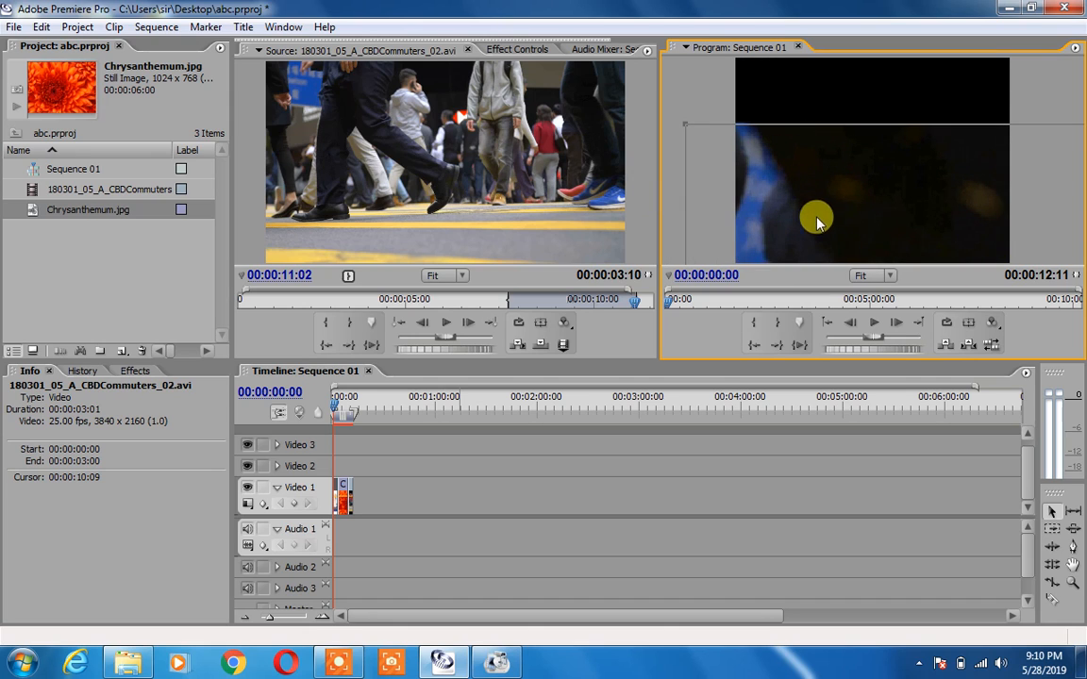
pyautogui.click(888, 275)
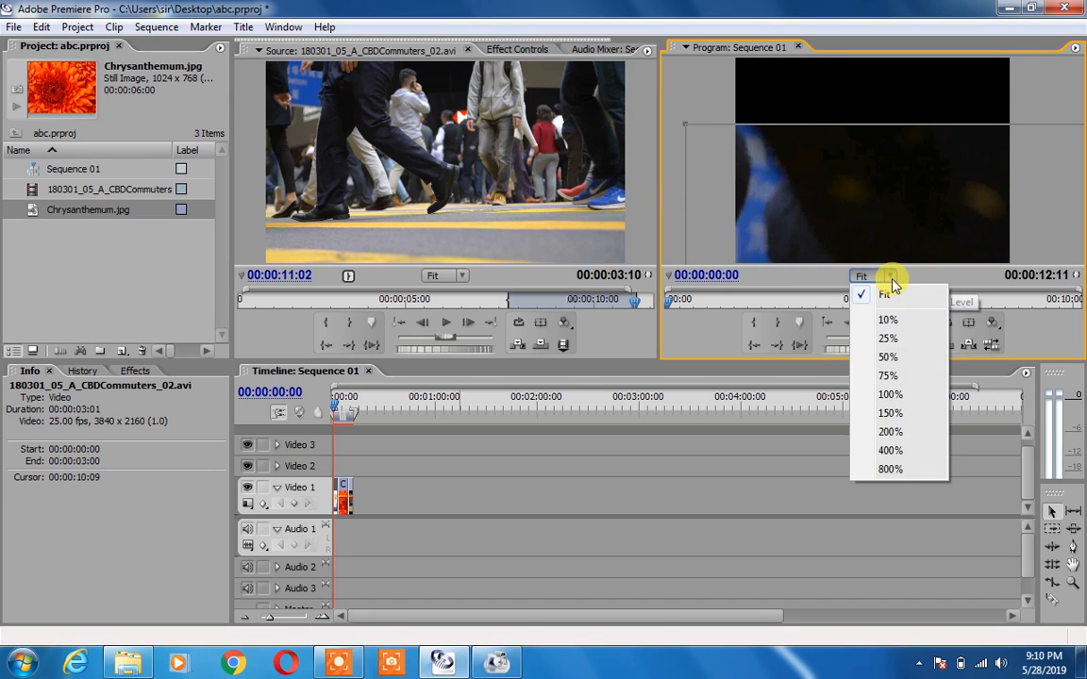
pyautogui.click(891, 341)
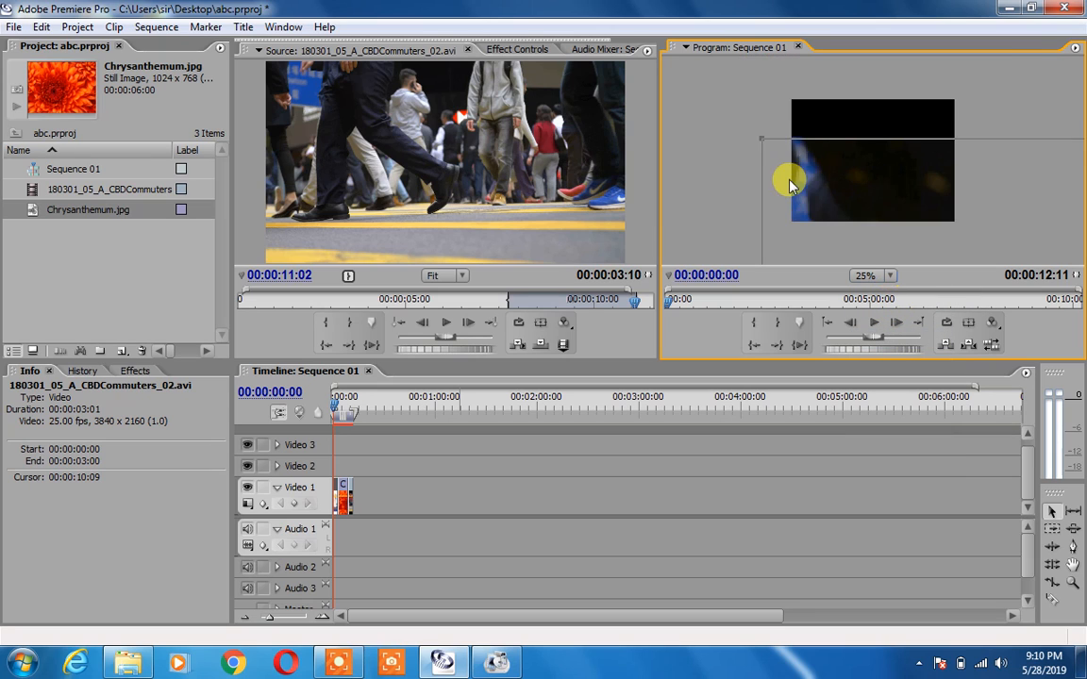
pyautogui.moveTo(751, 130); pyautogui.dragTo(922, 201)
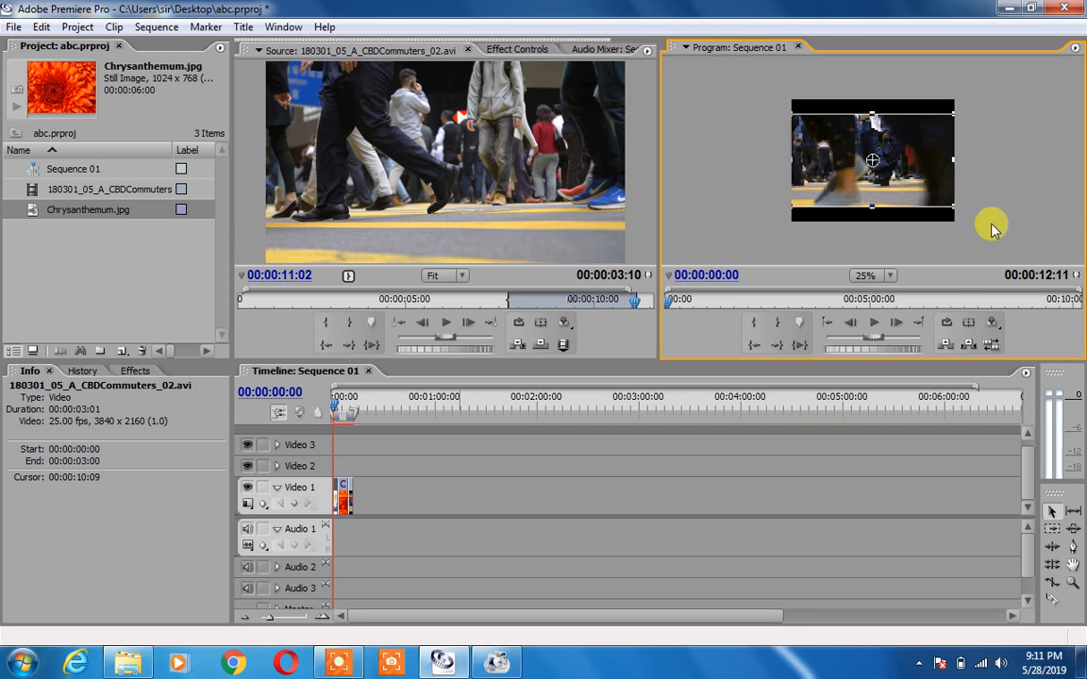
# Step: Return the Program monitor zoom to Fit and shrink the first clip slightly so its edges sit just inside the frame
pyautogui.click(891, 275)
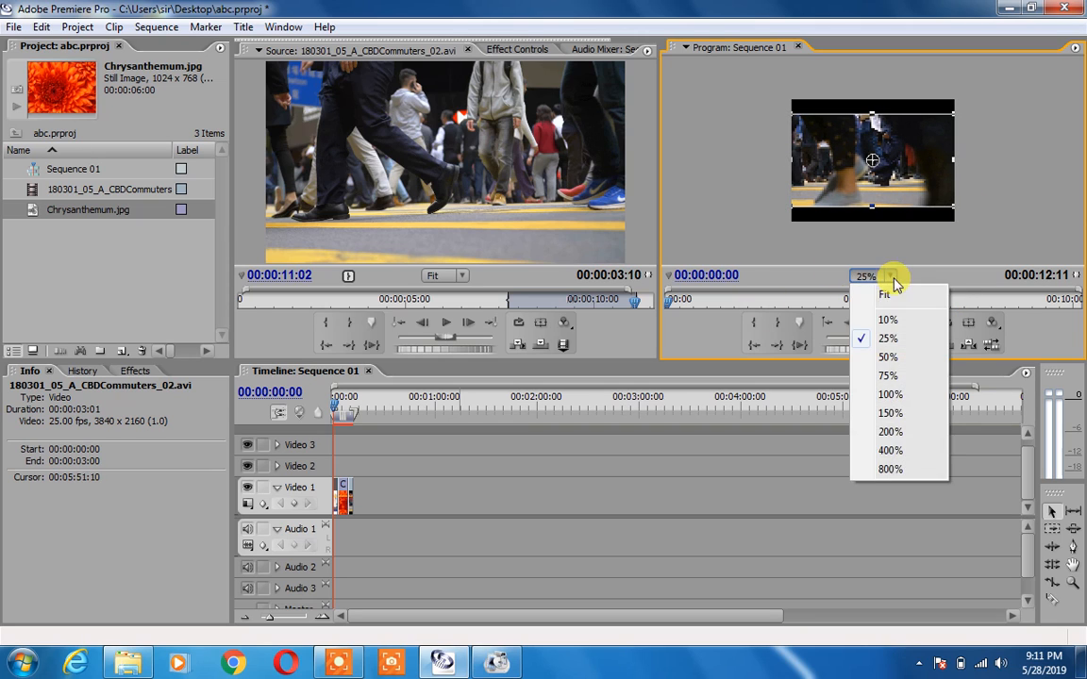
pyautogui.click(888, 296)
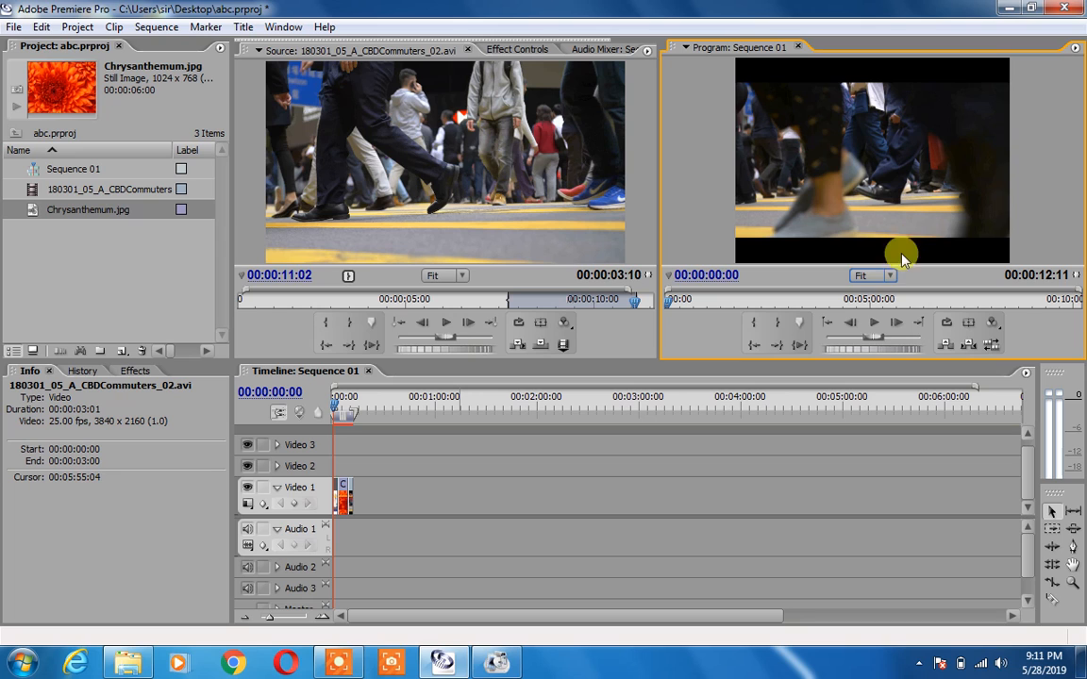
pyautogui.click(348, 493)
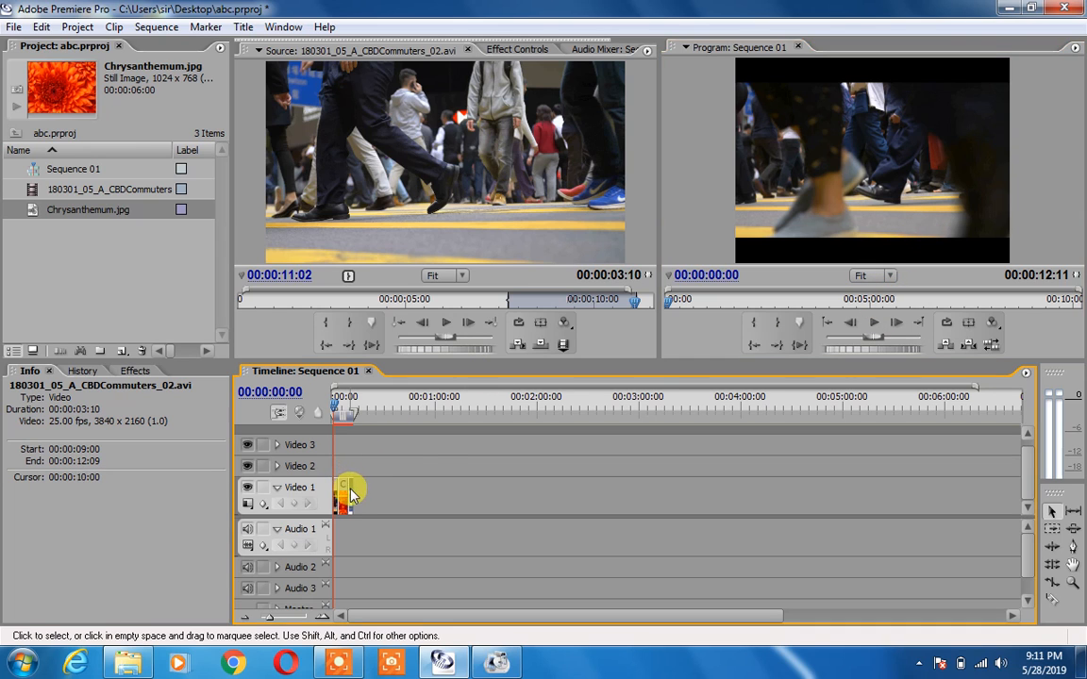
pyautogui.click(342, 491)
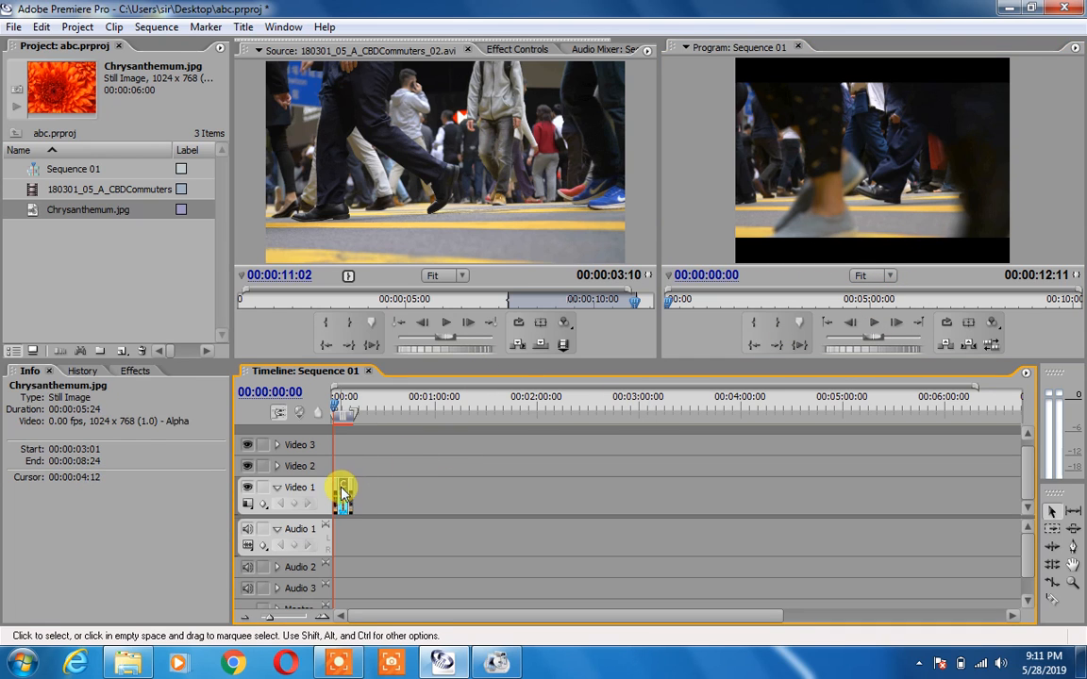
pyautogui.click(786, 125)
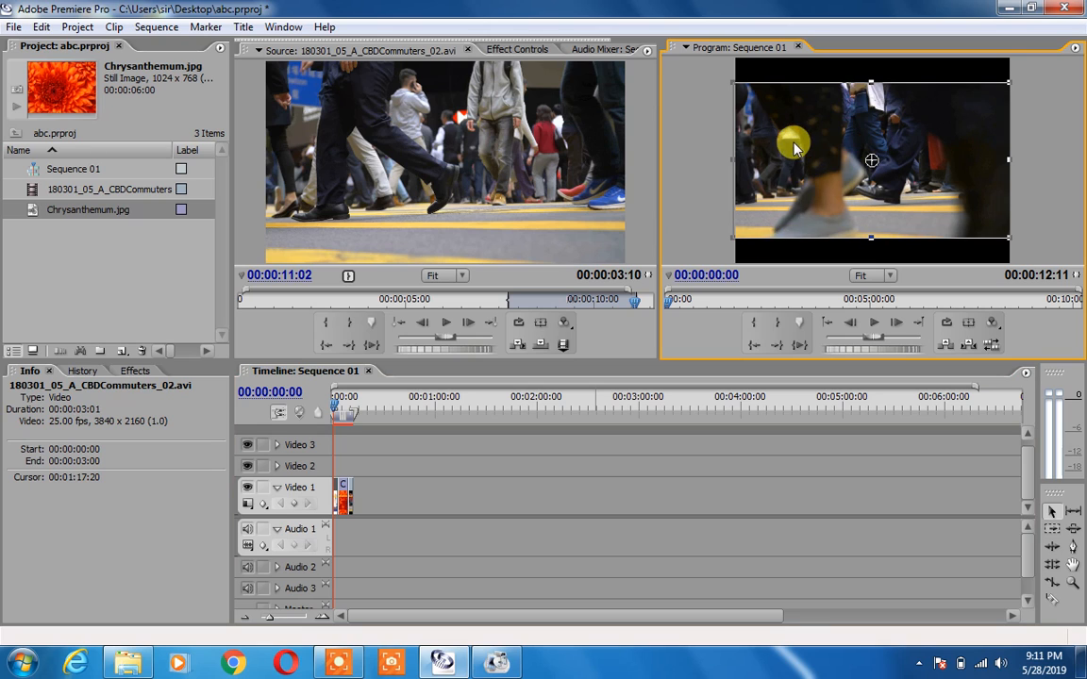
pyautogui.moveTo(729, 80); pyautogui.dragTo(736, 83)
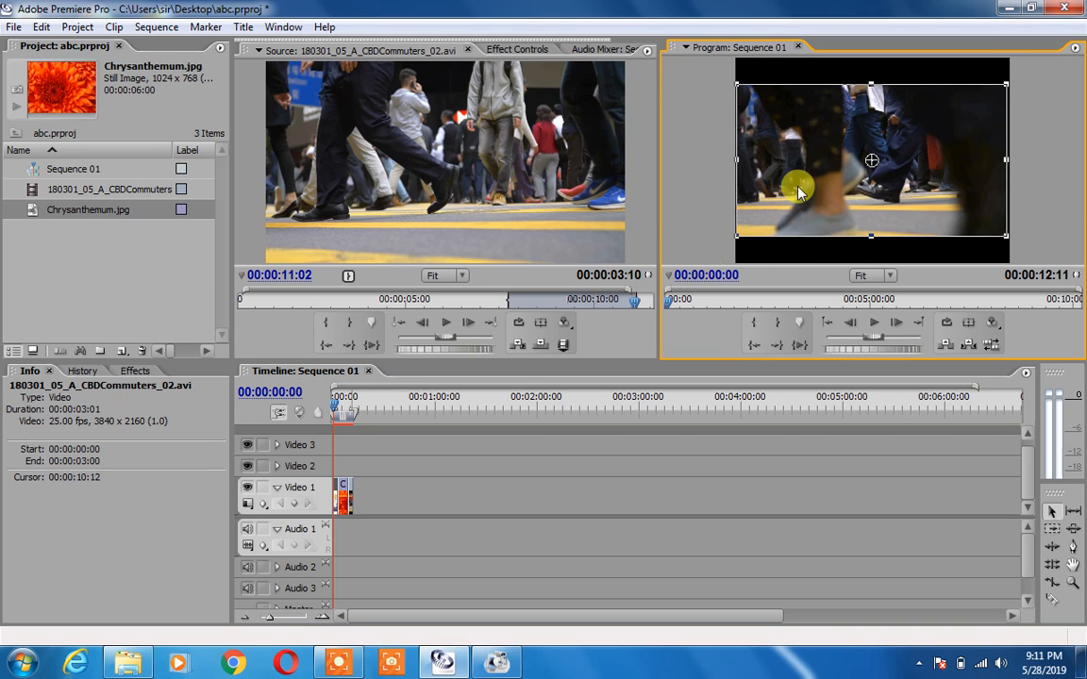
# Step: Scale the last Video 1 clip down to about the frame width using a 10% Program monitor zoom, then restore Fit
pyautogui.click(339, 412)
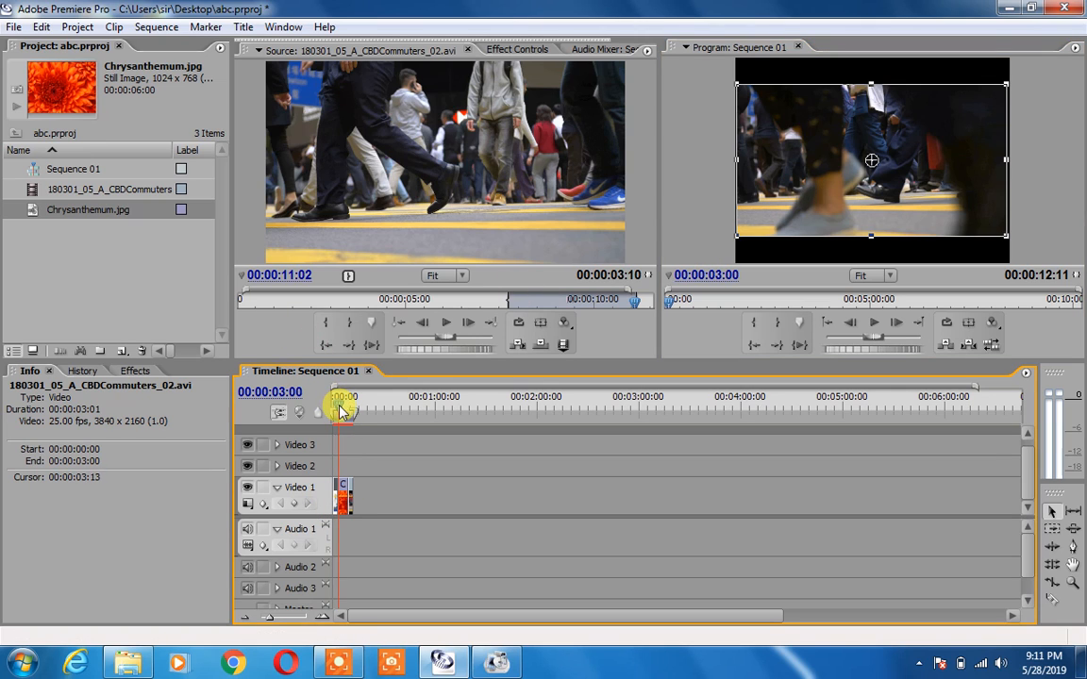
pyautogui.moveTo(342, 411); pyautogui.dragTo(356, 413)
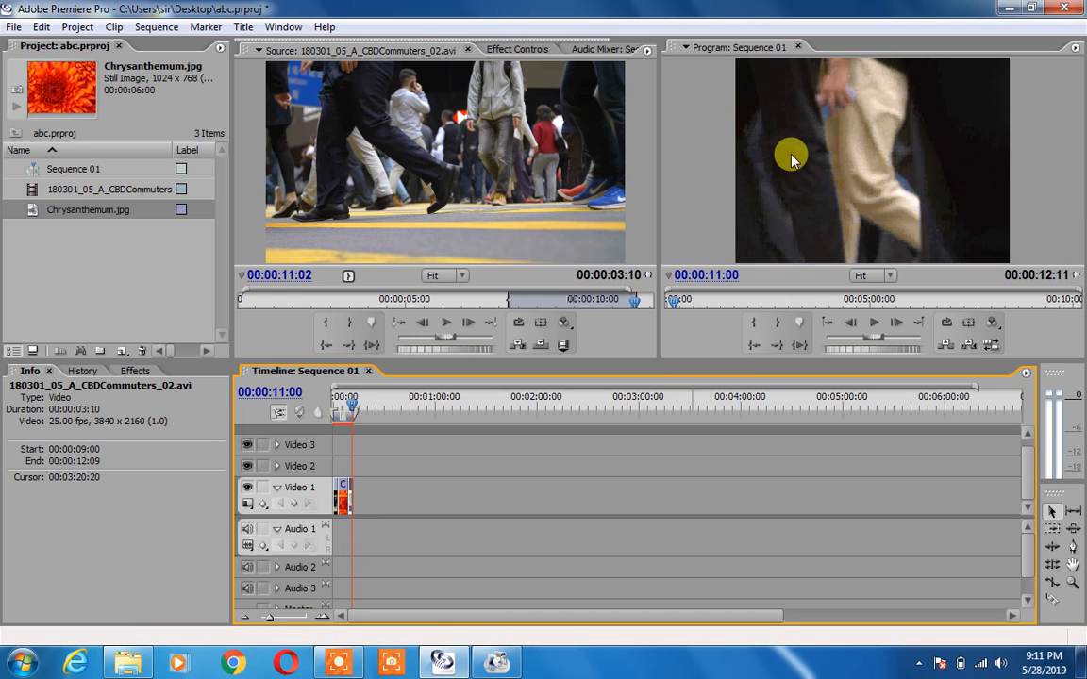
pyautogui.click(772, 123)
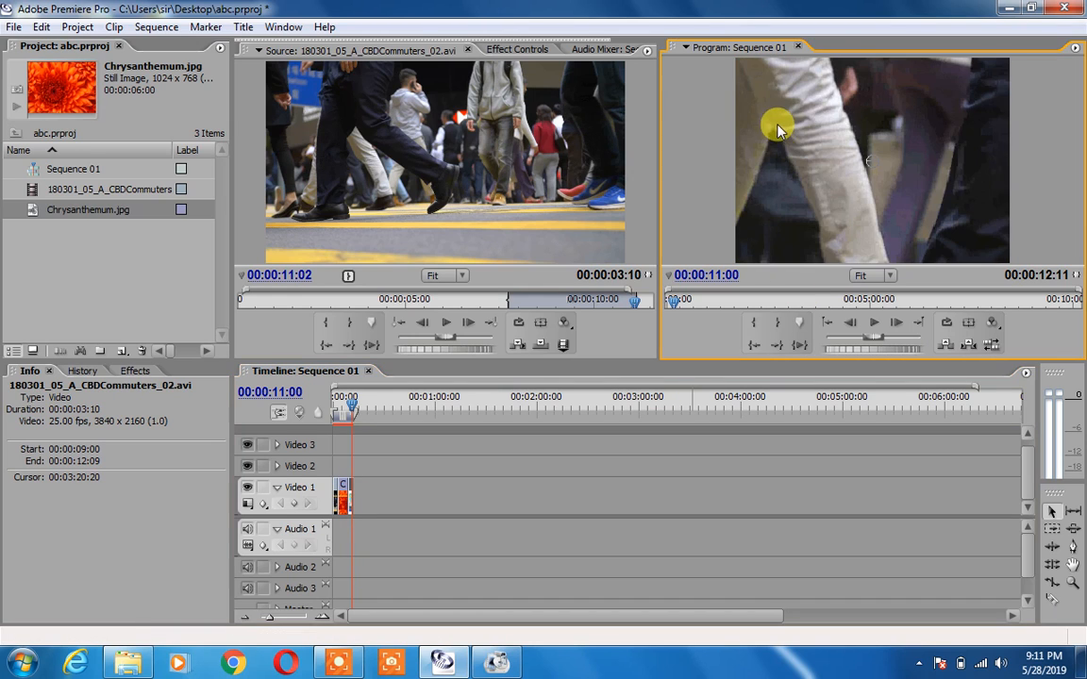
pyautogui.click(887, 274)
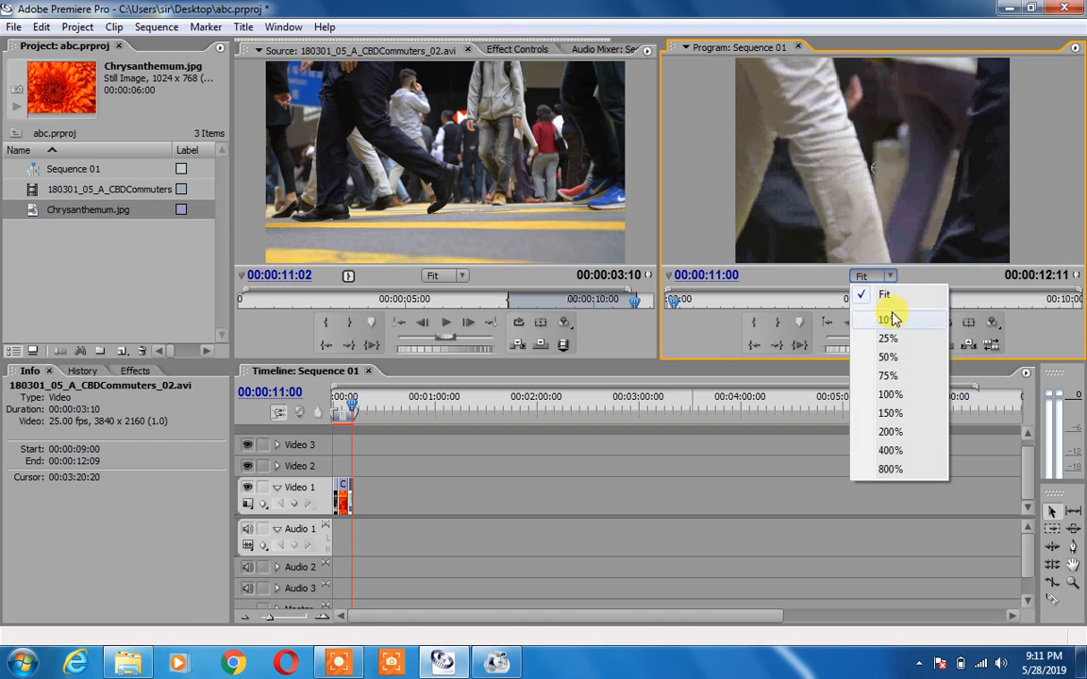
pyautogui.click(890, 312)
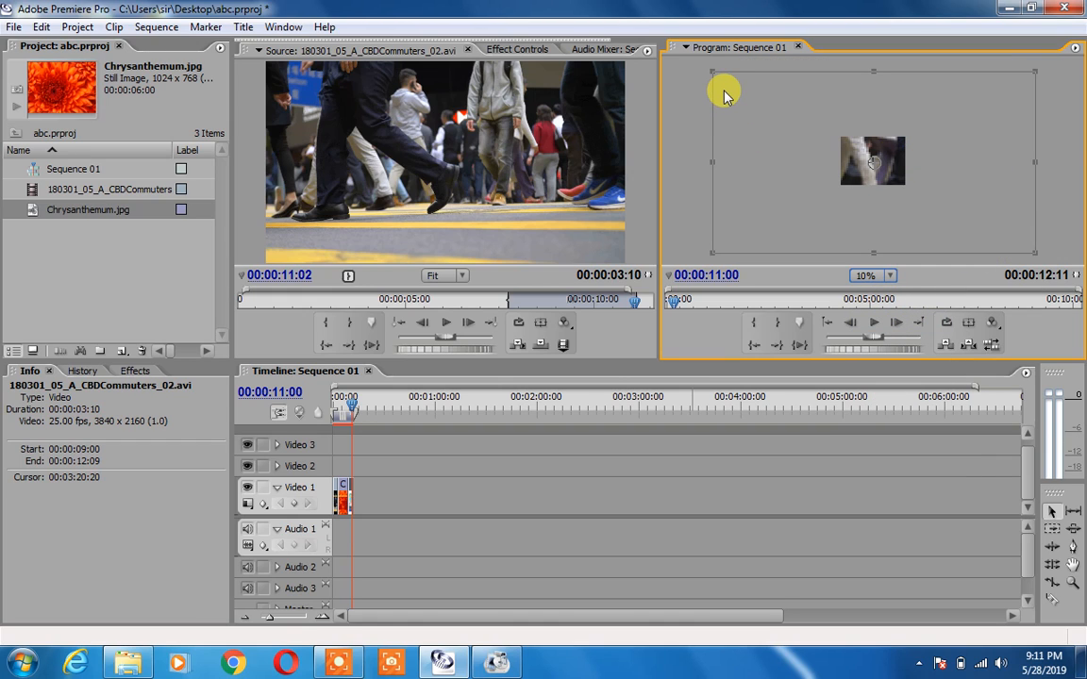
pyautogui.moveTo(713, 71); pyautogui.dragTo(846, 131)
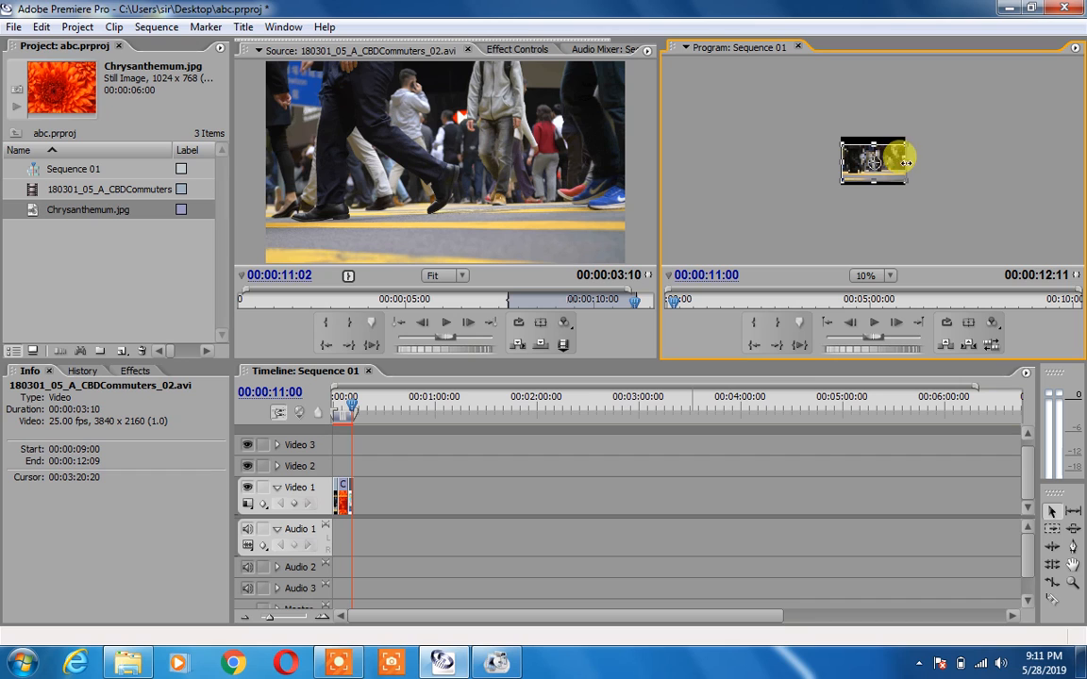
pyautogui.click(891, 277)
pyautogui.click(892, 296)
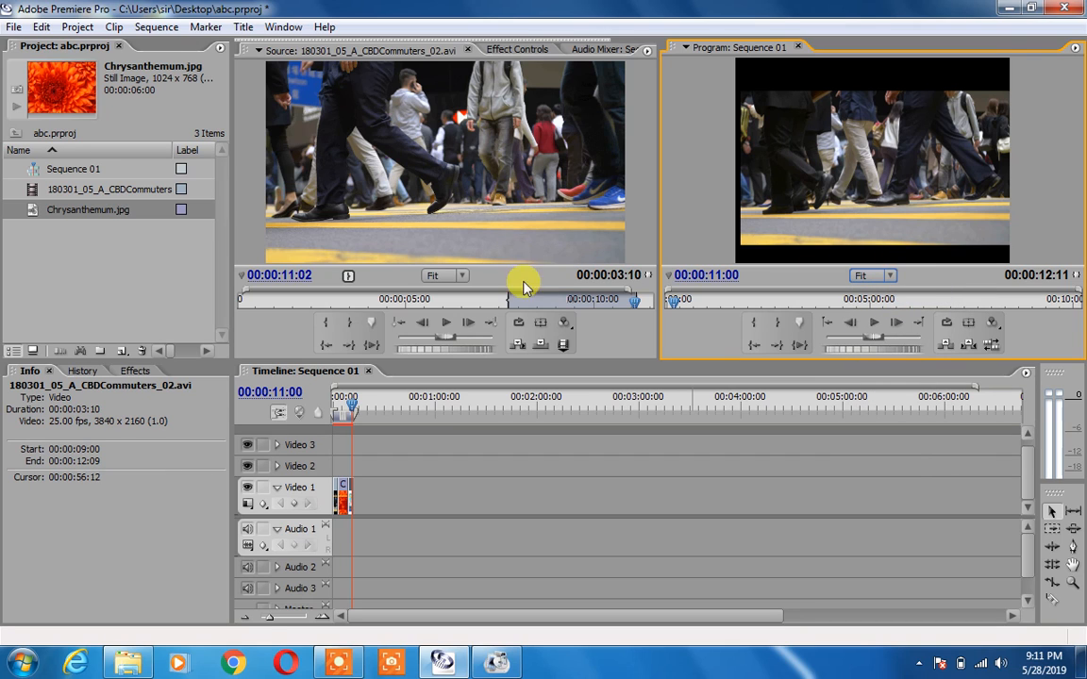
# Step: Play the resized last clip to its end and replay the whole sequence from the start
pyautogui.press('space')
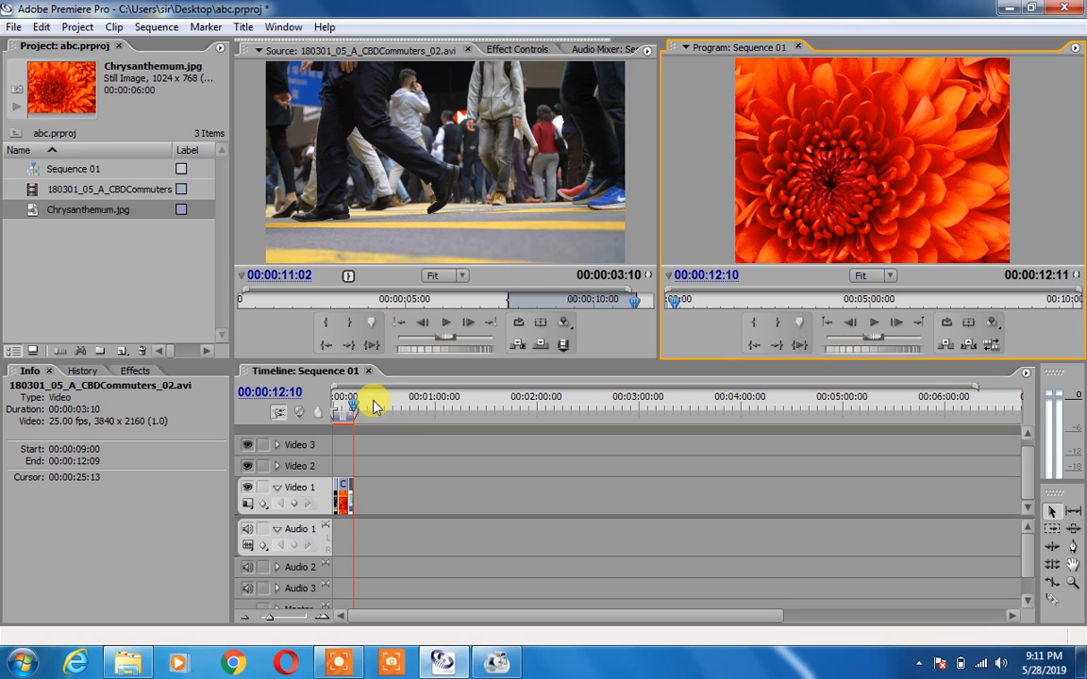
pyautogui.moveTo(361, 408); pyautogui.dragTo(334, 410)
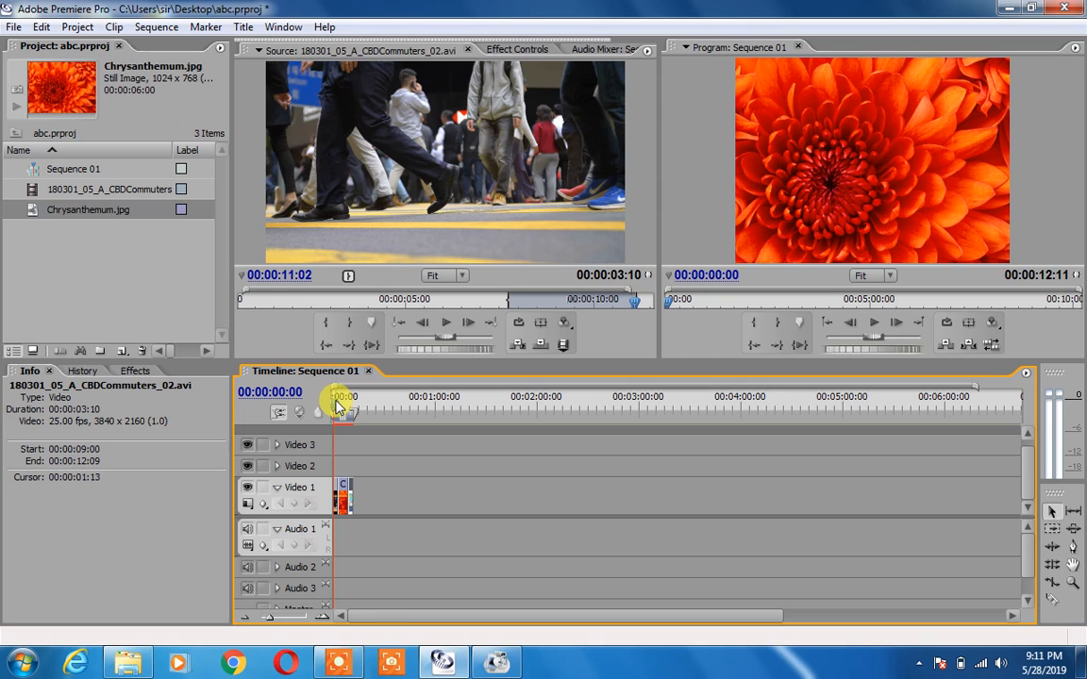
pyautogui.click(875, 323)
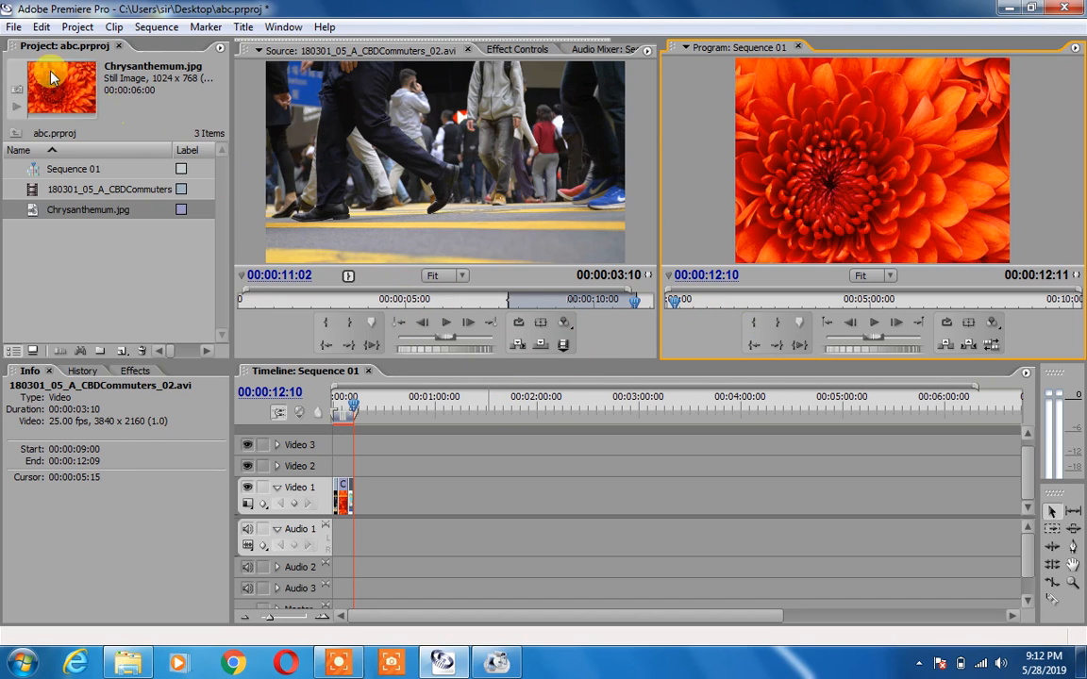
# Step: Export the entire sequence as a movie named Sequence 01 to the Desktop
pyautogui.click(14, 26)
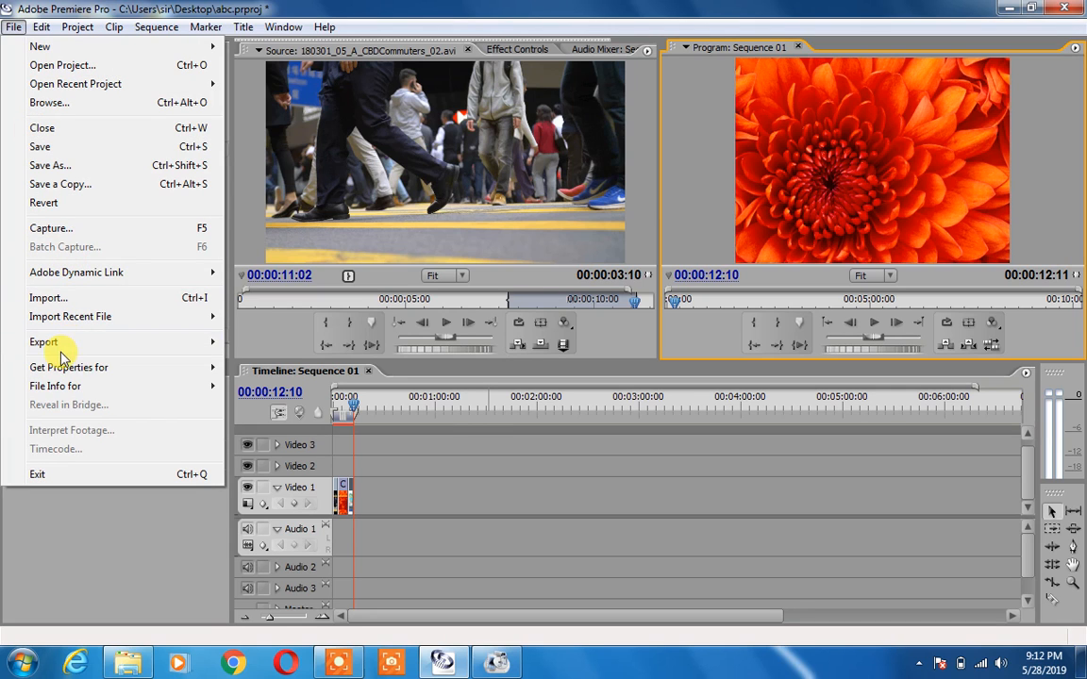
pyautogui.moveTo(75, 343)
pyautogui.click(269, 345)
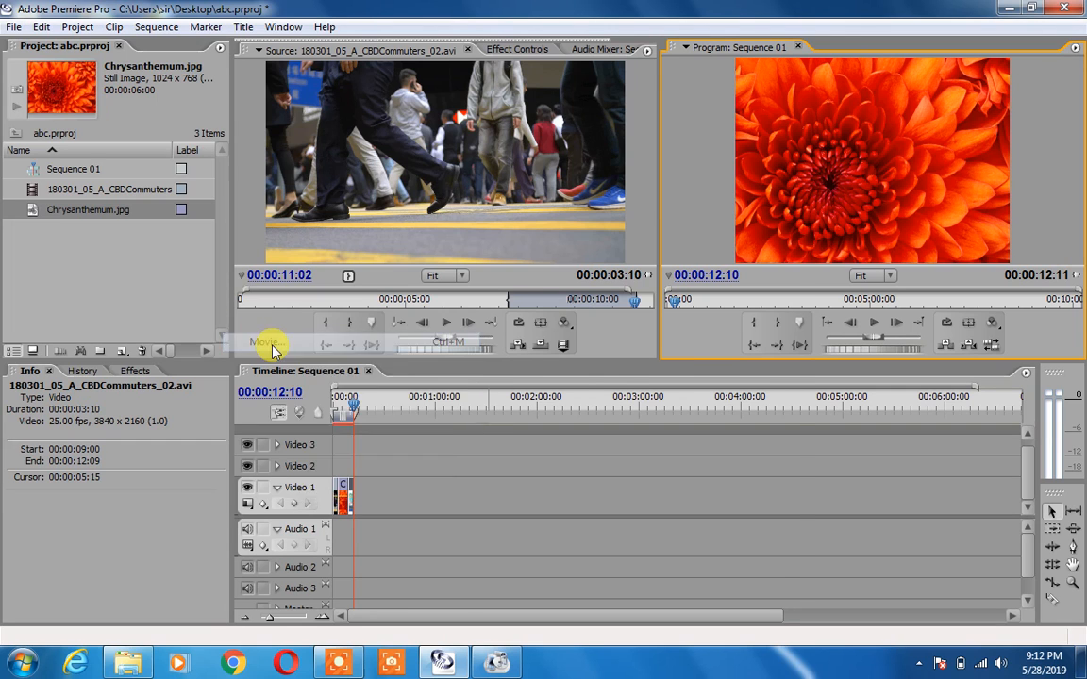
pyautogui.click(349, 264)
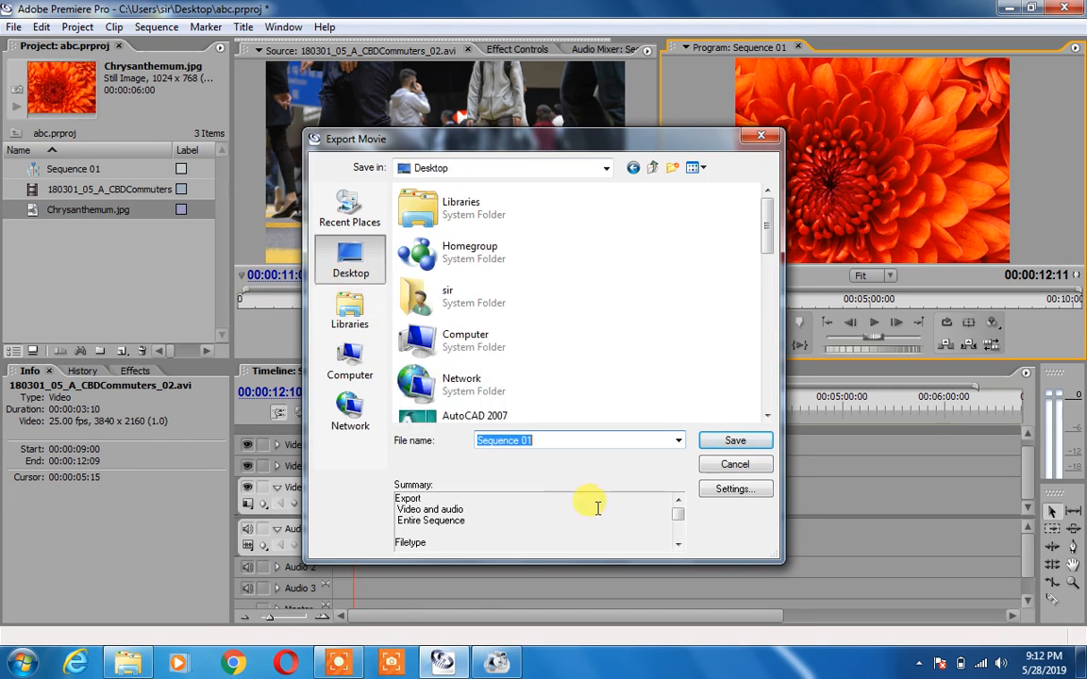
pyautogui.click(732, 441)
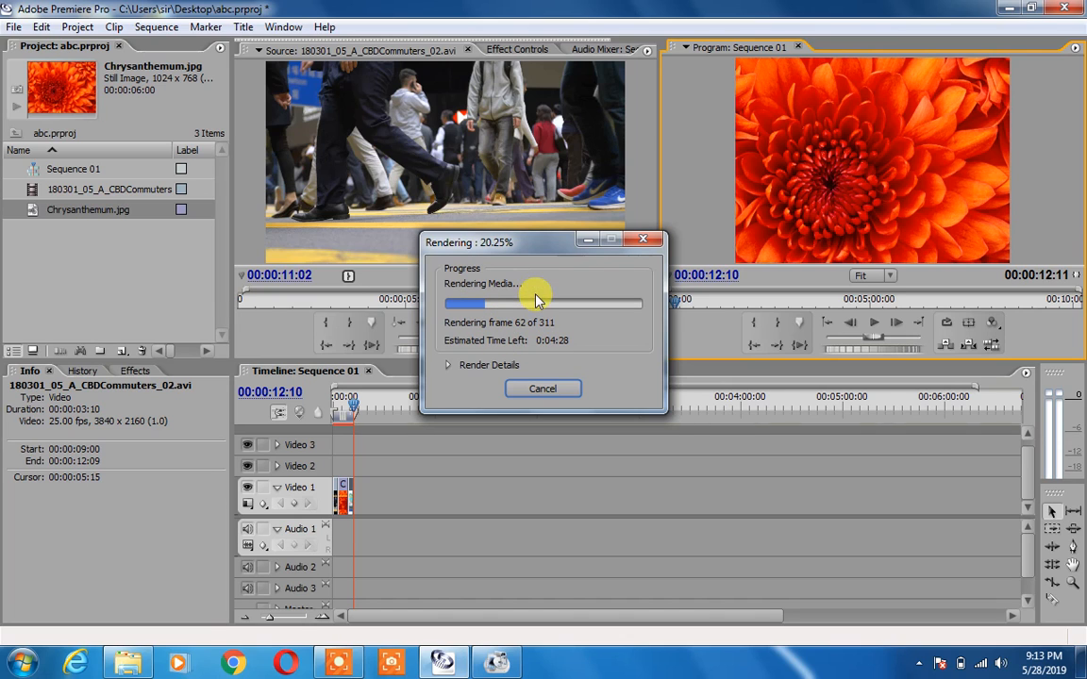
pyautogui.click(297, 589)
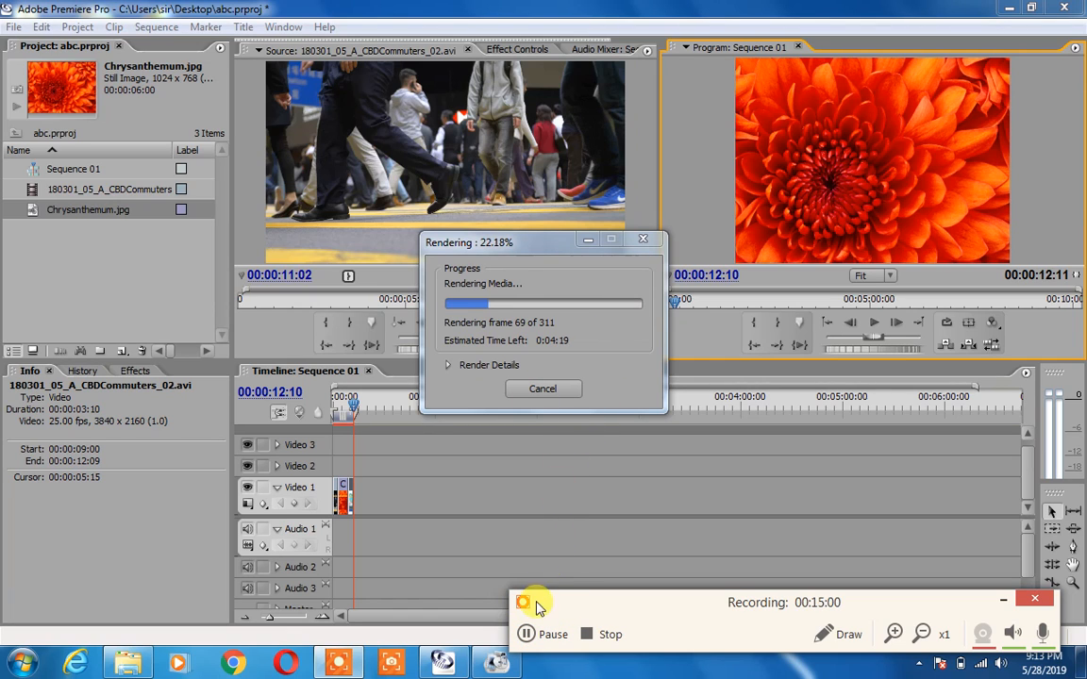
pyautogui.click(526, 634)
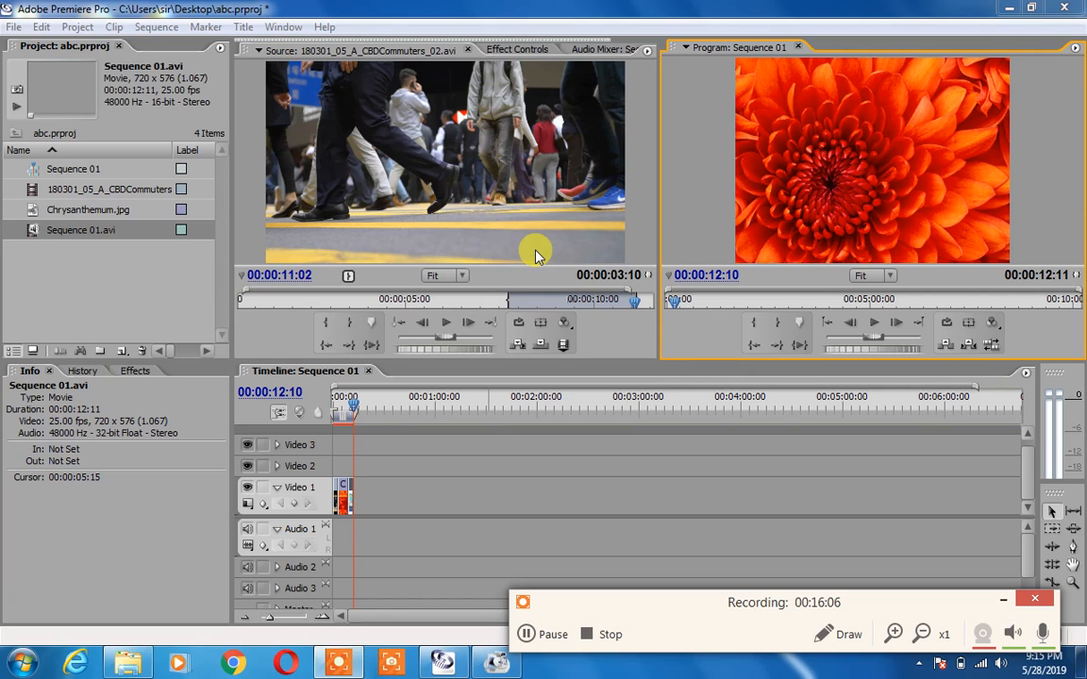
# Step: Clear the desktop of the Premiere Pro, FFOutput folder and Format Factory windows, and move the exported Sequence 01 movie to an empty desktop area
pyautogui.click(1010, 9)
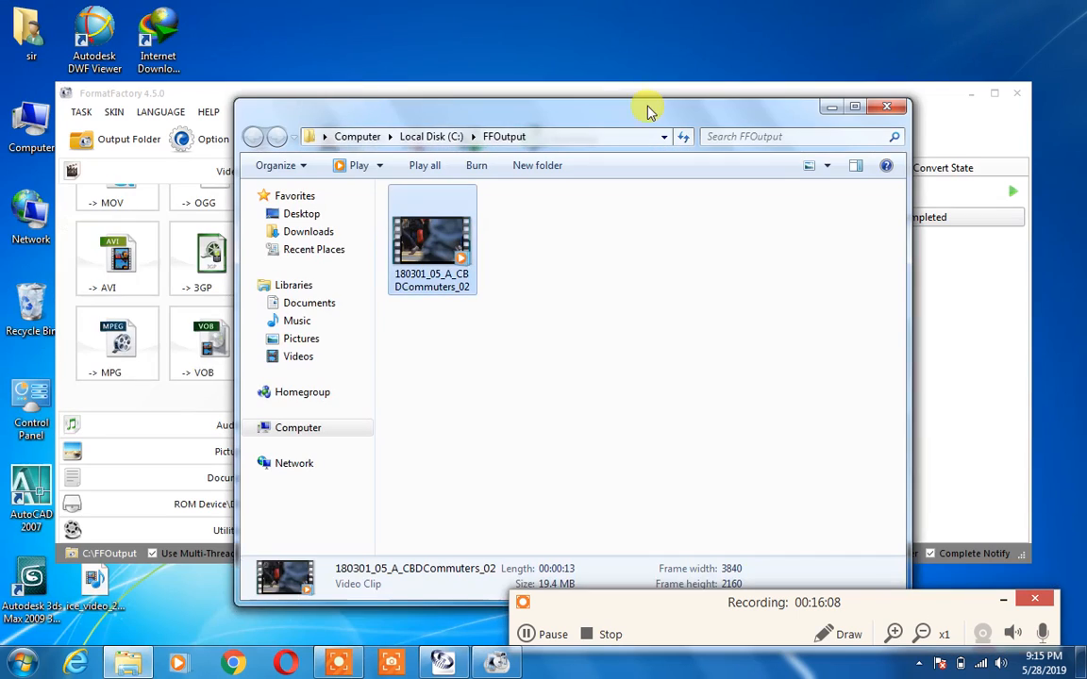
pyautogui.click(882, 109)
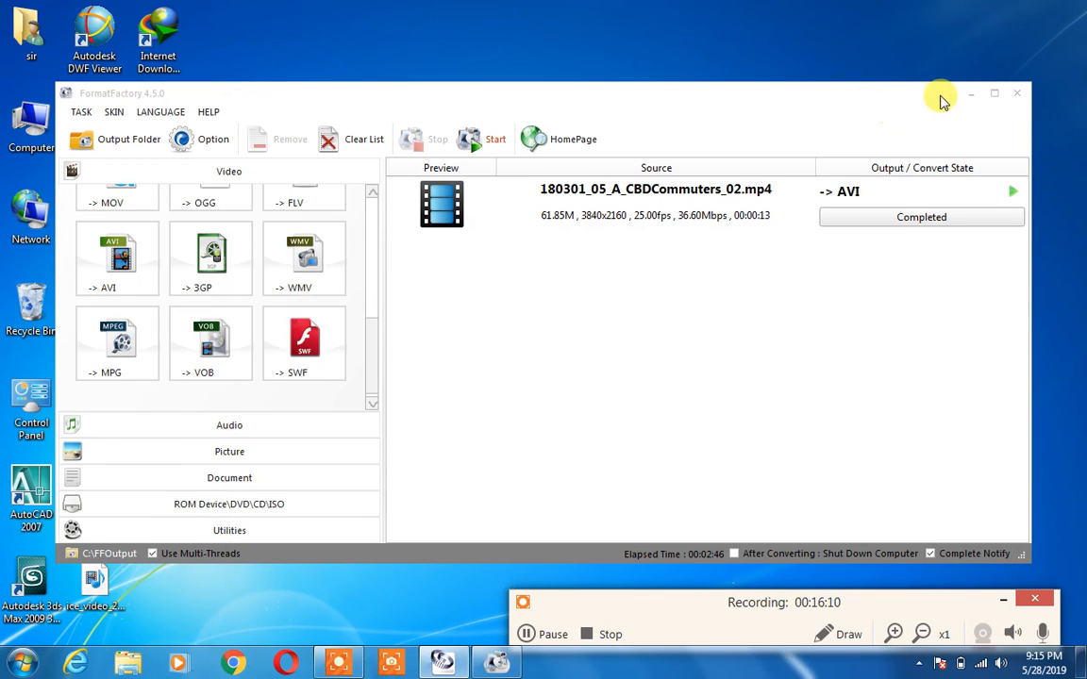
pyautogui.click(1015, 92)
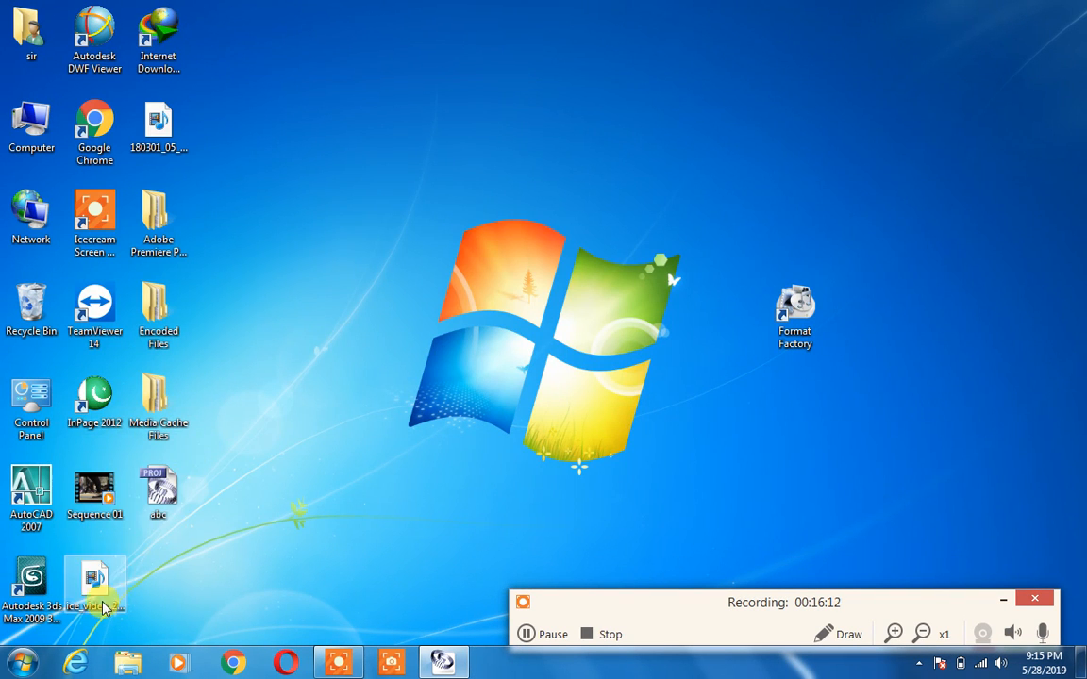
pyautogui.rightClick(413, 250)
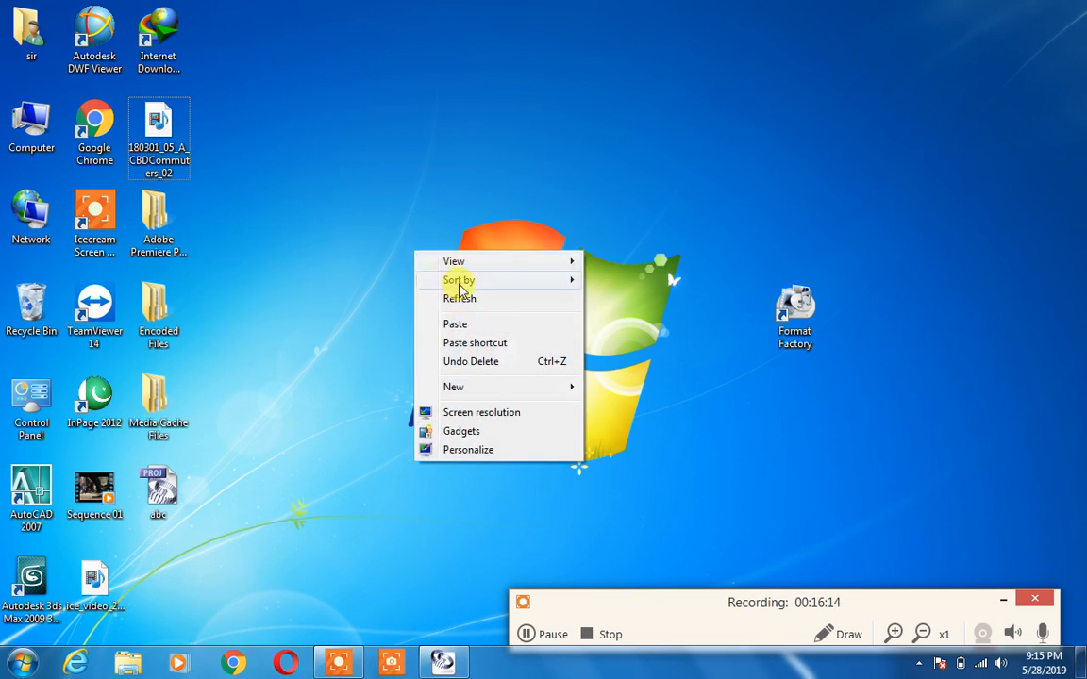
pyautogui.moveTo(100, 495); pyautogui.dragTo(482, 127)
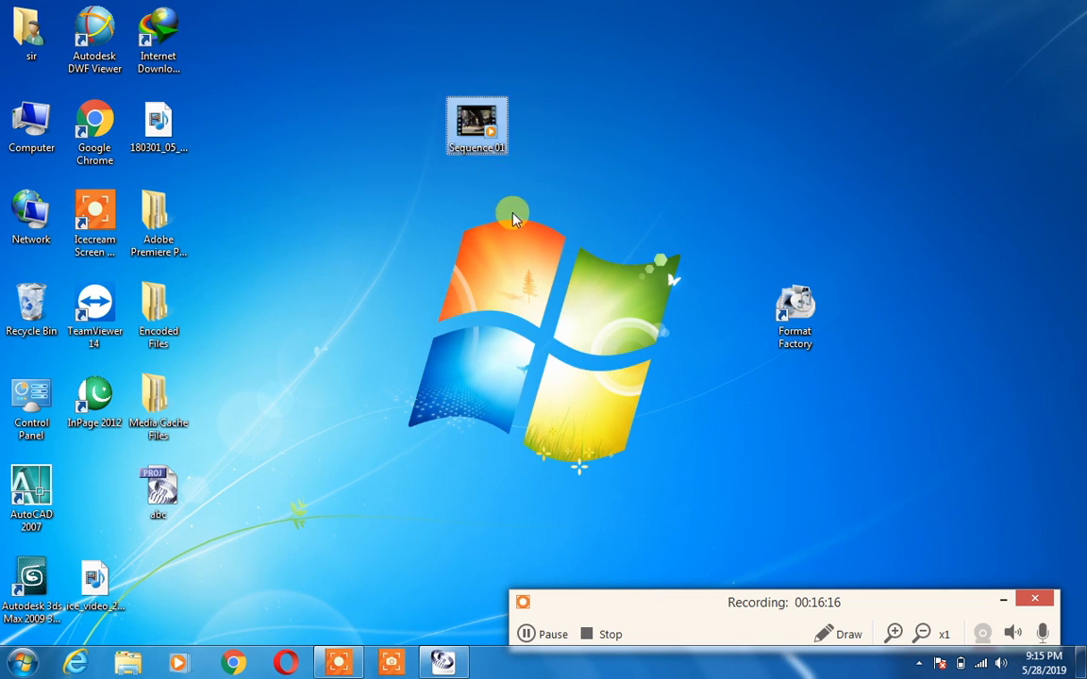
# Step: Play the exported Sequence 01 movie full screen in Windows Media Player, replay it once more, and close the player
pyautogui.doubleClick(492, 137)
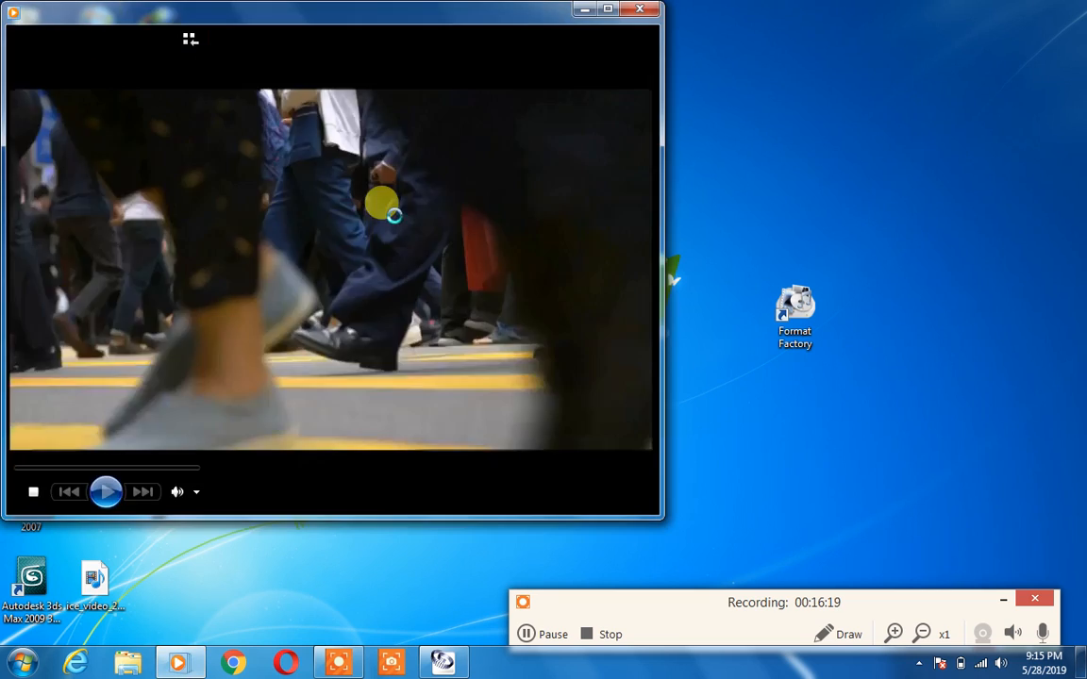
pyautogui.doubleClick(389, 209)
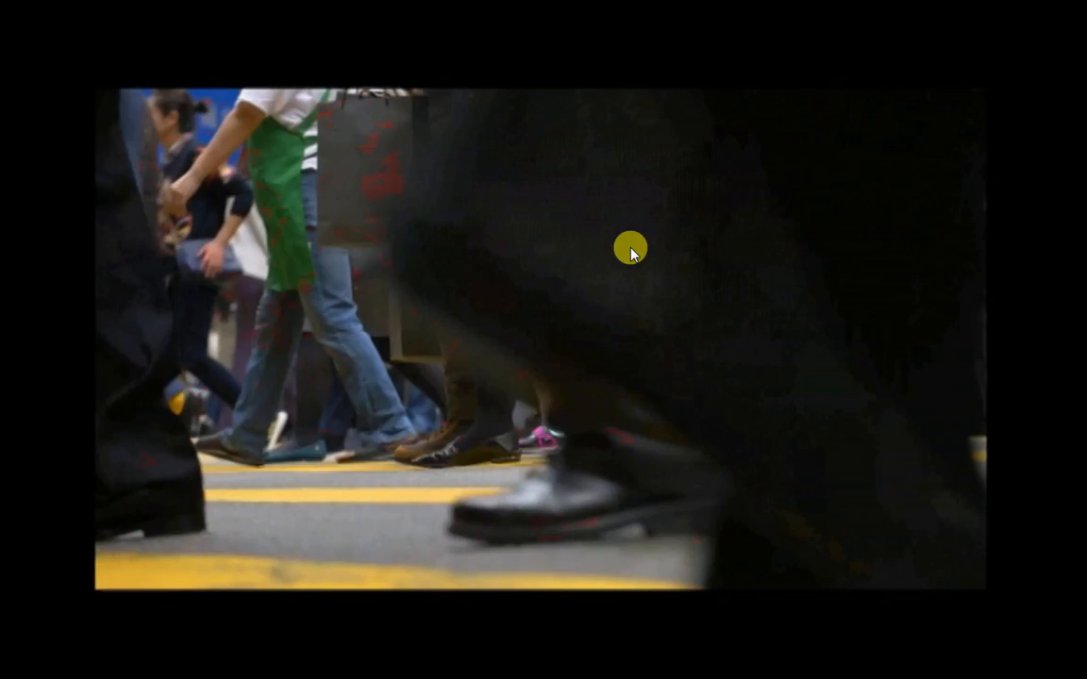
pyautogui.moveTo(570, 258)
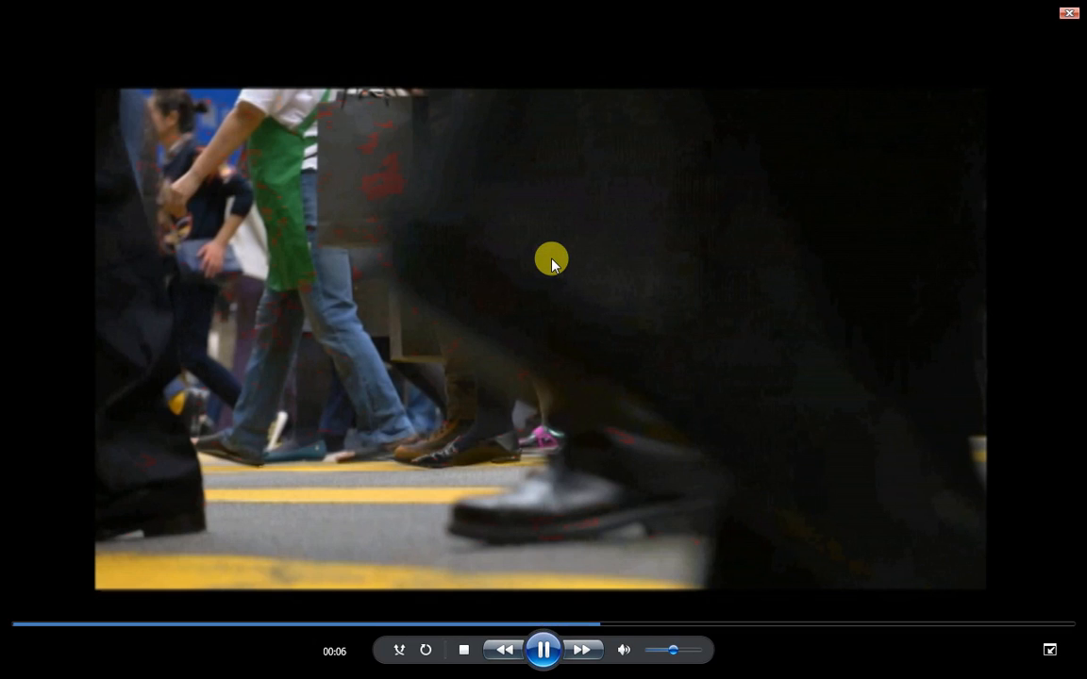
pyautogui.moveTo(415, 289)
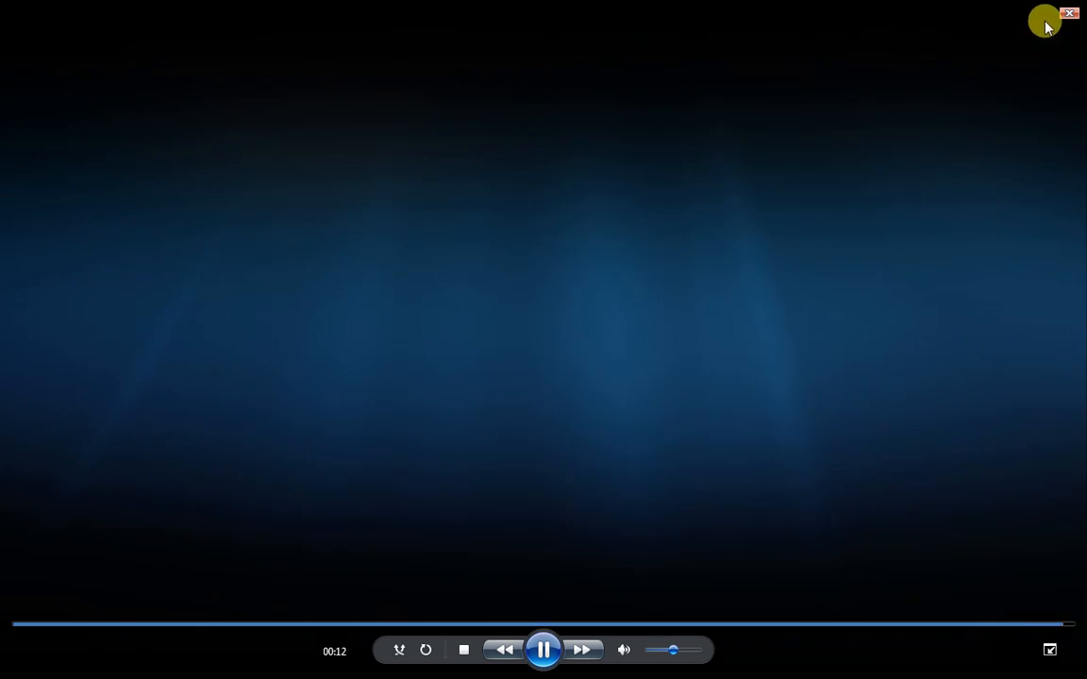
pyautogui.click(1073, 15)
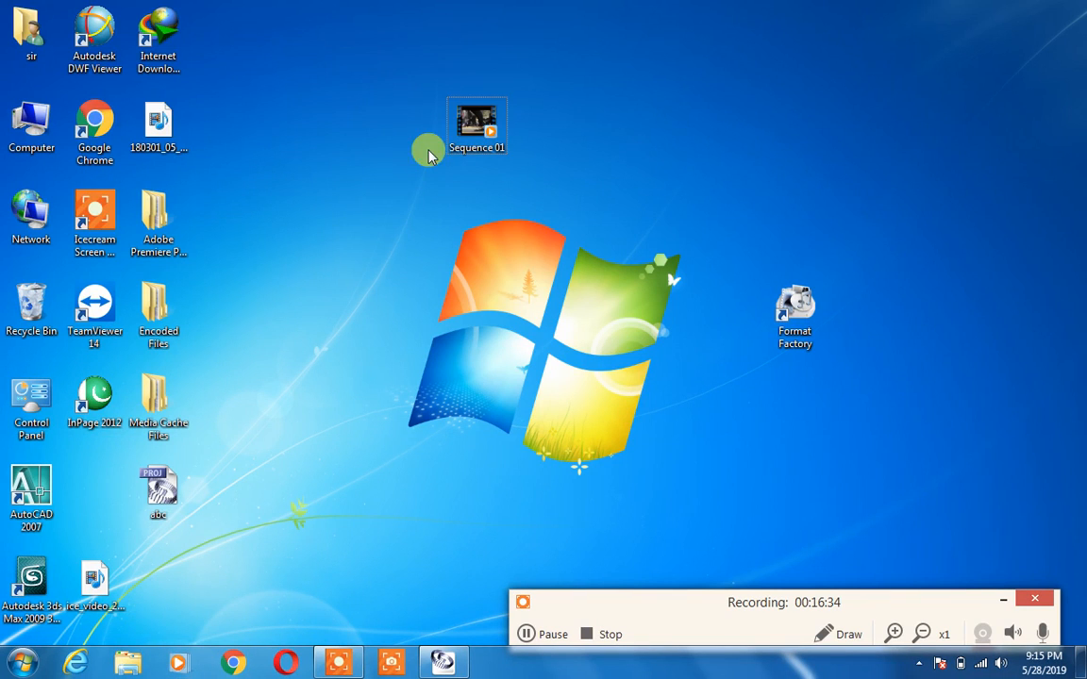
pyautogui.doubleClick(463, 133)
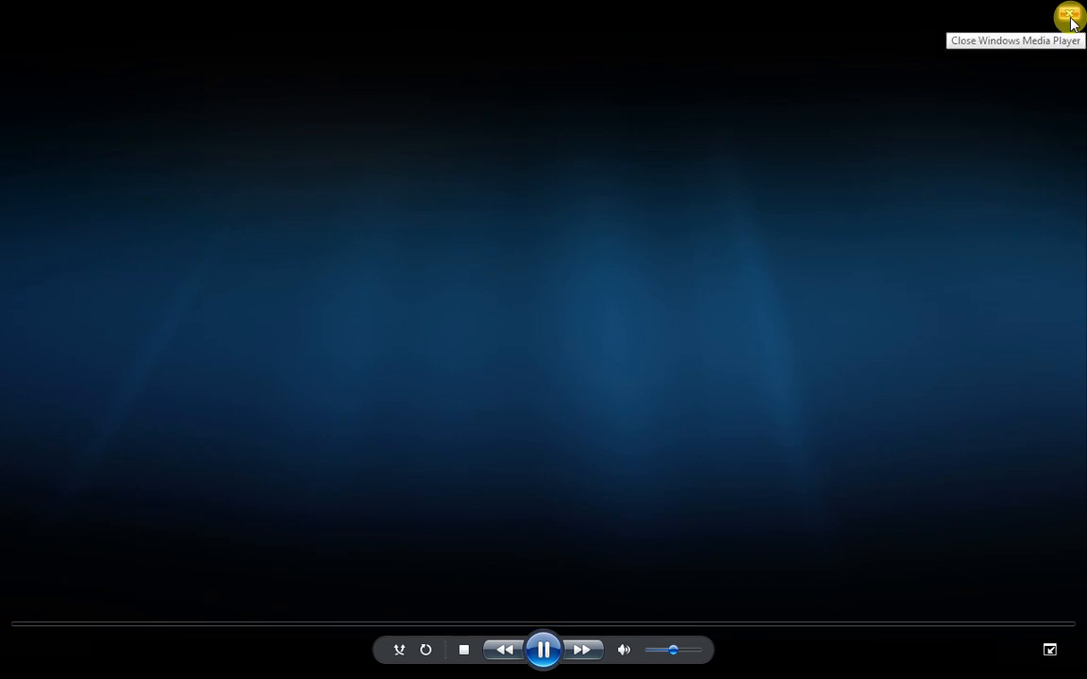
pyautogui.click(1069, 15)
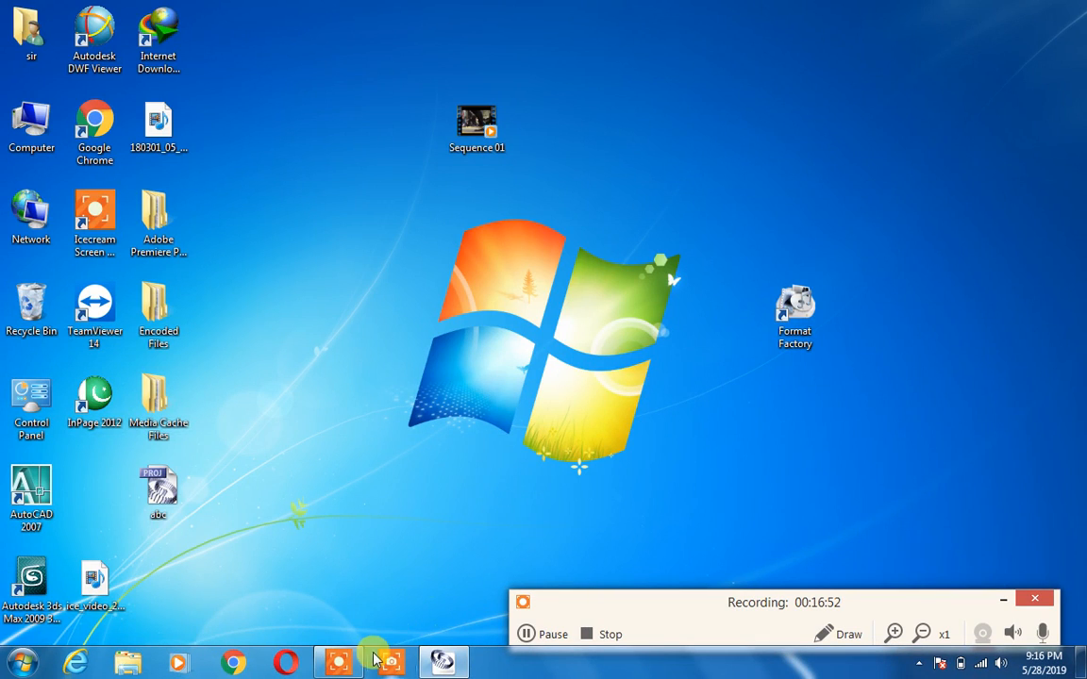
# Step: Switch back to Premiere Pro, return the playhead to 00:00:00:00 and play the sequence from the start
pyautogui.click(443, 660)
pyautogui.moveTo(359, 404); pyautogui.dragTo(332, 411)
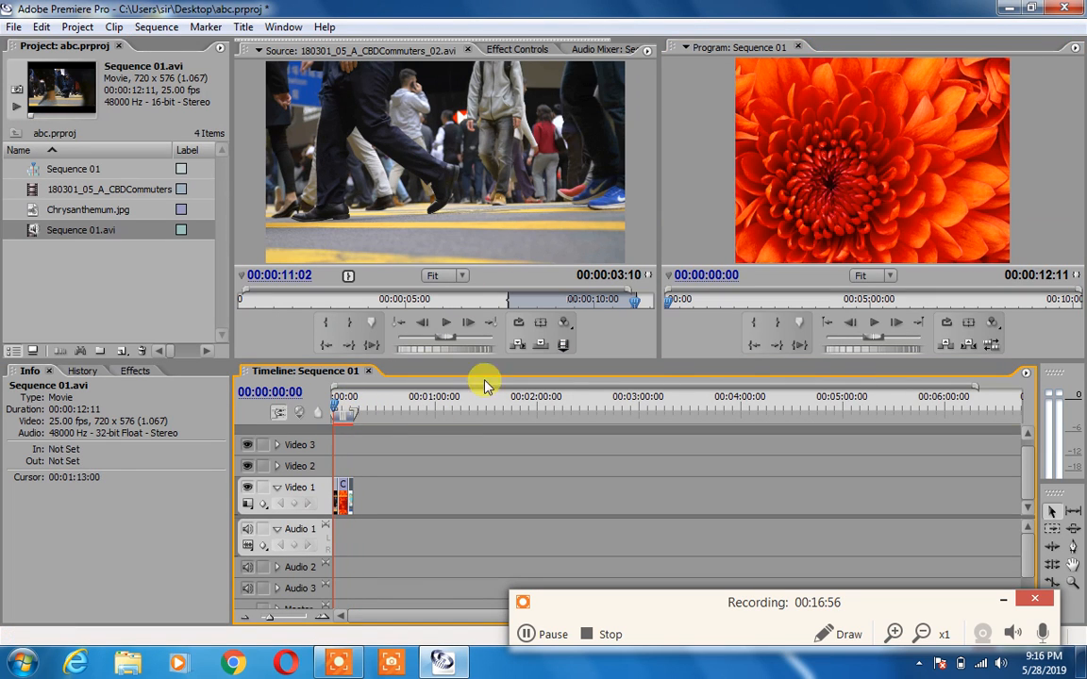
pyautogui.click(874, 324)
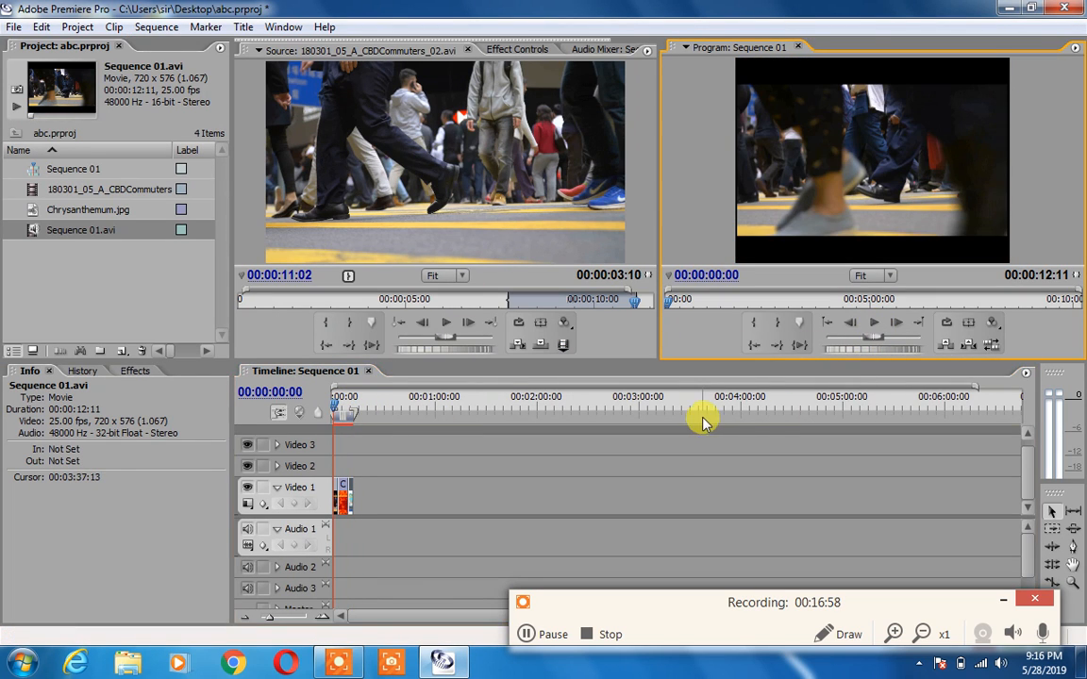